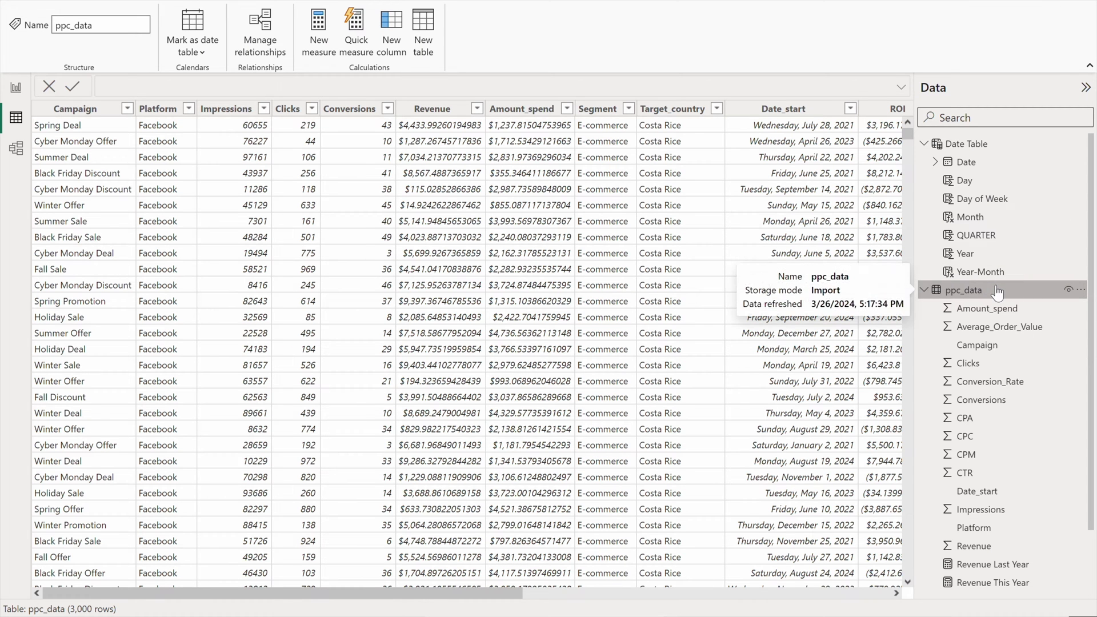
# Step: Inspect the Date Table and ppc_data tables, then switch to the blank Report view
pyautogui.click(975, 150)
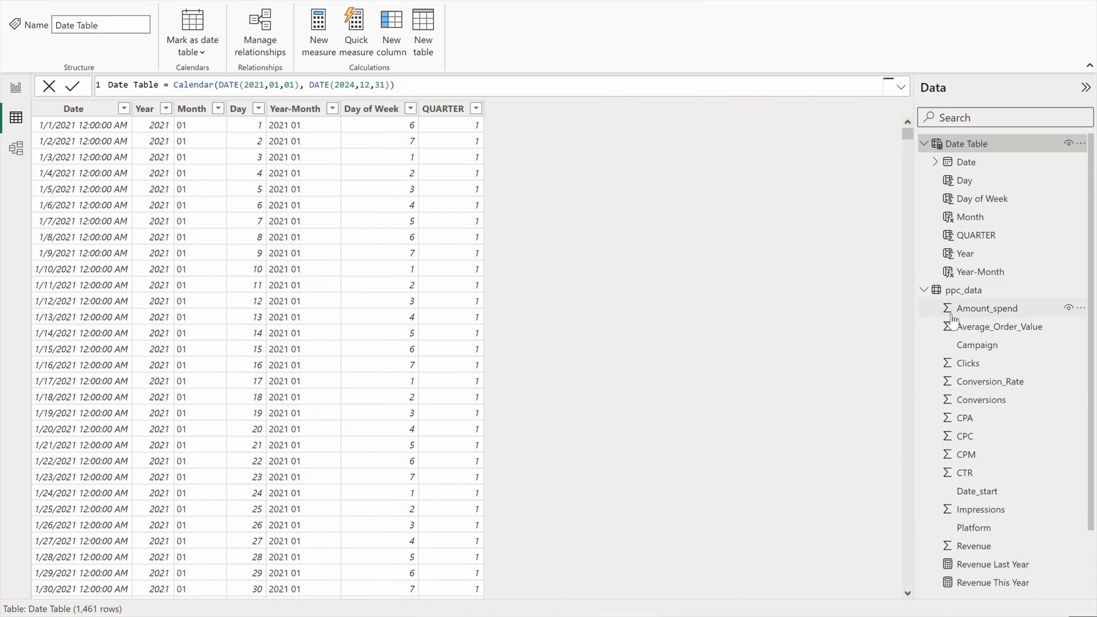
pyautogui.click(921, 178)
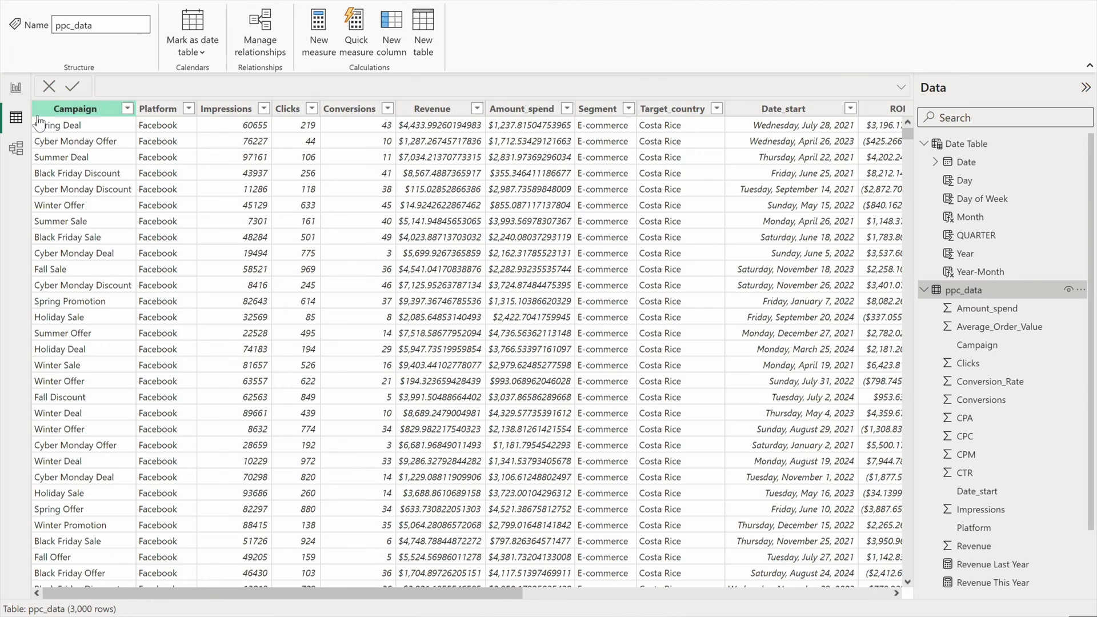
pyautogui.click(16, 87)
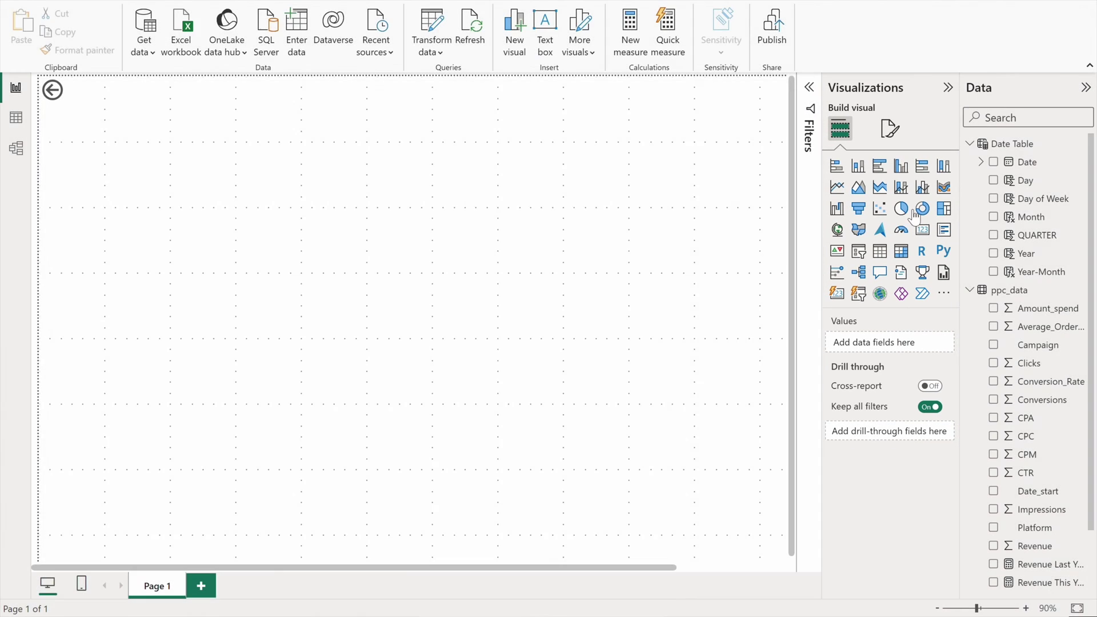
# Step: Add a card showing Sum of Clicks (2M) on the left of the page
pyautogui.click(922, 229)
pyautogui.moveTo(275, 213); pyautogui.dragTo(631, 234)
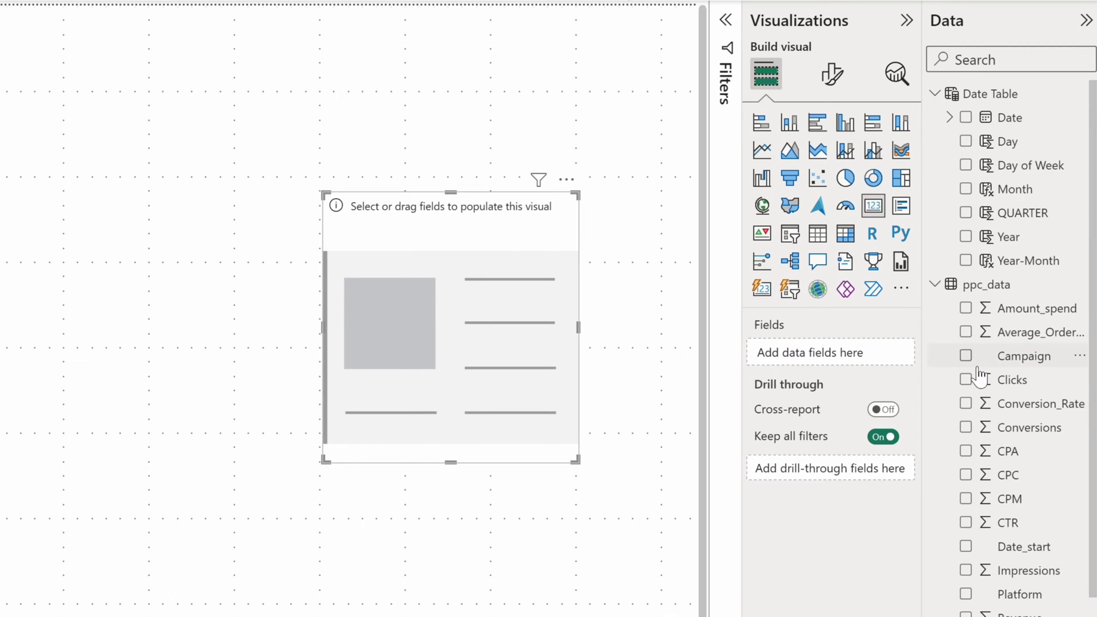
pyautogui.moveTo(1001, 380); pyautogui.dragTo(836, 358)
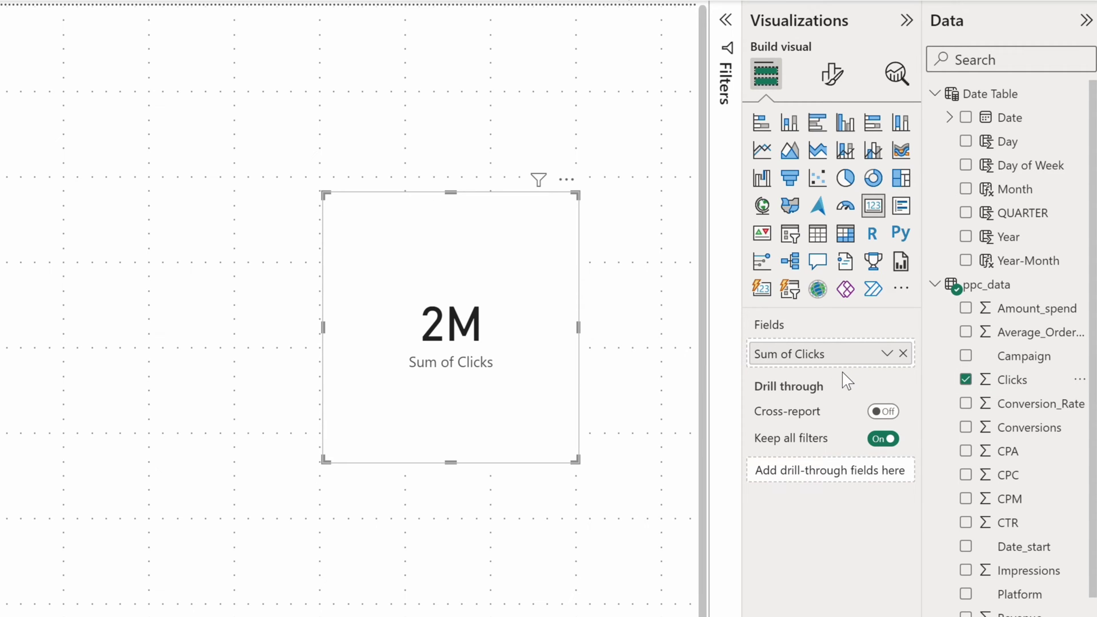
pyautogui.moveTo(462, 232); pyautogui.dragTo(223, 233)
pyautogui.click(671, 294)
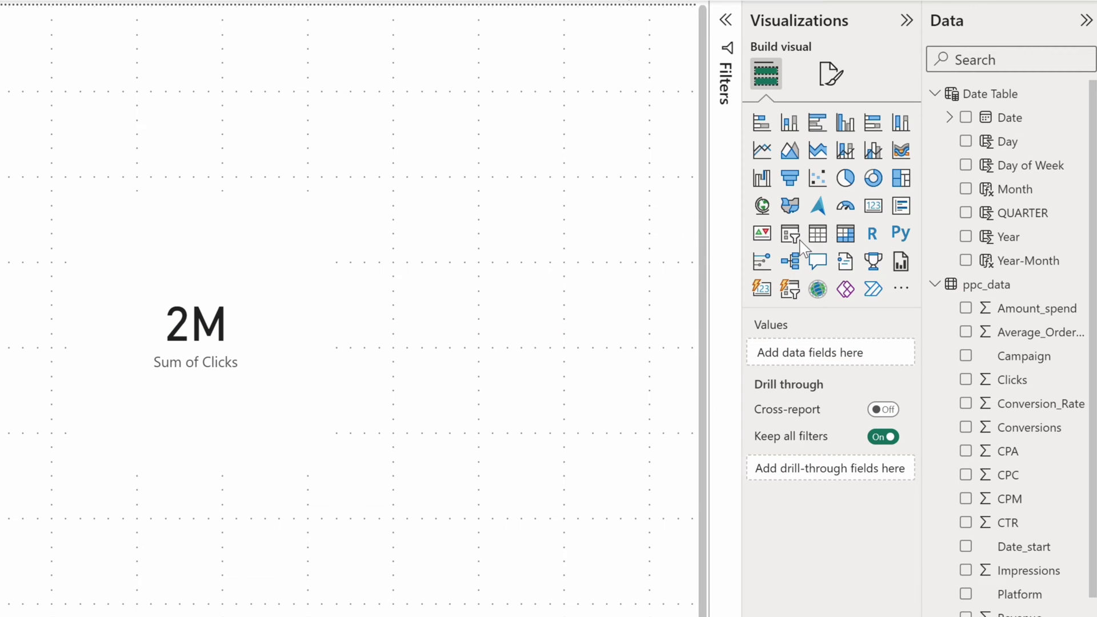
# Step: Add a second card to its right showing Average of CPC
pyautogui.click(873, 205)
pyautogui.moveTo(91, 170); pyautogui.dragTo(607, 320)
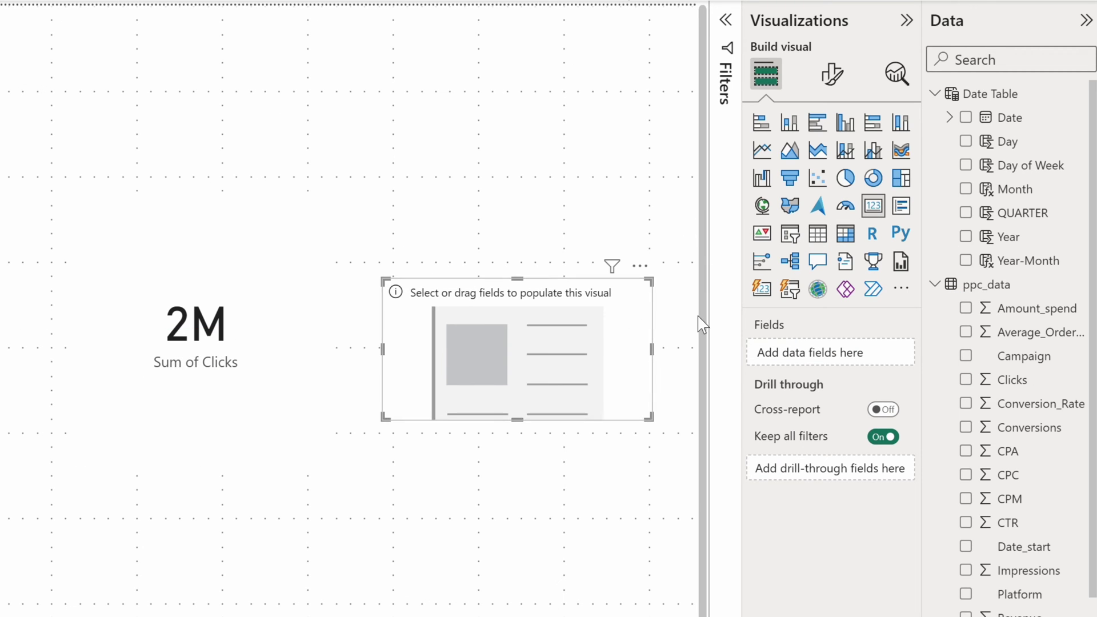
pyautogui.moveTo(1019, 476); pyautogui.dragTo(837, 363)
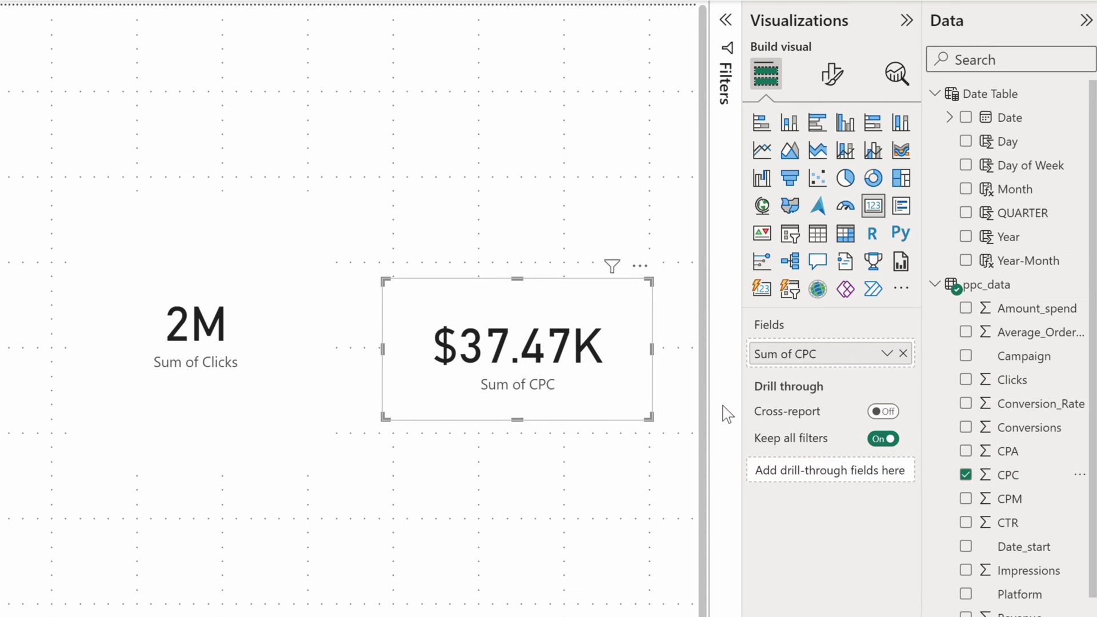
pyautogui.click(887, 353)
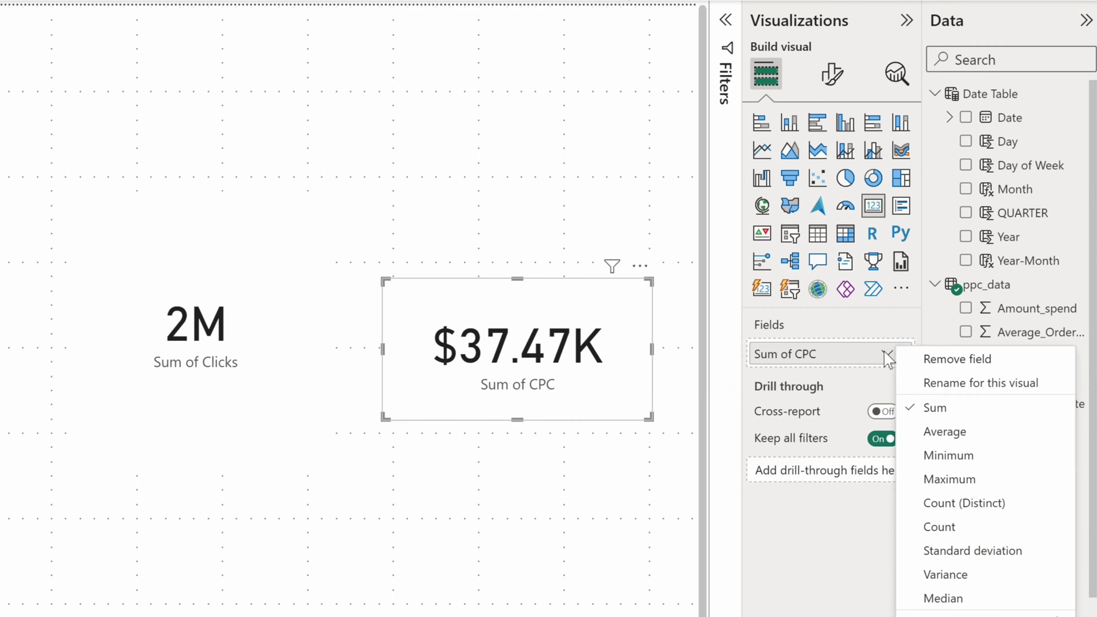
pyautogui.click(925, 432)
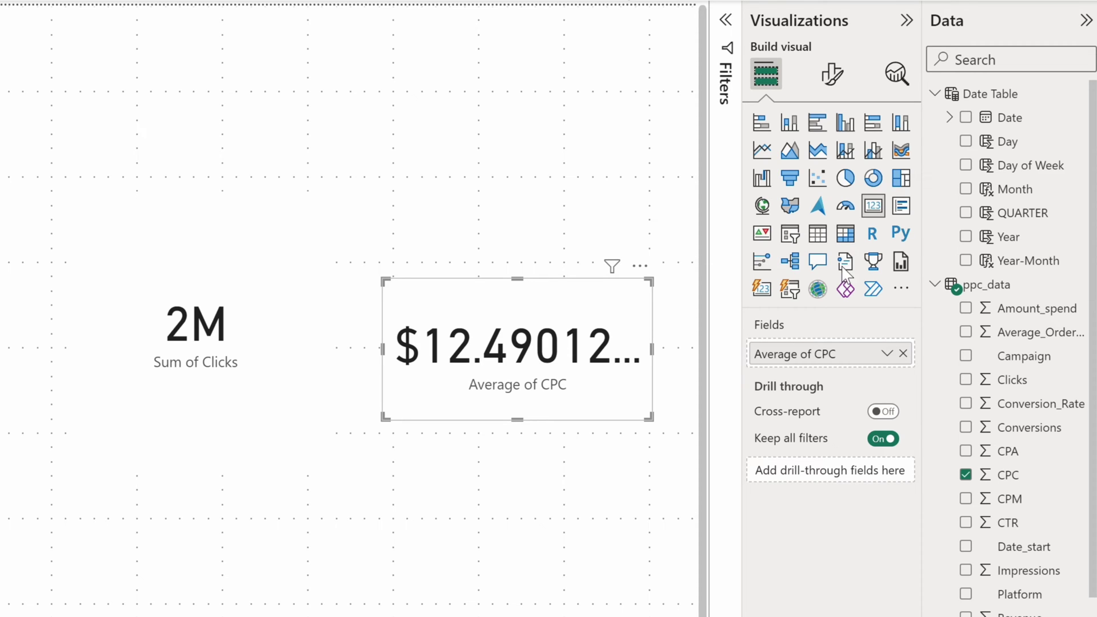
# Step: Set the CPC card's callout value to 2 decimal places, showing $12.49
pyautogui.click(833, 82)
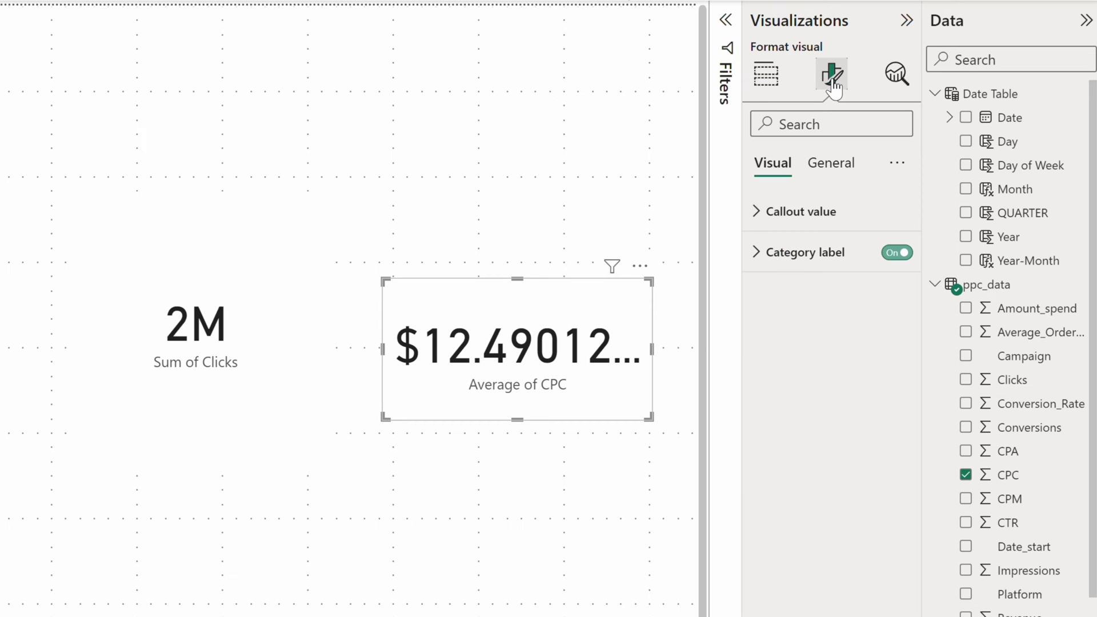
pyautogui.click(806, 252)
pyautogui.click(804, 251)
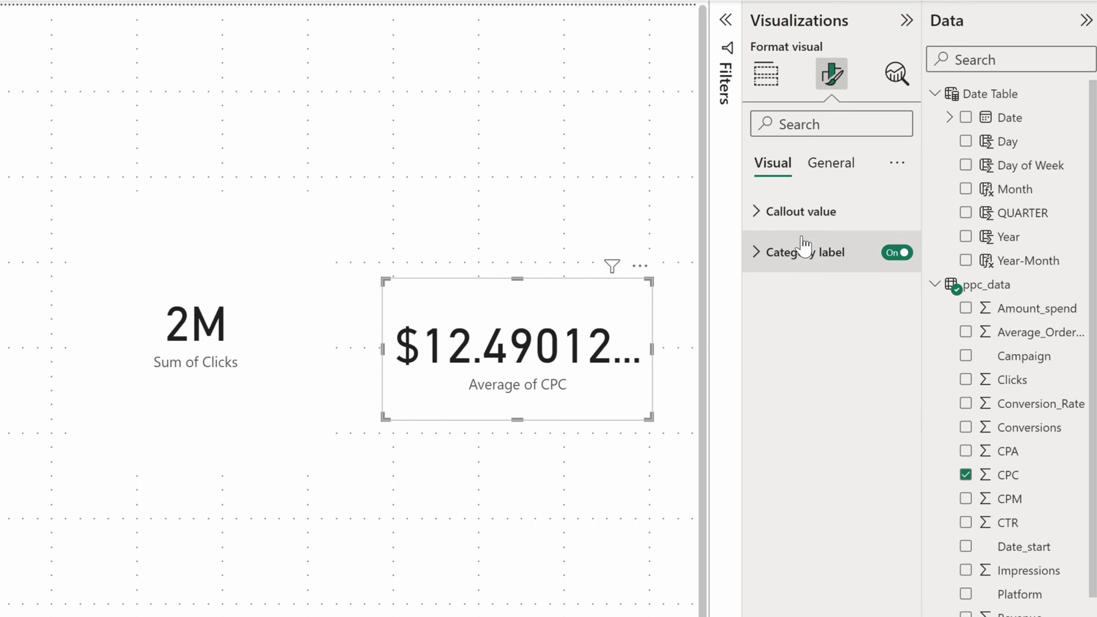
pyautogui.click(802, 214)
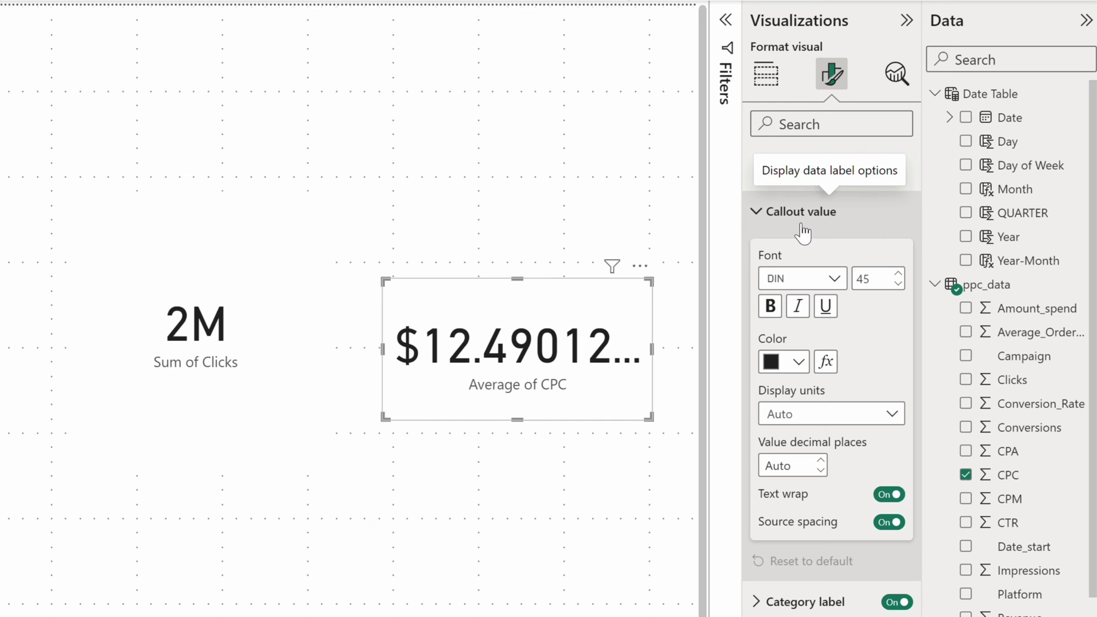
pyautogui.click(811, 463)
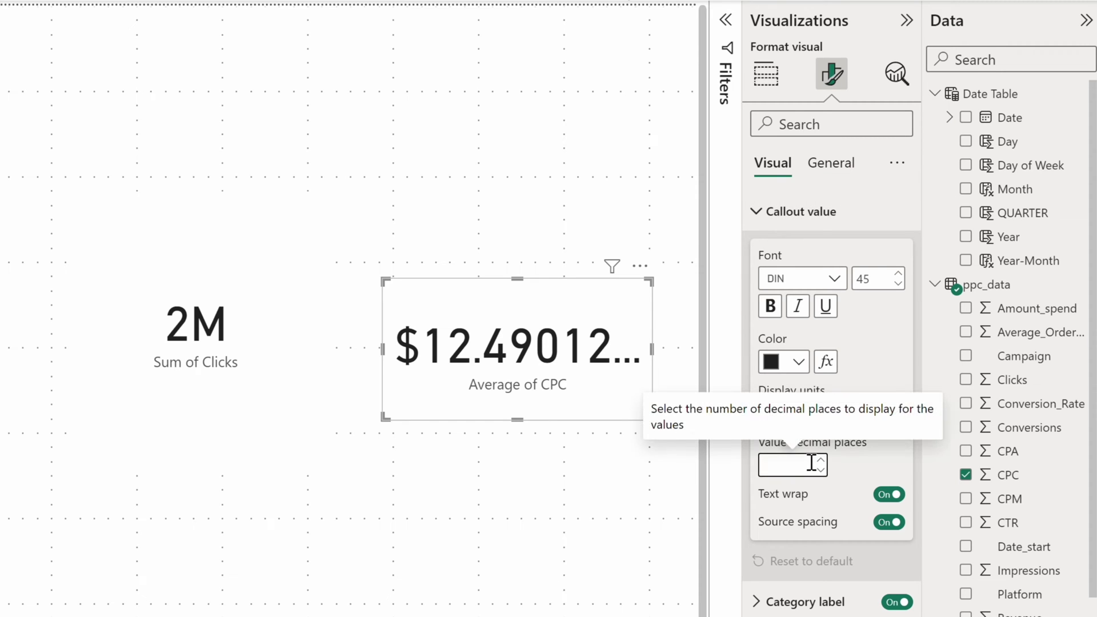
pyautogui.write('2')
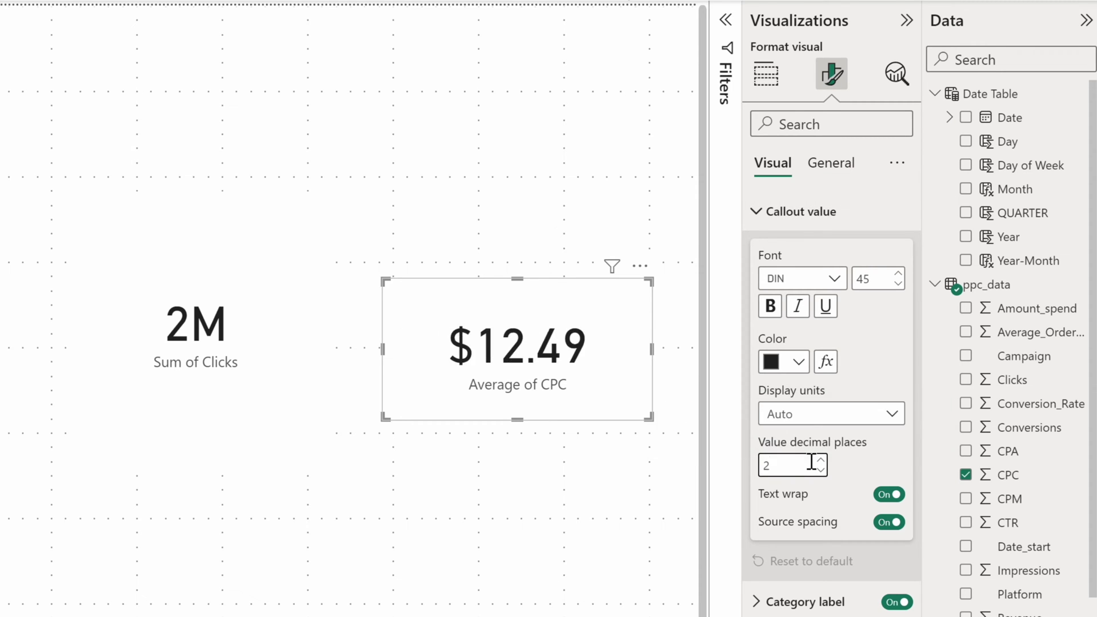
# Step: Add a centred multi-row card with the Clicks, CPC and CPM fields
pyautogui.click(765, 74)
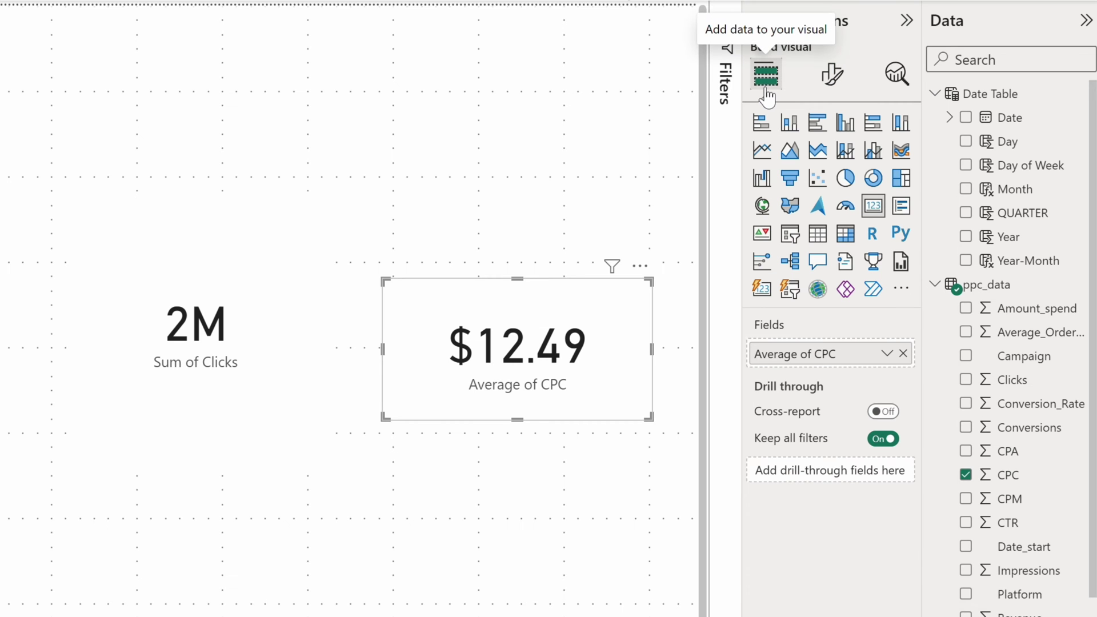
pyautogui.moveTo(11, 196); pyautogui.dragTo(748, 521)
pyautogui.scroll(-3, 485, 229)
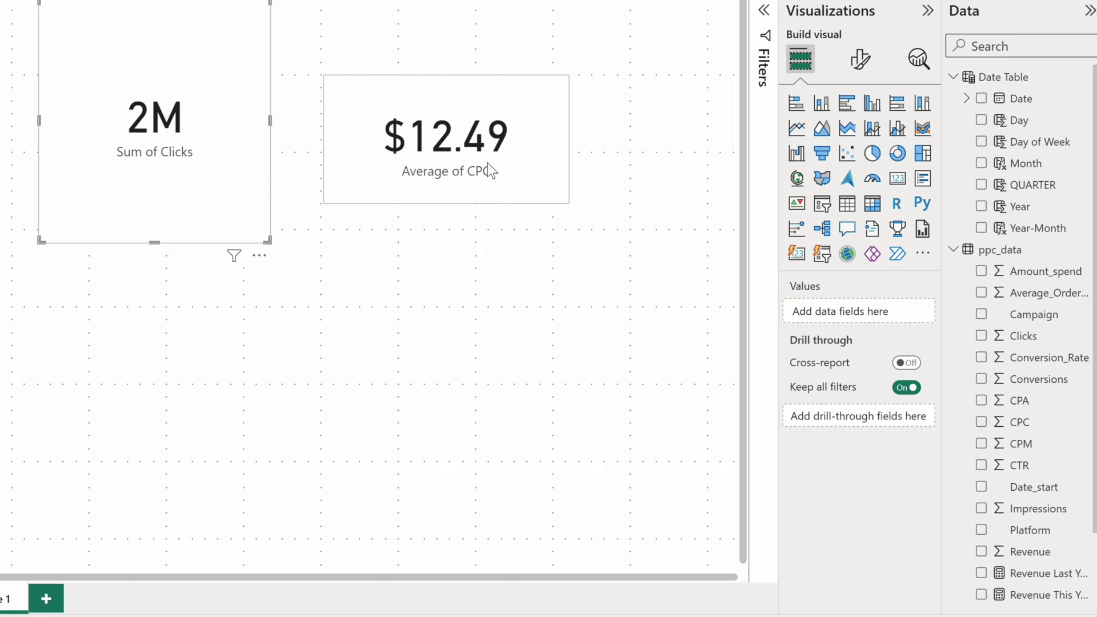
pyautogui.click(506, 194)
pyautogui.click(699, 193)
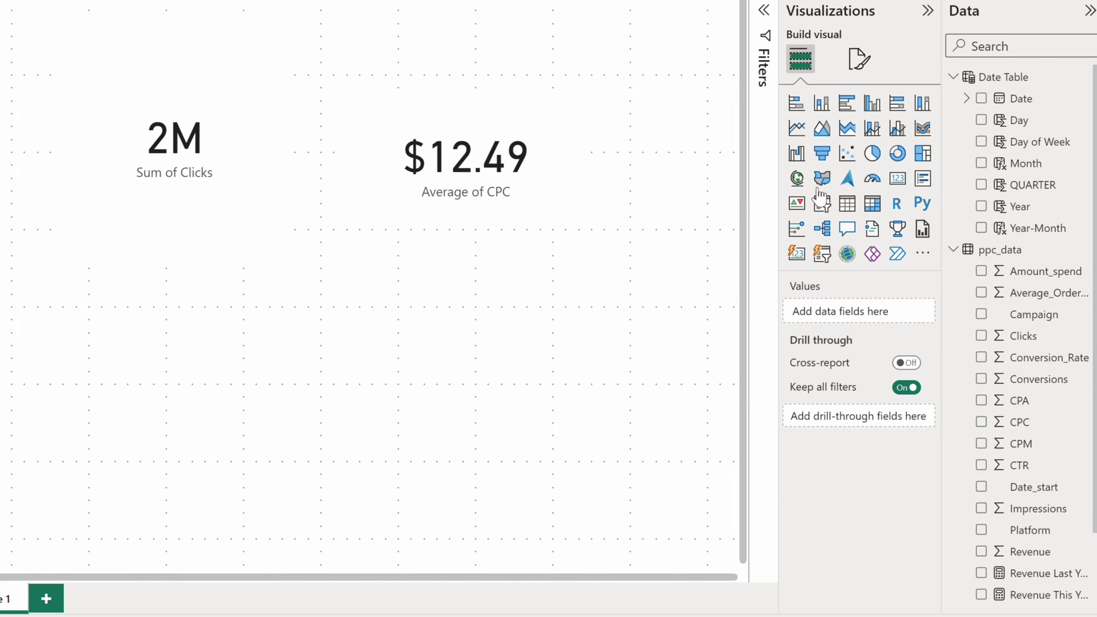
pyautogui.click(923, 179)
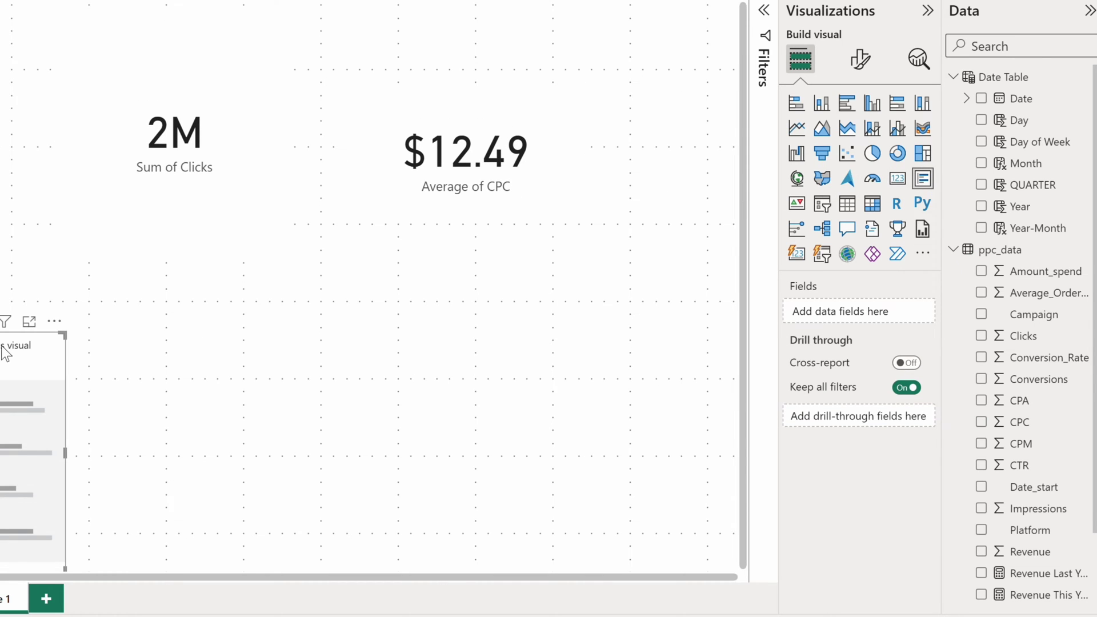
pyautogui.moveTo(8, 355); pyautogui.dragTo(584, 273)
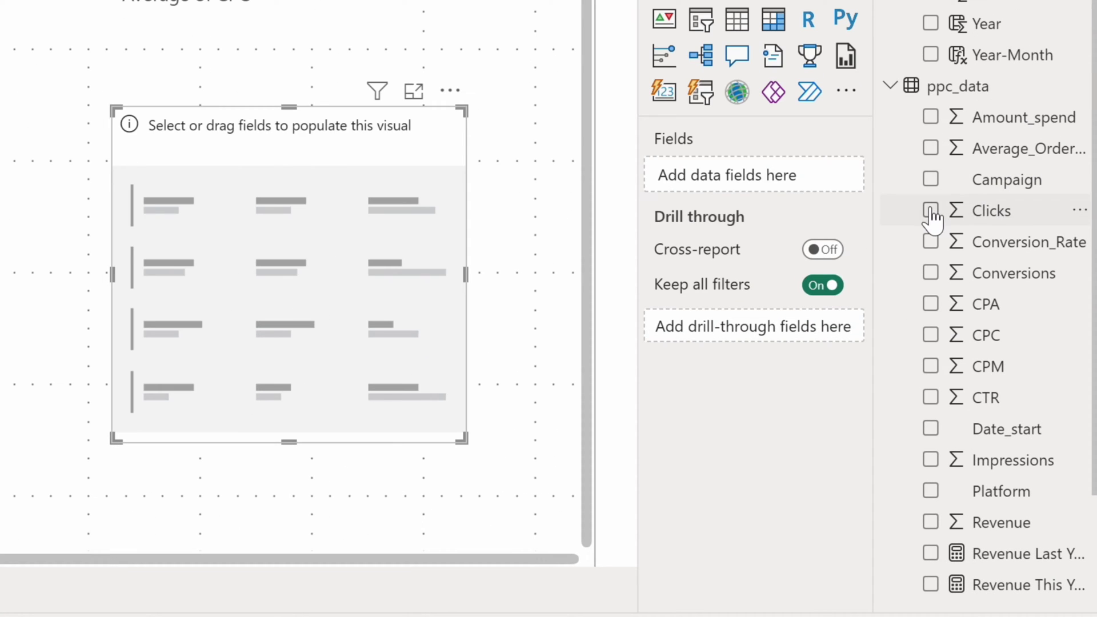
pyautogui.click(980, 337)
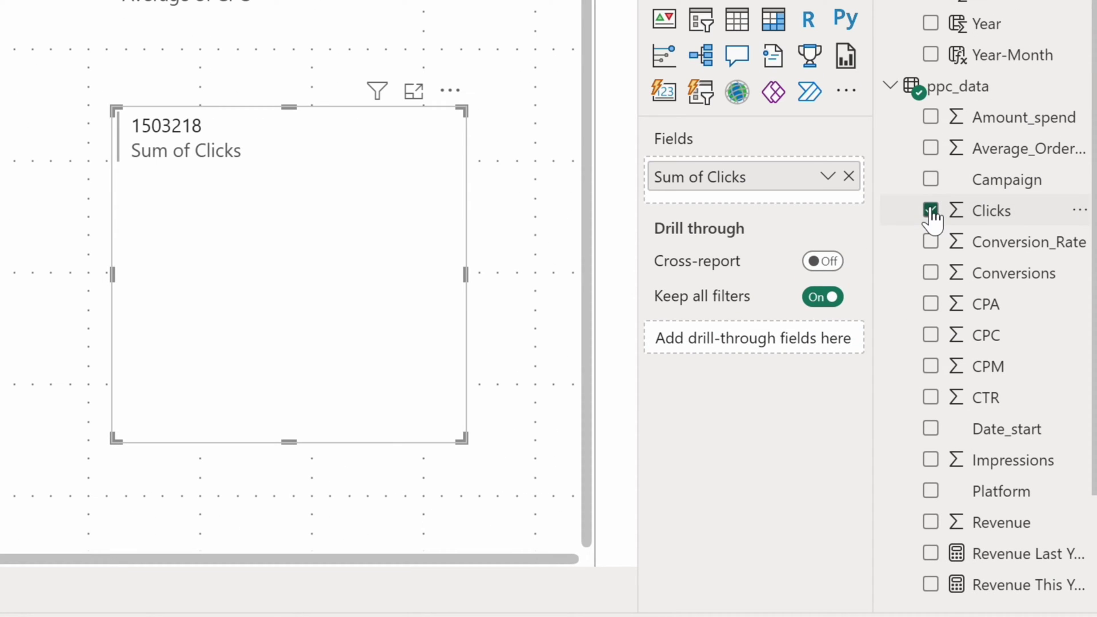
pyautogui.click(930, 335)
pyautogui.click(930, 367)
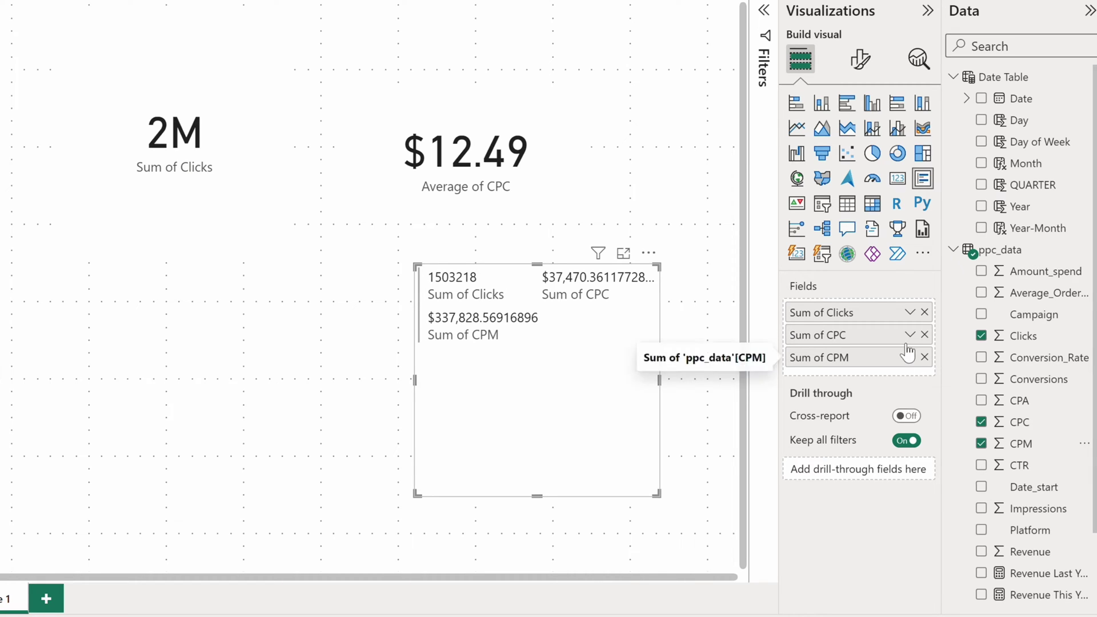
# Step: Change CPC and CPM in the multi-row card from Sum to Average
pyautogui.click(909, 357)
pyautogui.click(962, 135)
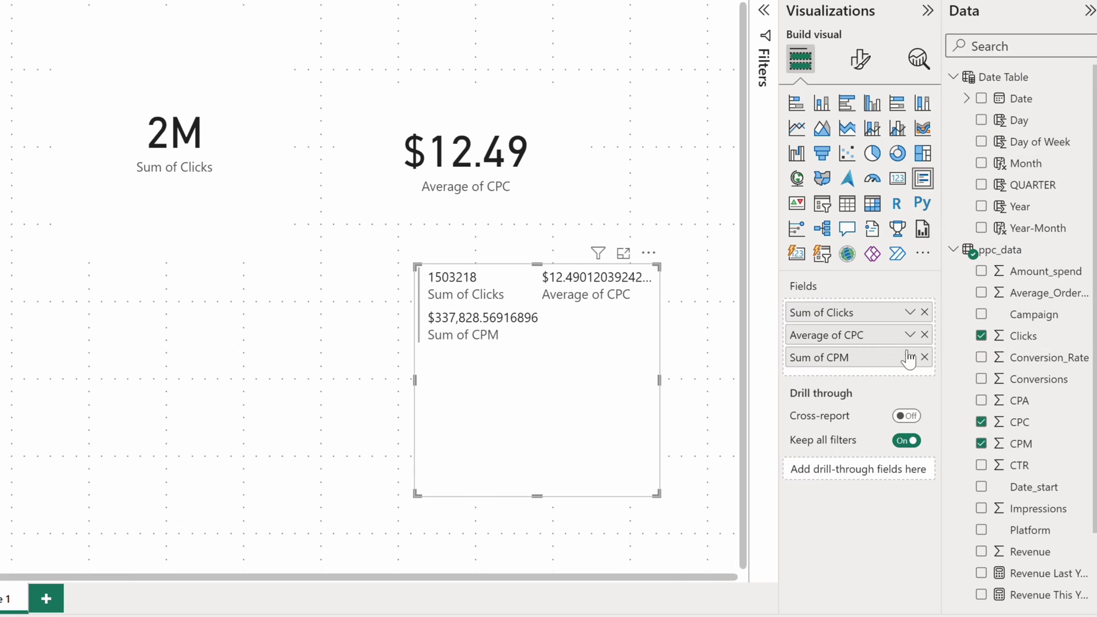
pyautogui.click(908, 356)
pyautogui.click(965, 161)
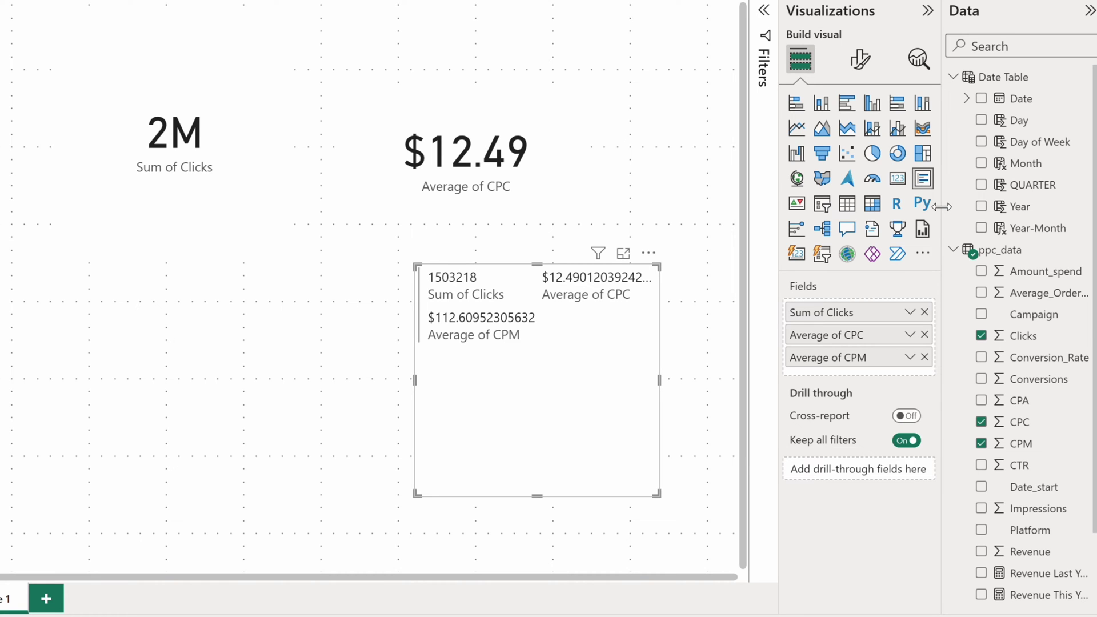
# Step: Delete the multi-row card, the $12.49 CPC card and the 2M clicks card
pyautogui.click(648, 253)
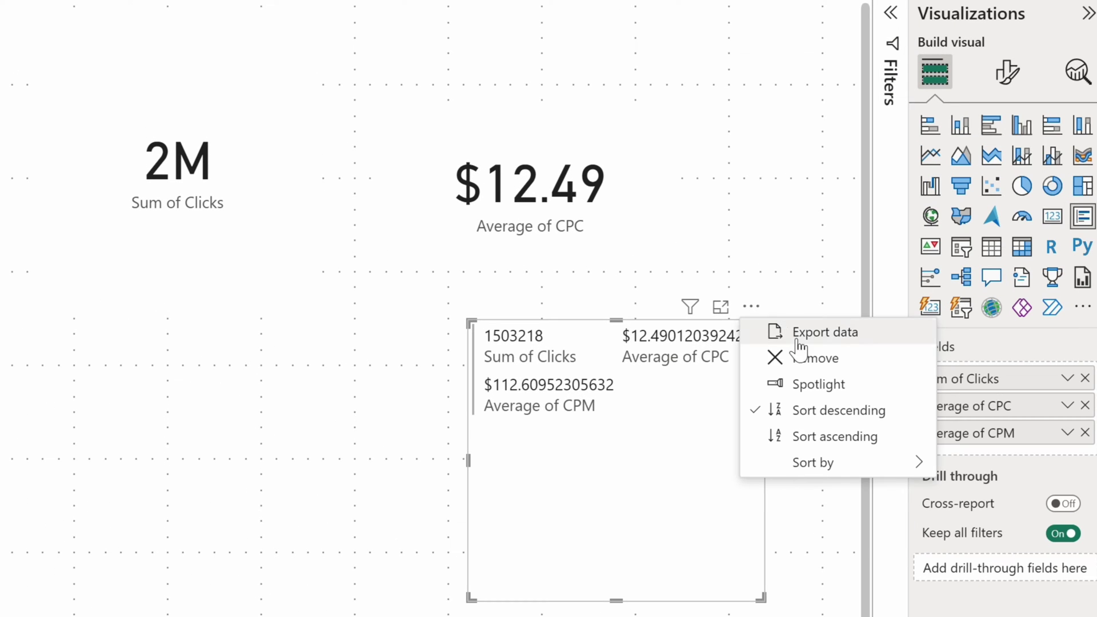
pyautogui.click(800, 357)
pyautogui.click(663, 98)
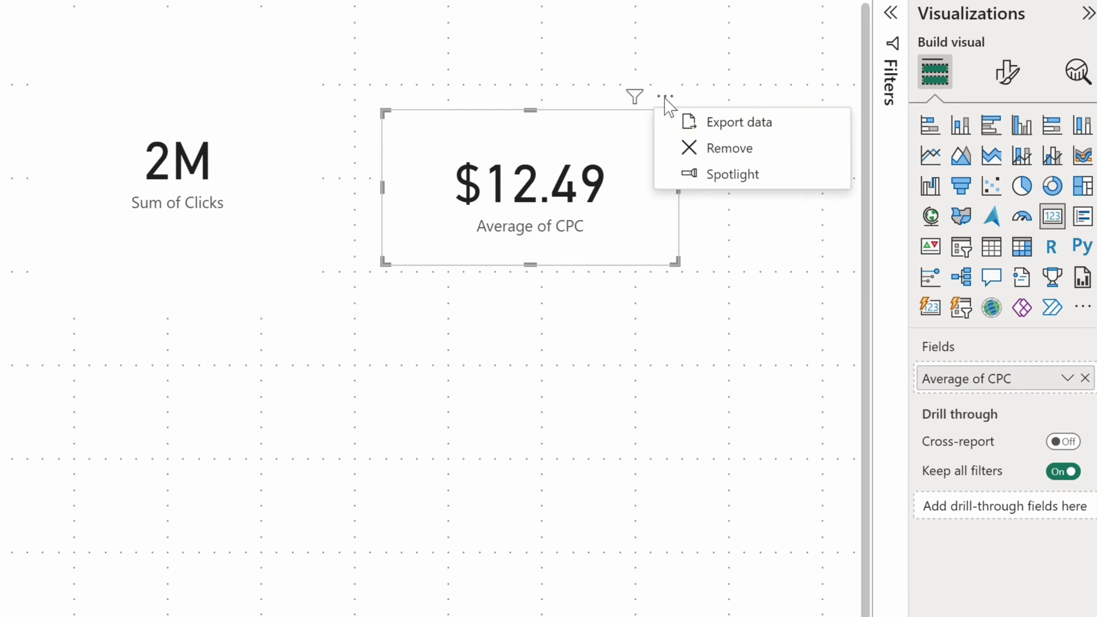
pyautogui.click(729, 147)
pyautogui.click(307, 23)
pyautogui.click(341, 55)
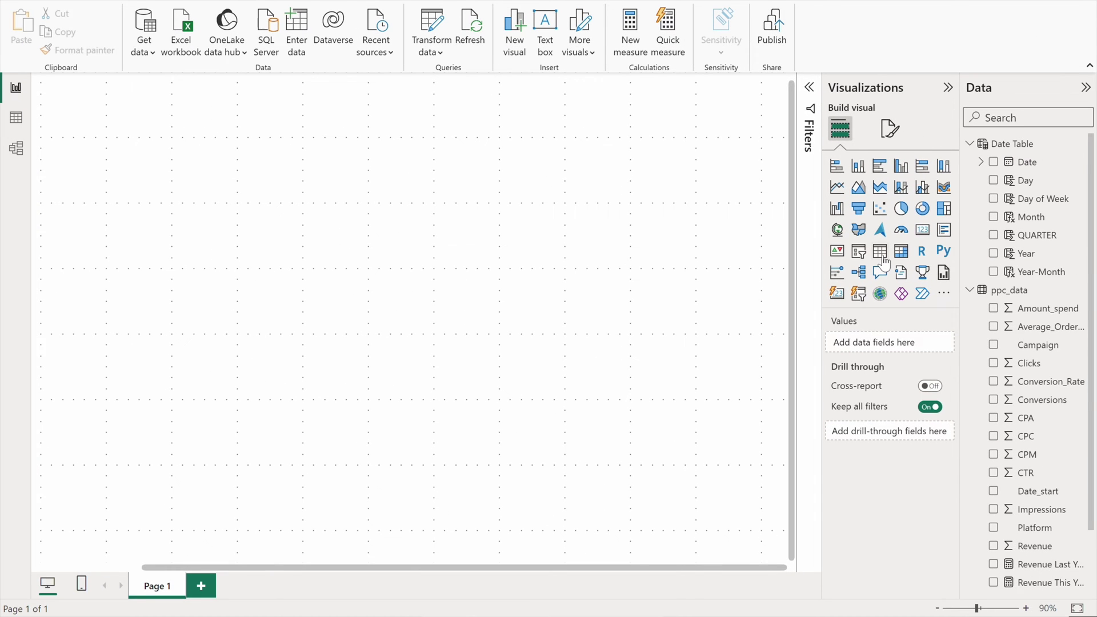
# Step: Add an enlarged table of Campaign with Impressions, Clicks and Conversions columns
pyautogui.click(880, 256)
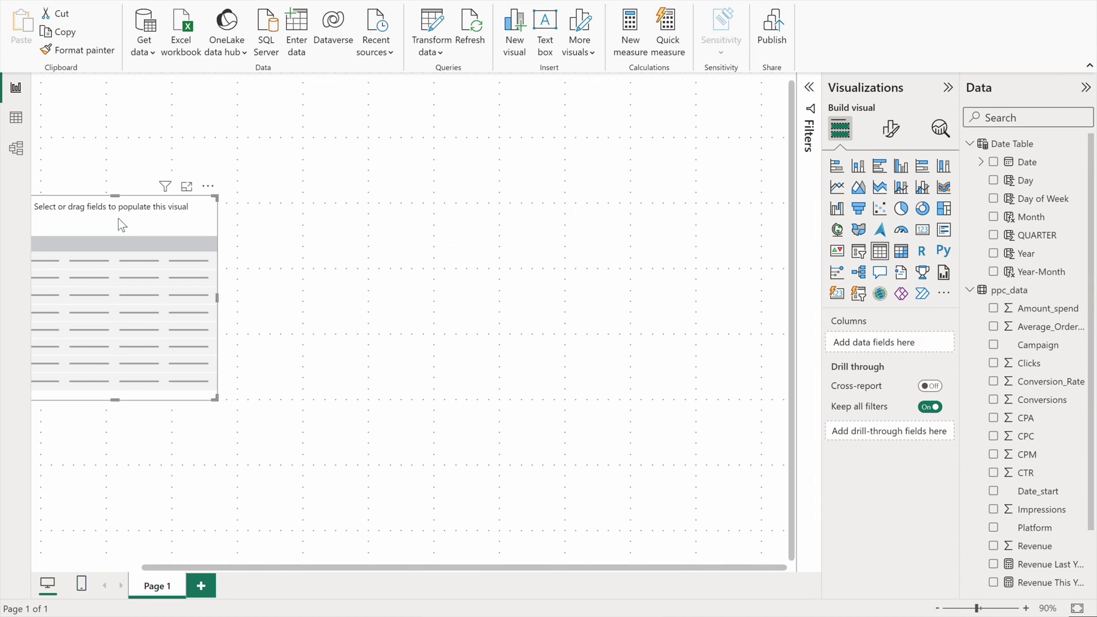
pyautogui.moveTo(122, 223); pyautogui.dragTo(602, 242)
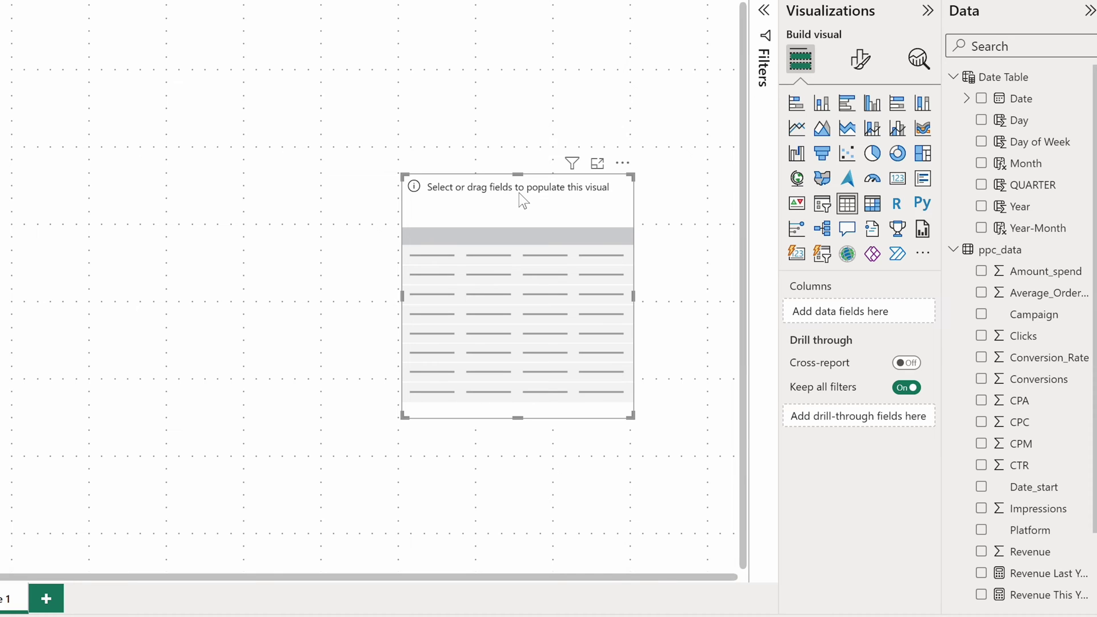
pyautogui.click(981, 315)
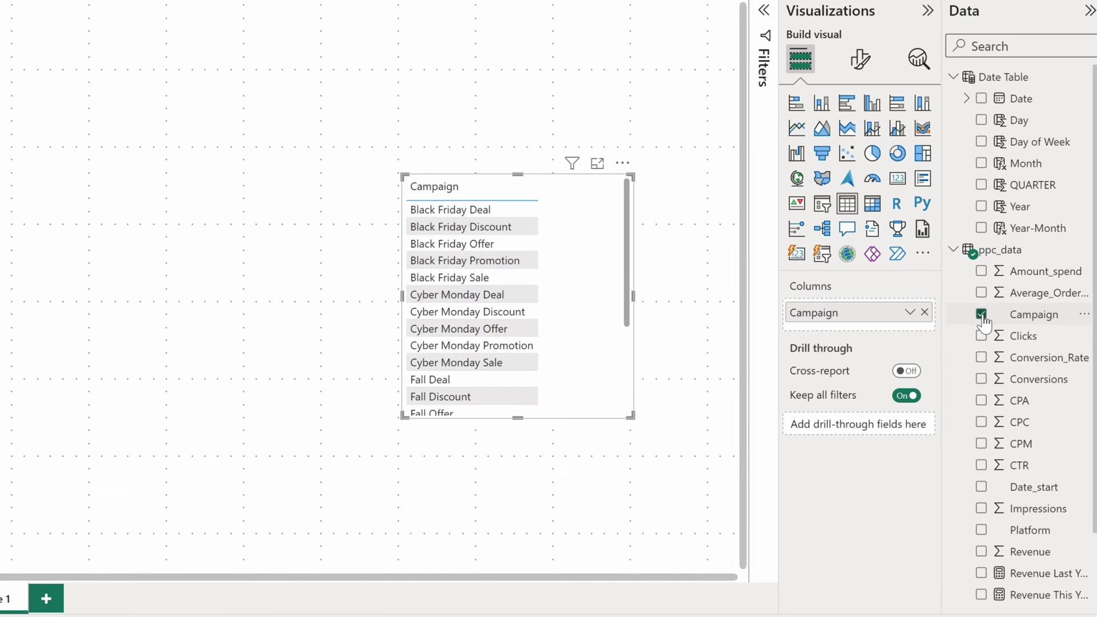
pyautogui.click(981, 508)
pyautogui.click(980, 336)
pyautogui.click(981, 379)
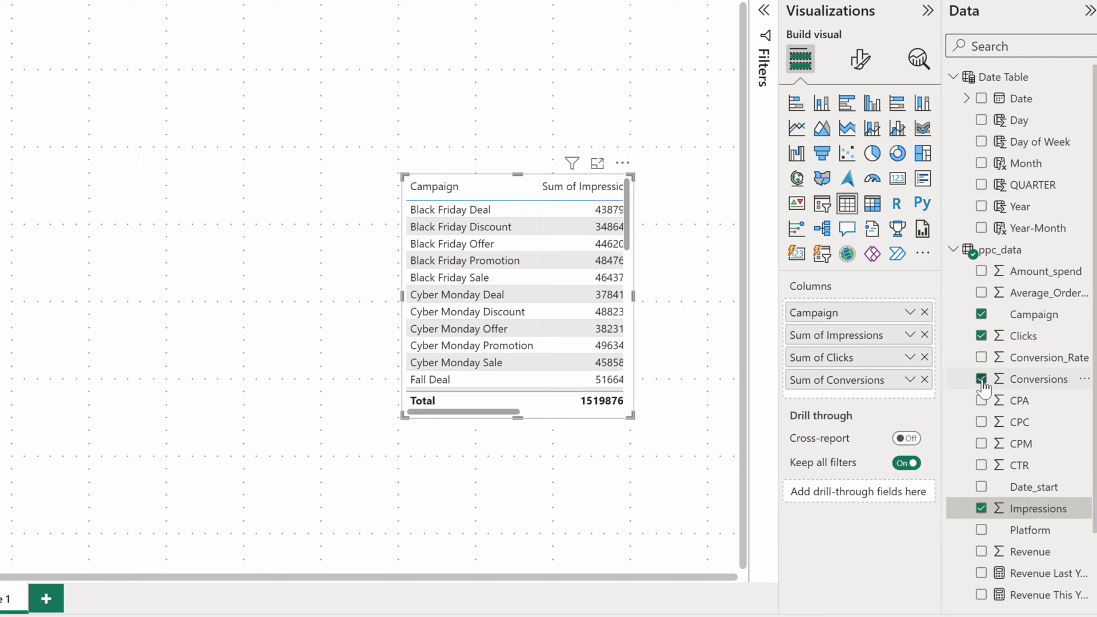
pyautogui.moveTo(405, 417); pyautogui.dragTo(173, 499)
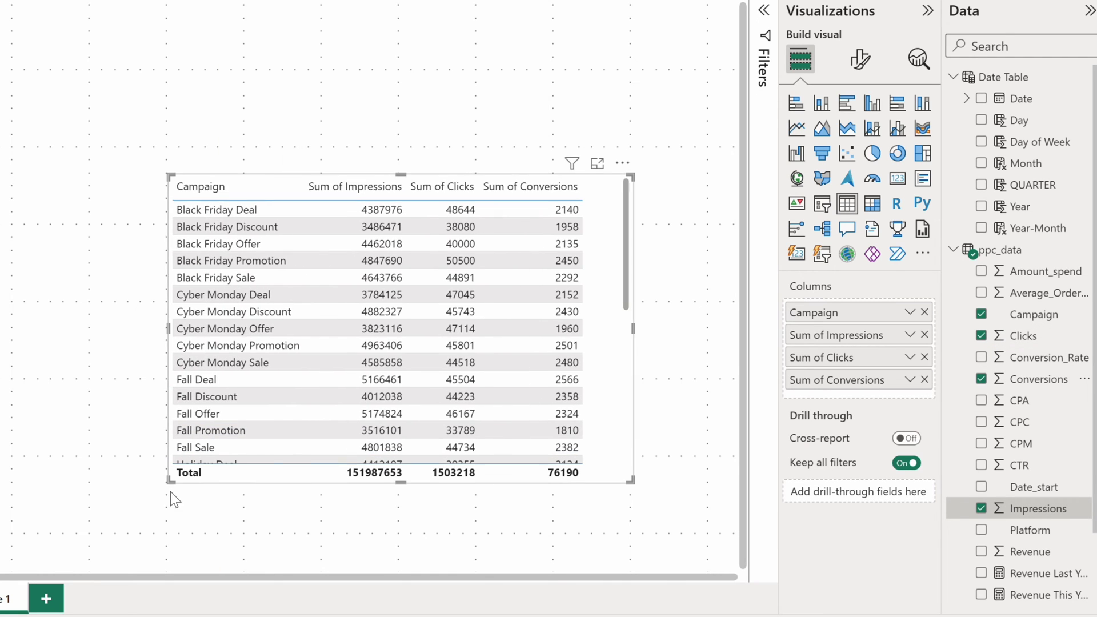
# Step: Rename the columns to Impressions, Clicks and Conversions, then sort by Clicks descending
pyautogui.doubleClick(834, 335)
pyautogui.write('Impressions')
pyautogui.press('Return')
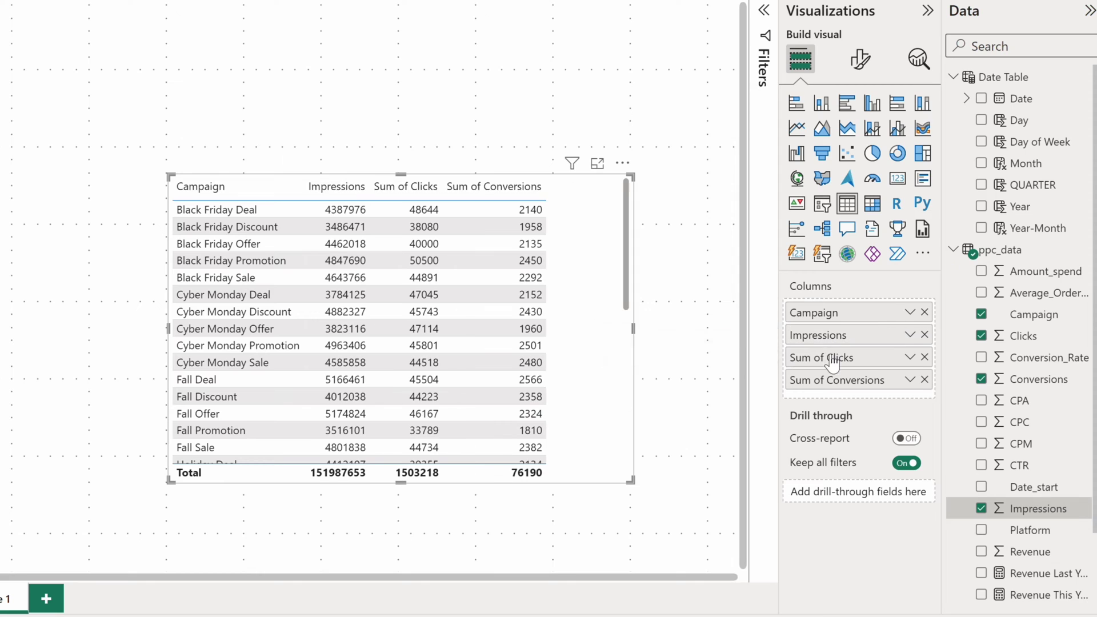
pyautogui.doubleClick(832, 359)
pyautogui.write('Clicks')
pyautogui.press('Return')
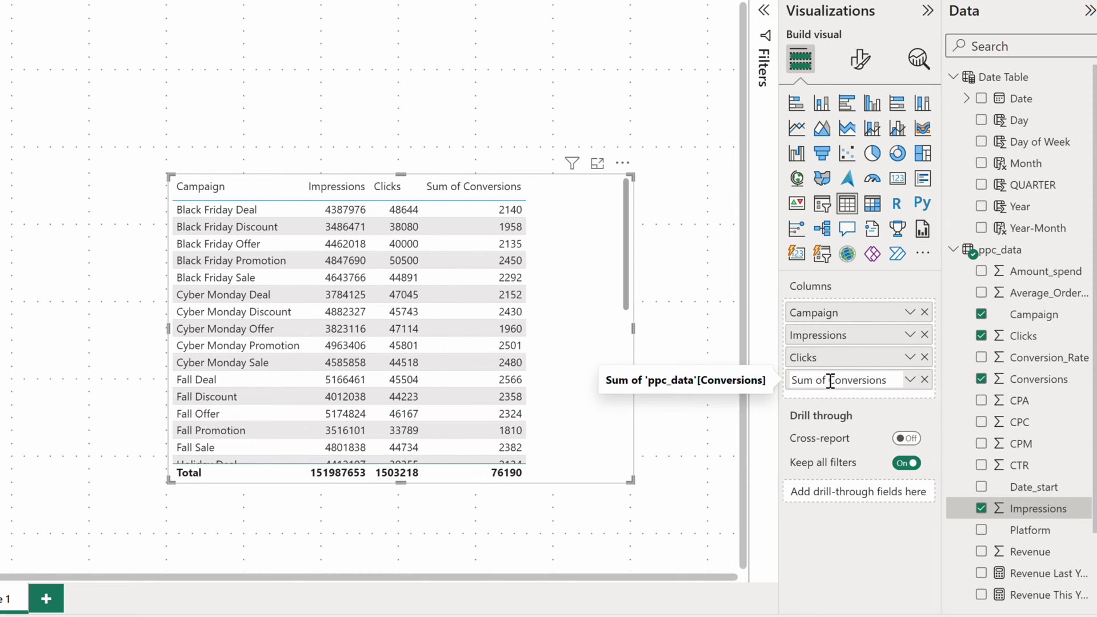
pyautogui.press('BackSpace')
pyautogui.press('BackSpace')
pyautogui.press('BackSpace')
pyautogui.press('BackSpace')
pyautogui.press('BackSpace')
pyautogui.press('BackSpace')
pyautogui.press('BackSpace')
pyautogui.press('Return')
pyautogui.moveTo(171, 483); pyautogui.dragTo(285, 475)
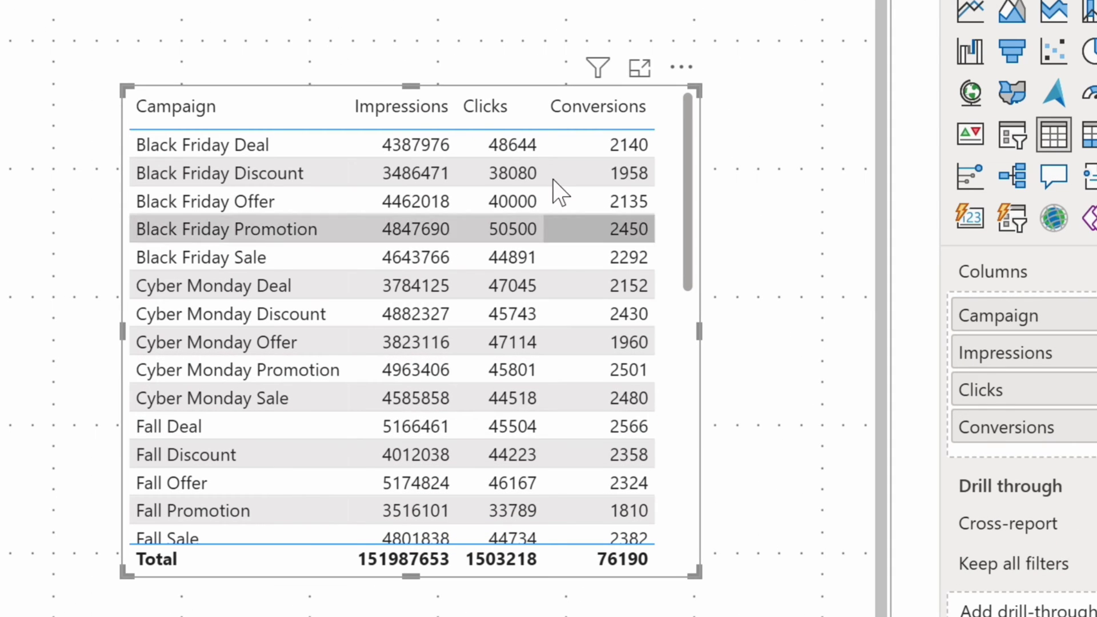
pyautogui.click(472, 117)
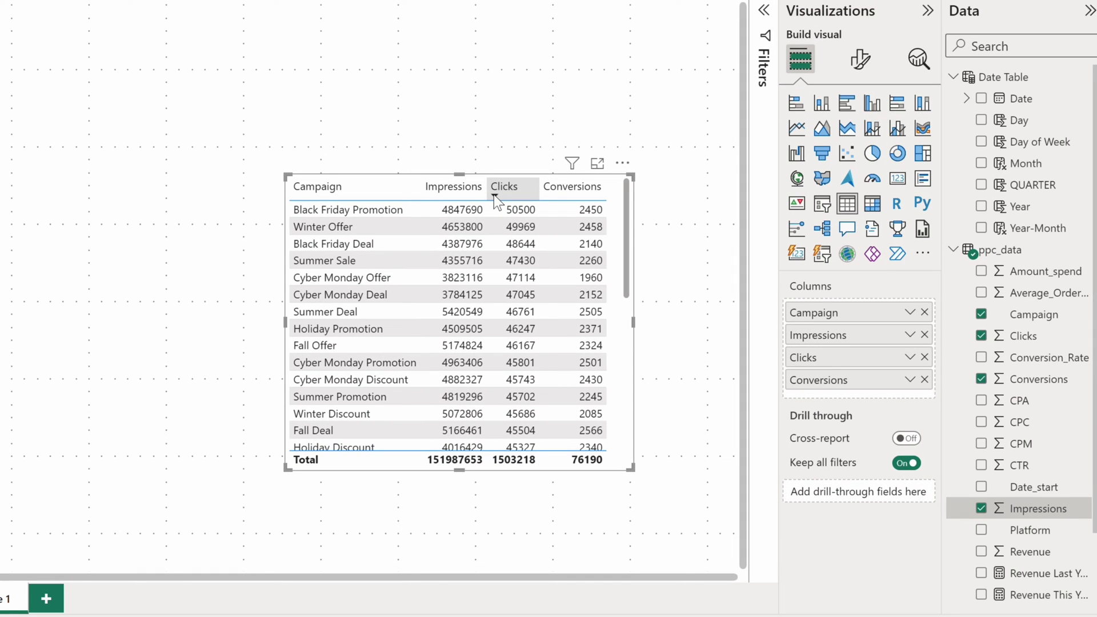
# Step: Apply the Bold header style preset and vertical gridlines, then convert the table to a matrix
pyautogui.click(859, 62)
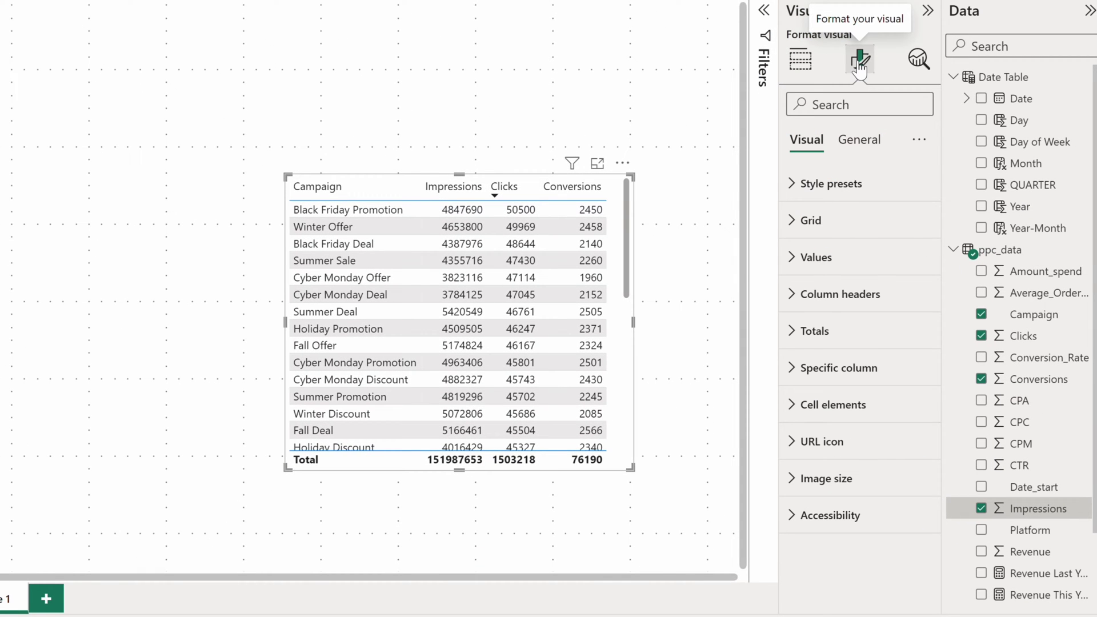
pyautogui.click(846, 183)
pyautogui.click(845, 227)
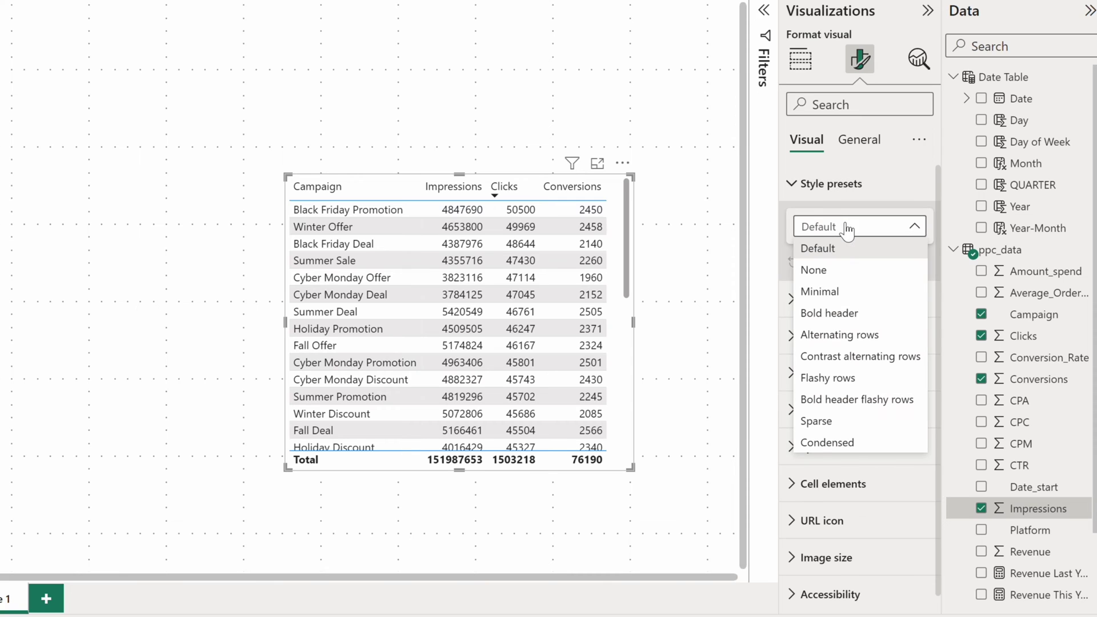
pyautogui.click(847, 312)
pyautogui.click(847, 312)
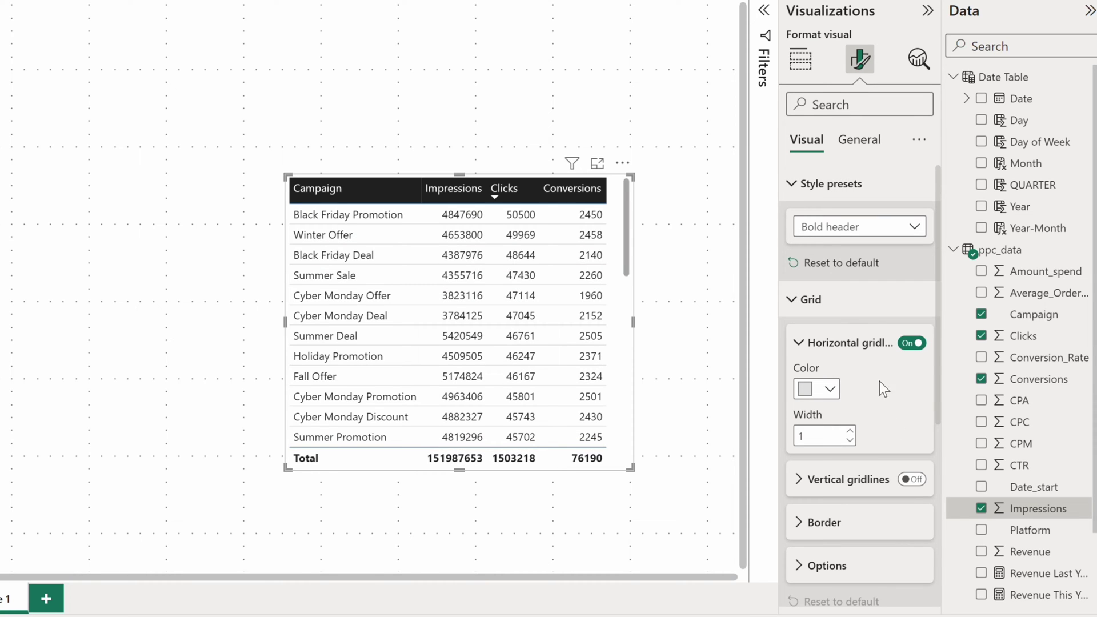
pyautogui.click(913, 479)
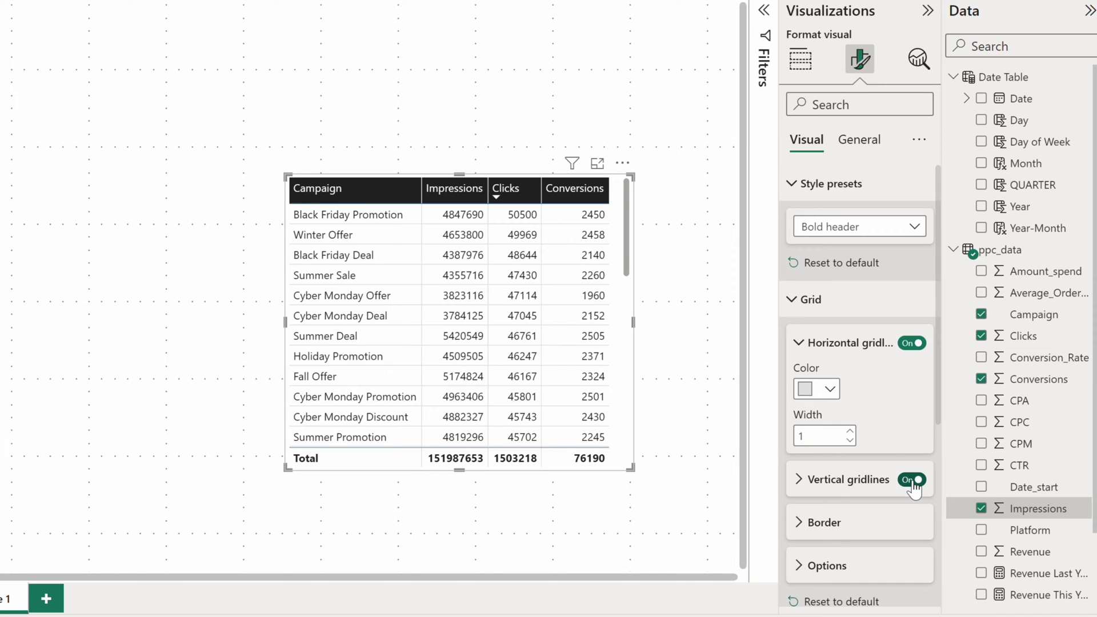
pyautogui.click(801, 64)
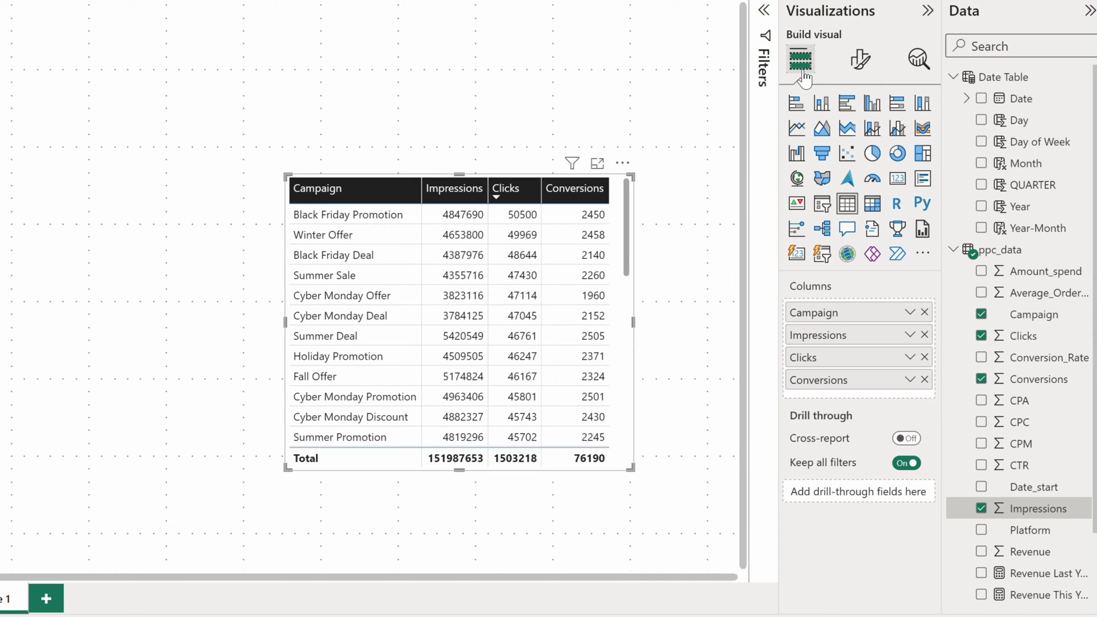
pyautogui.click(872, 204)
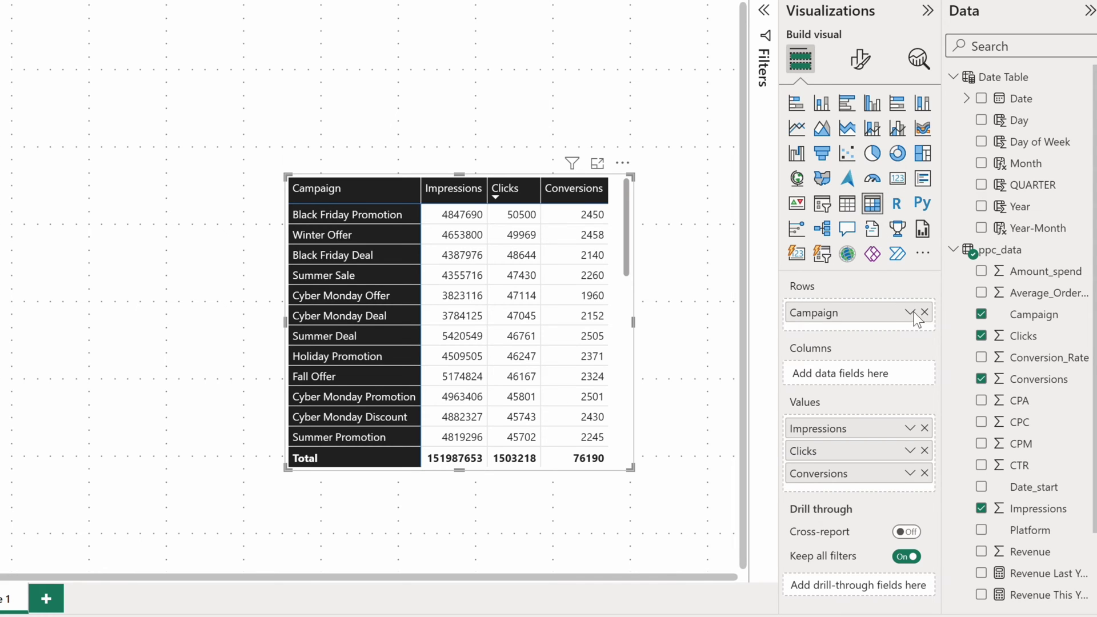
# Step: Show Impressions by Campaign and Segment, removing Clicks and Conversions, and enlarge the matrix
pyautogui.scroll(-3, 1022, 508)
pyautogui.moveTo(1028, 573); pyautogui.dragTo(845, 382)
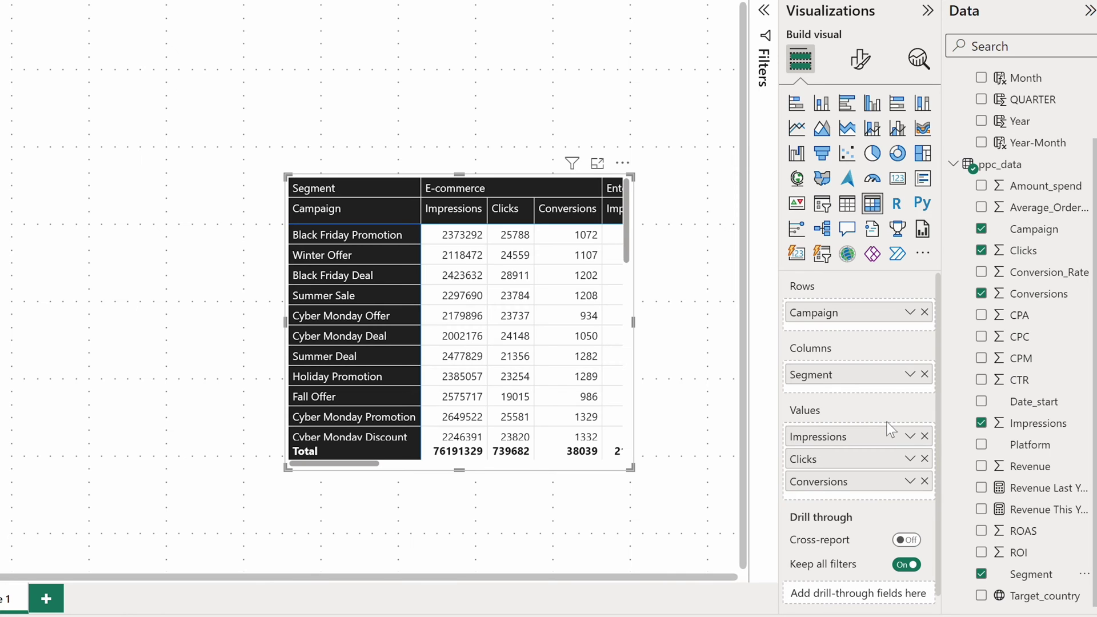
pyautogui.click(924, 458)
pyautogui.click(924, 460)
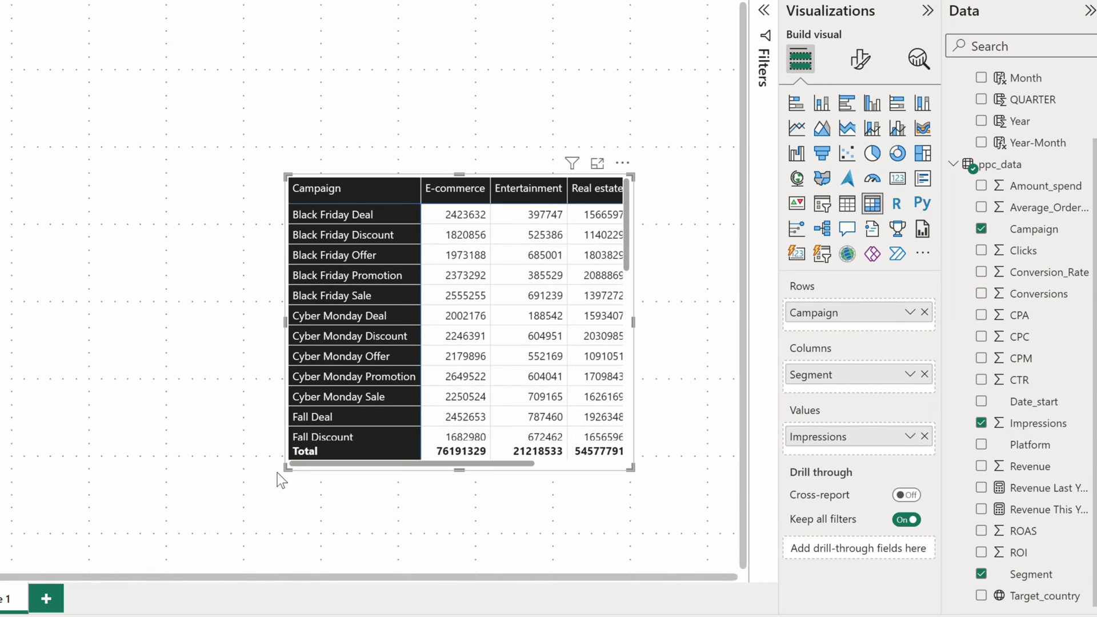
pyautogui.moveTo(287, 469); pyautogui.dragTo(200, 508)
# Step: Delete the matrix, leaving Page 1 blank
pyautogui.click(200, 533)
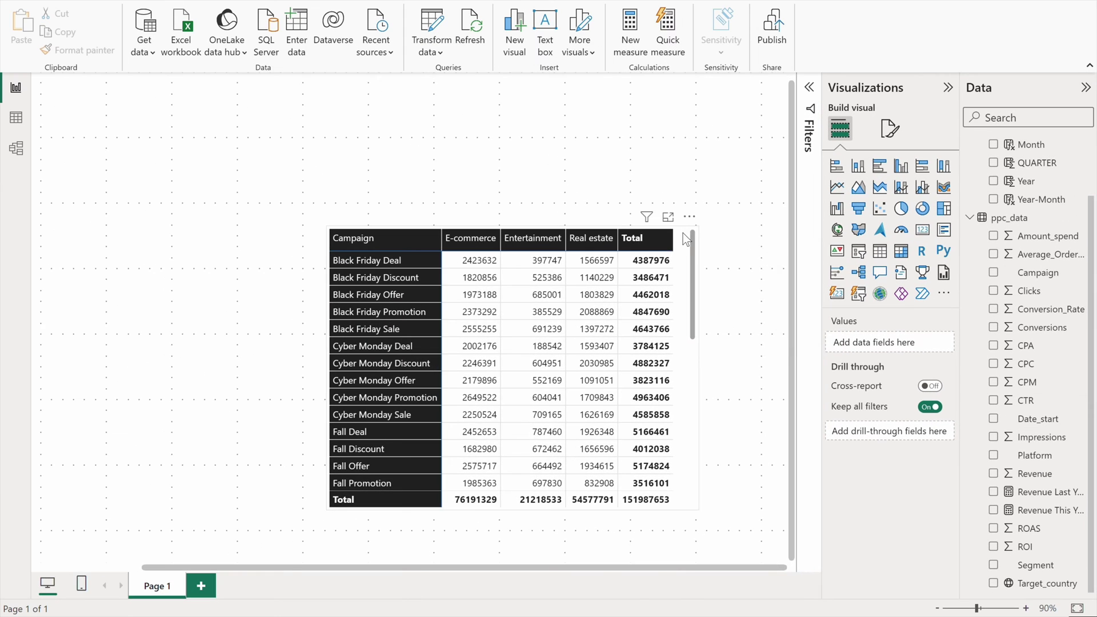
pyautogui.click(687, 217)
pyautogui.click(720, 268)
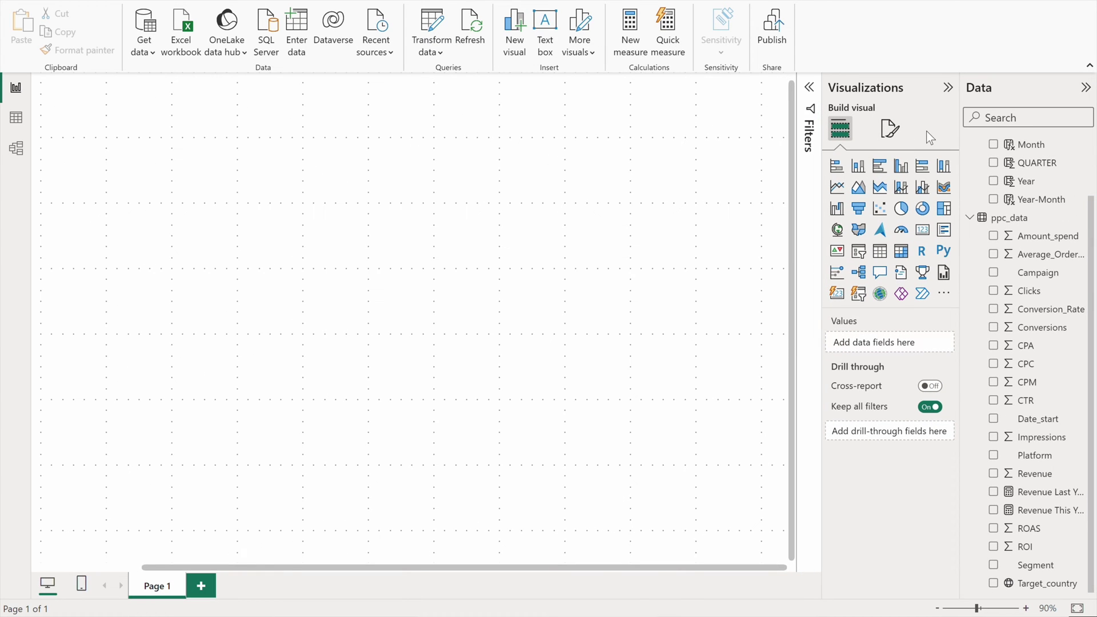
# Step: Build a 100% stacked bar chart of Sum of Clicks by Platform, with Segment as the legend
pyautogui.click(836, 167)
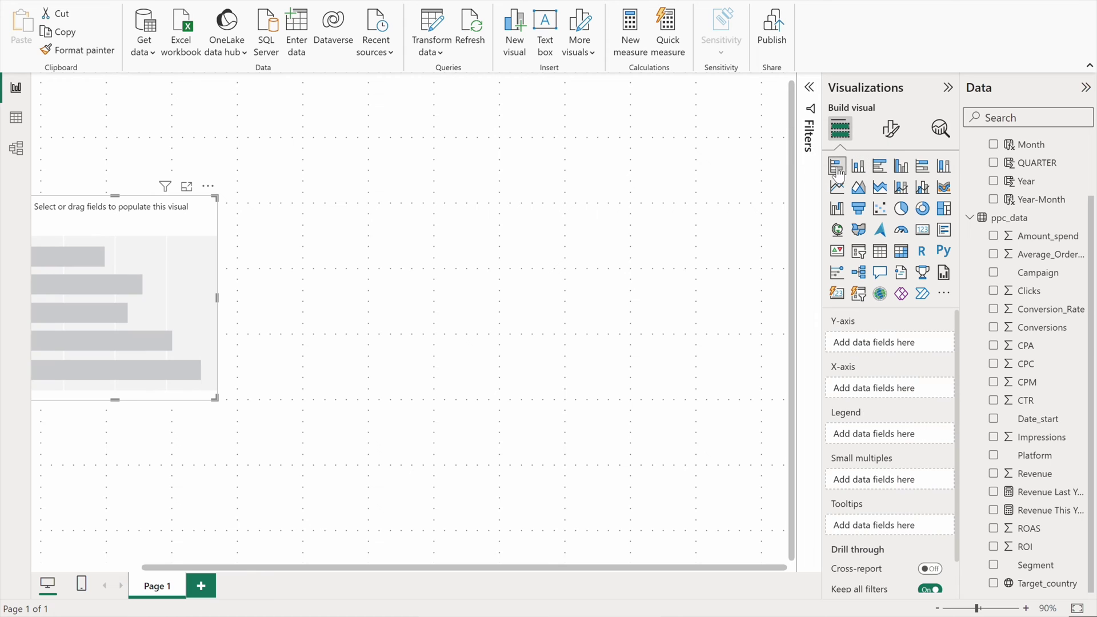
pyautogui.moveTo(190, 222); pyautogui.dragTo(721, 261)
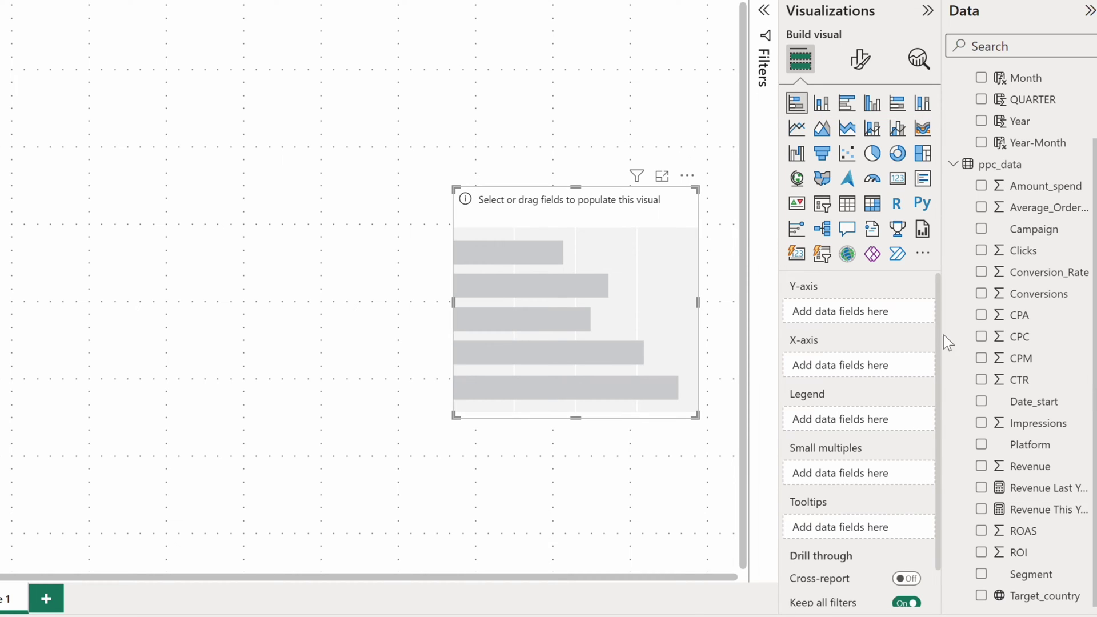
pyautogui.moveTo(1029, 441); pyautogui.dragTo(851, 326)
pyautogui.moveTo(1020, 251); pyautogui.dragTo(856, 380)
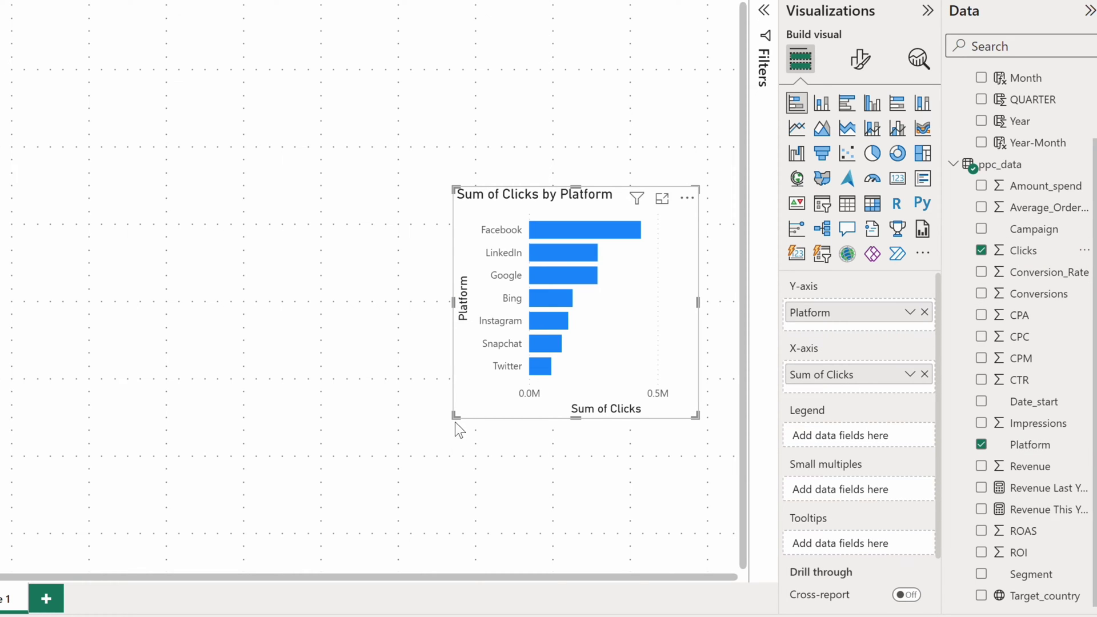
pyautogui.moveTo(455, 415); pyautogui.dragTo(327, 469)
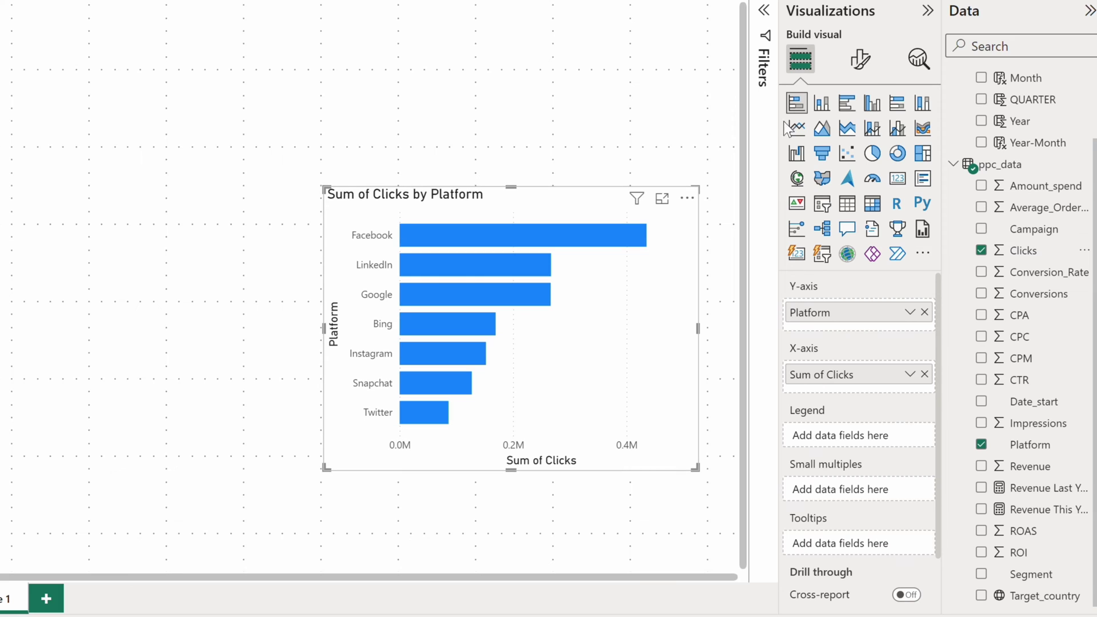
pyautogui.click(897, 105)
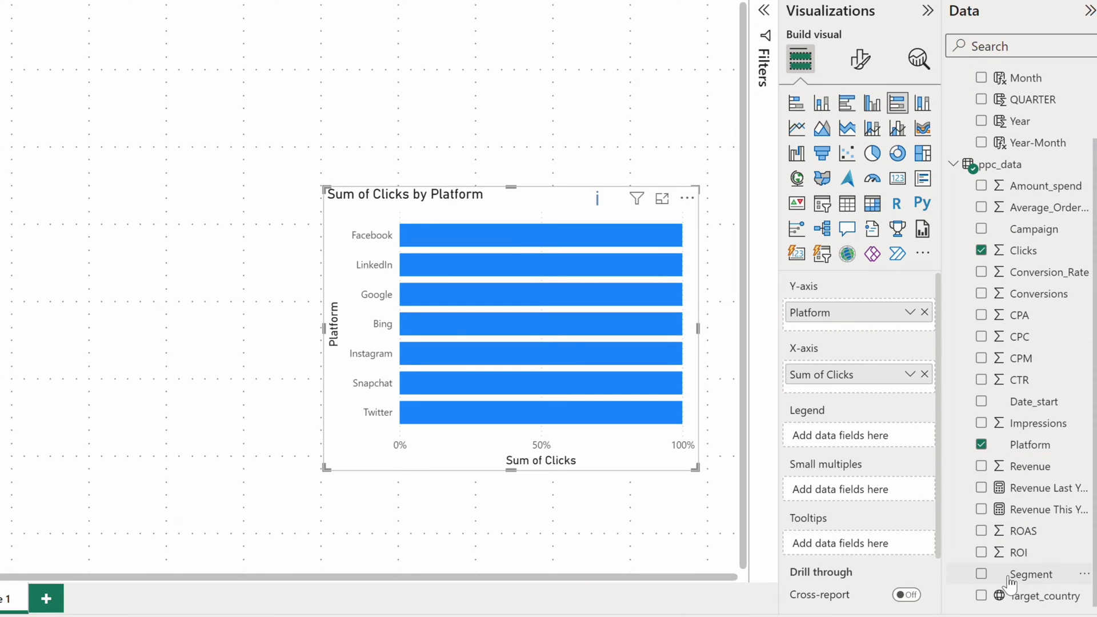
pyautogui.moveTo(1008, 574); pyautogui.dragTo(858, 431)
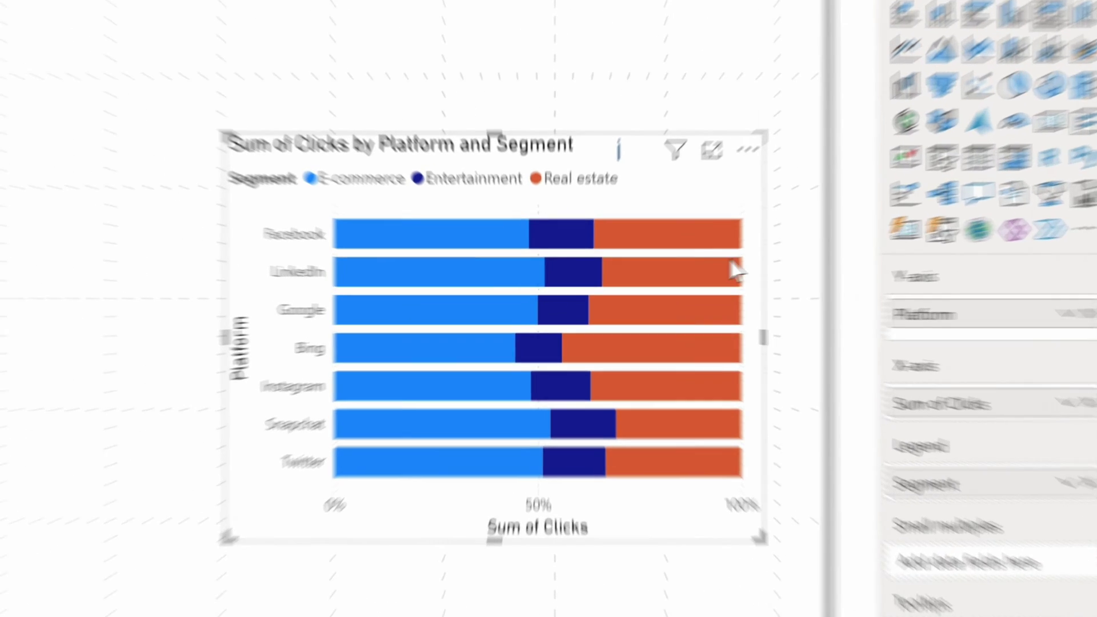
# Step: Read the Segment shares in the bar tooltips, then switch to a stacked column chart
pyautogui.moveTo(634, 253)
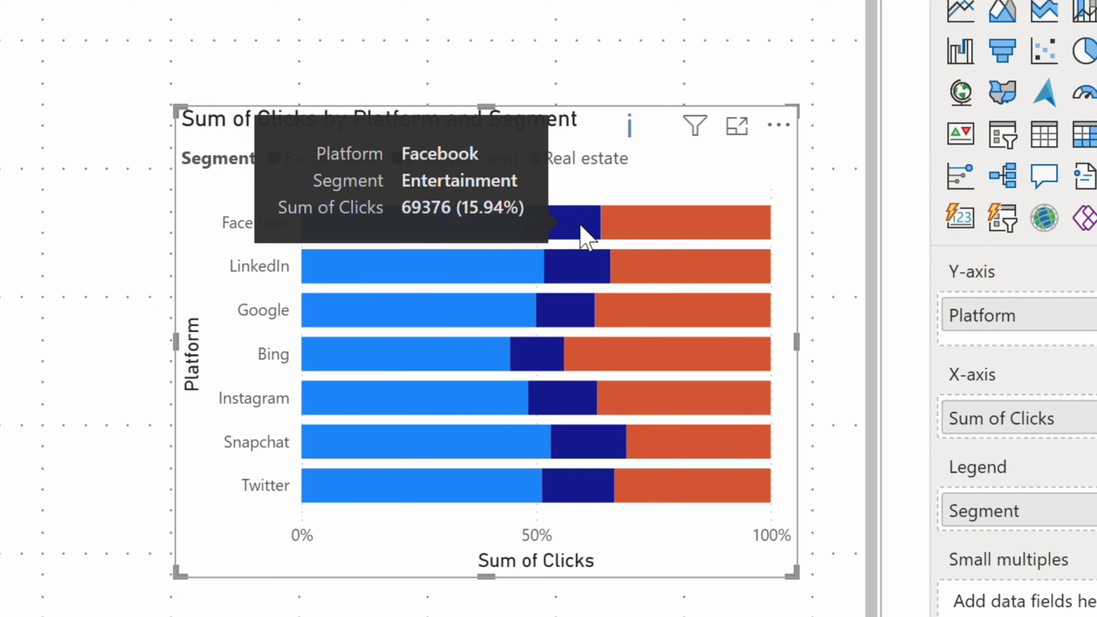
pyautogui.moveTo(488, 221)
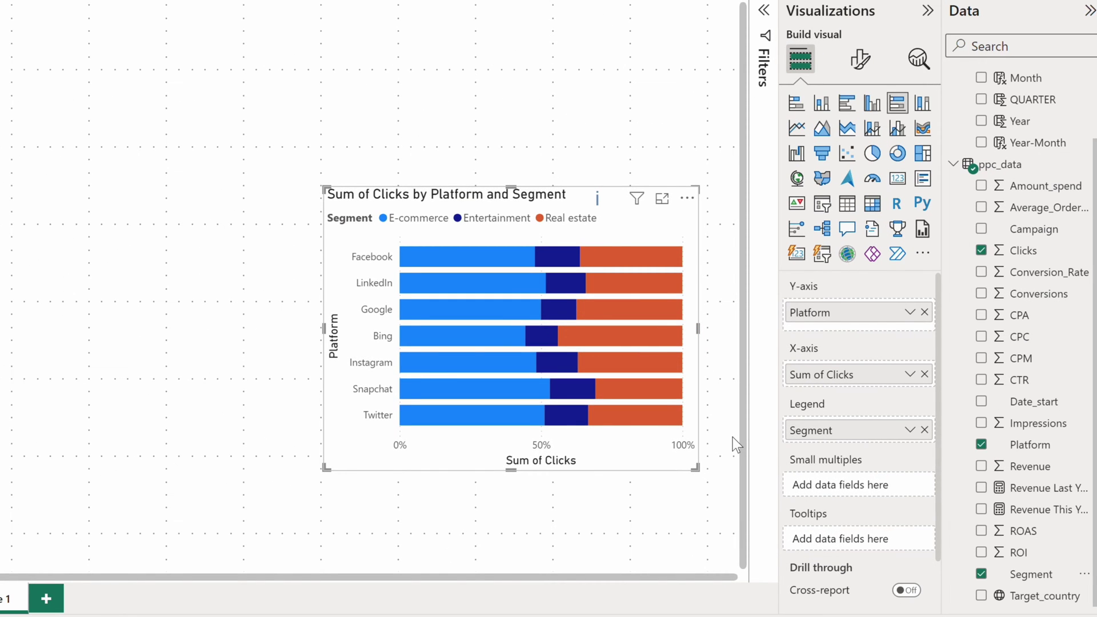
pyautogui.click(821, 105)
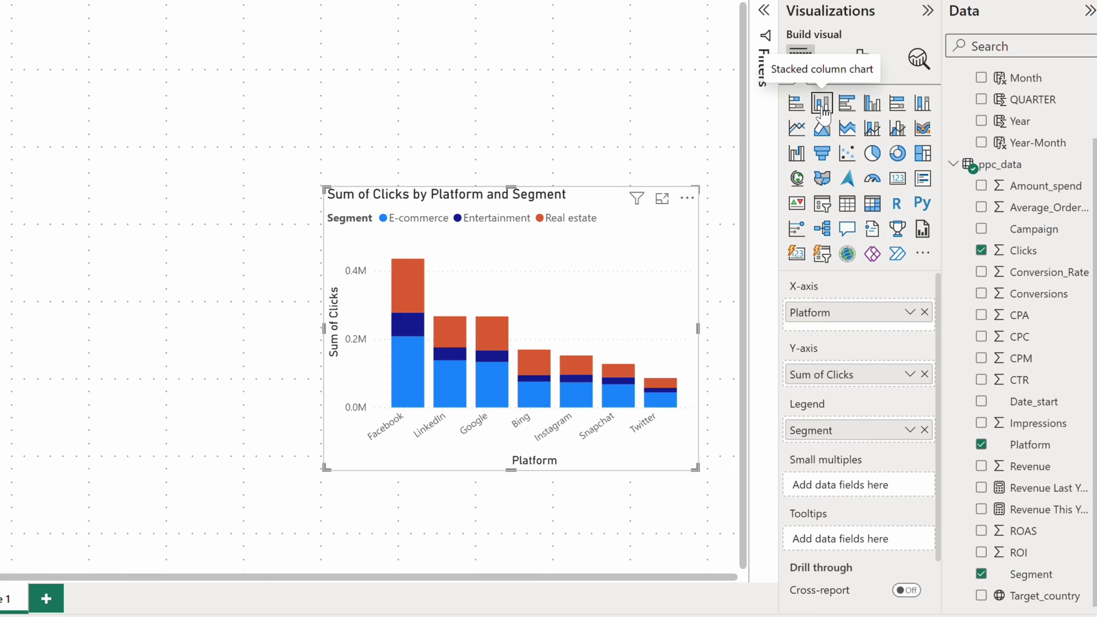
# Step: Try the 100% stacked and clustered column styles, then show Segment as small multiples
pyautogui.click(921, 104)
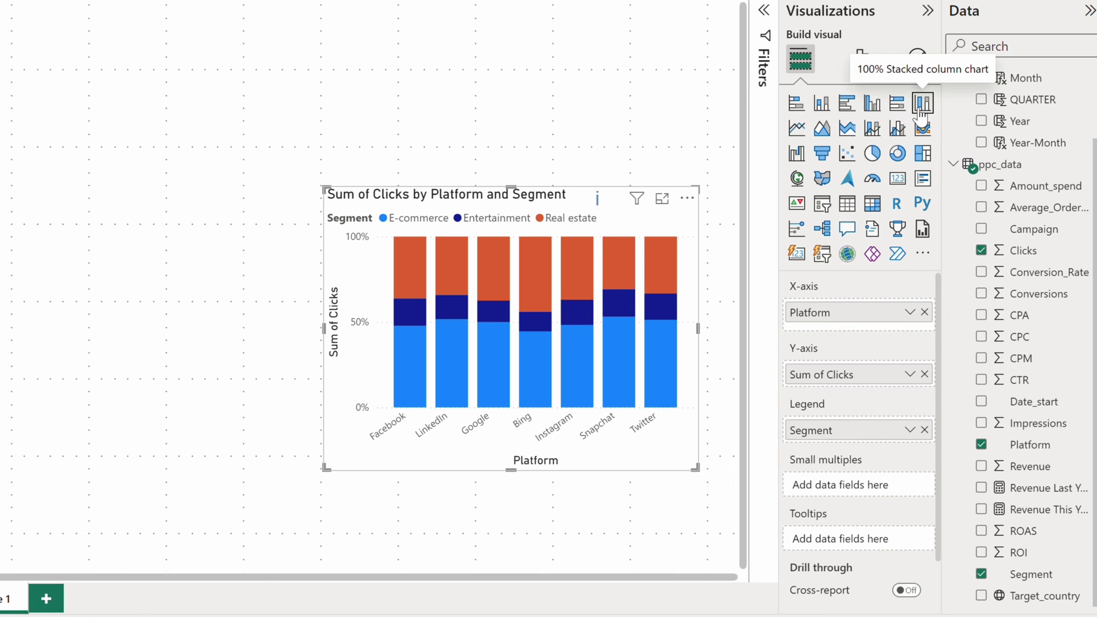
pyautogui.click(872, 109)
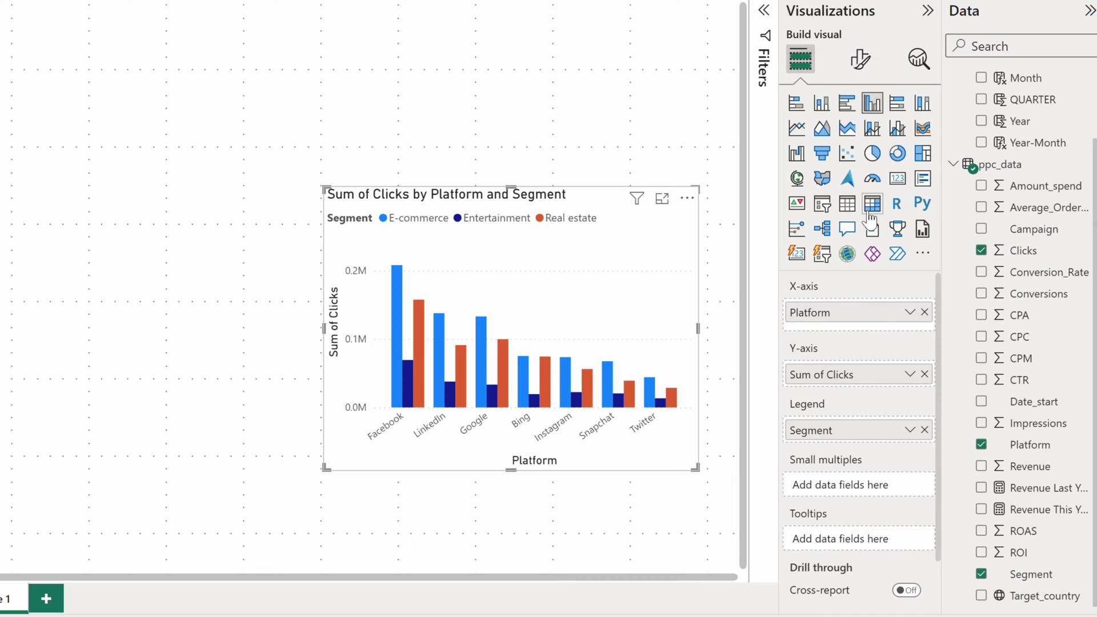
pyautogui.moveTo(852, 440); pyautogui.dragTo(852, 496)
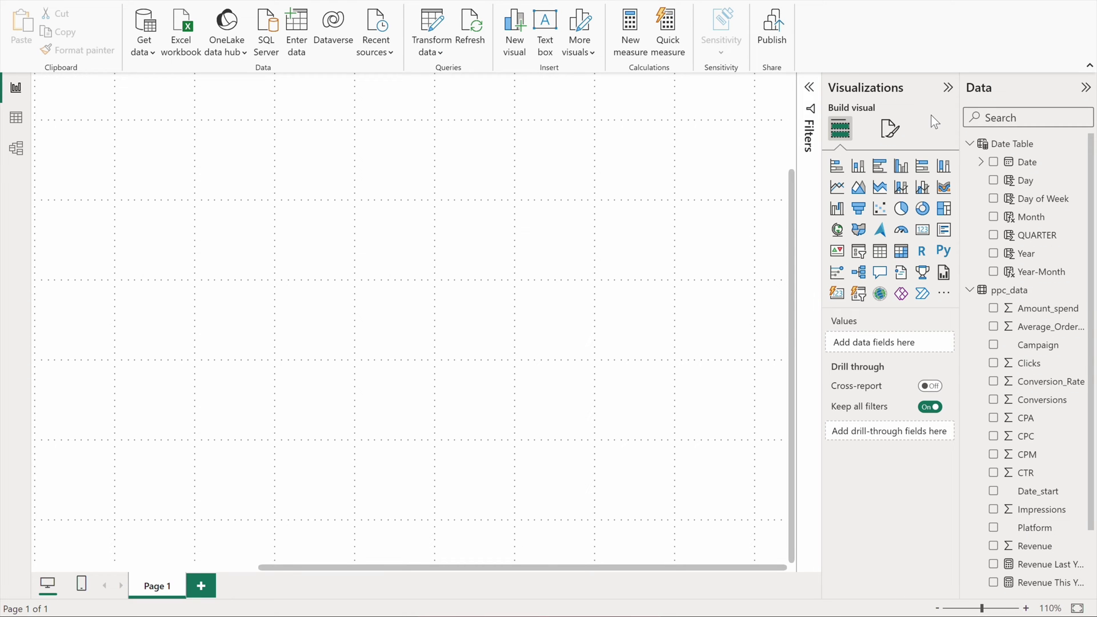
# Step: Create a wide, centred line chart plotting Sum of Clicks over Year-Month
pyautogui.click(836, 187)
pyautogui.moveTo(81, 149); pyautogui.dragTo(714, 298)
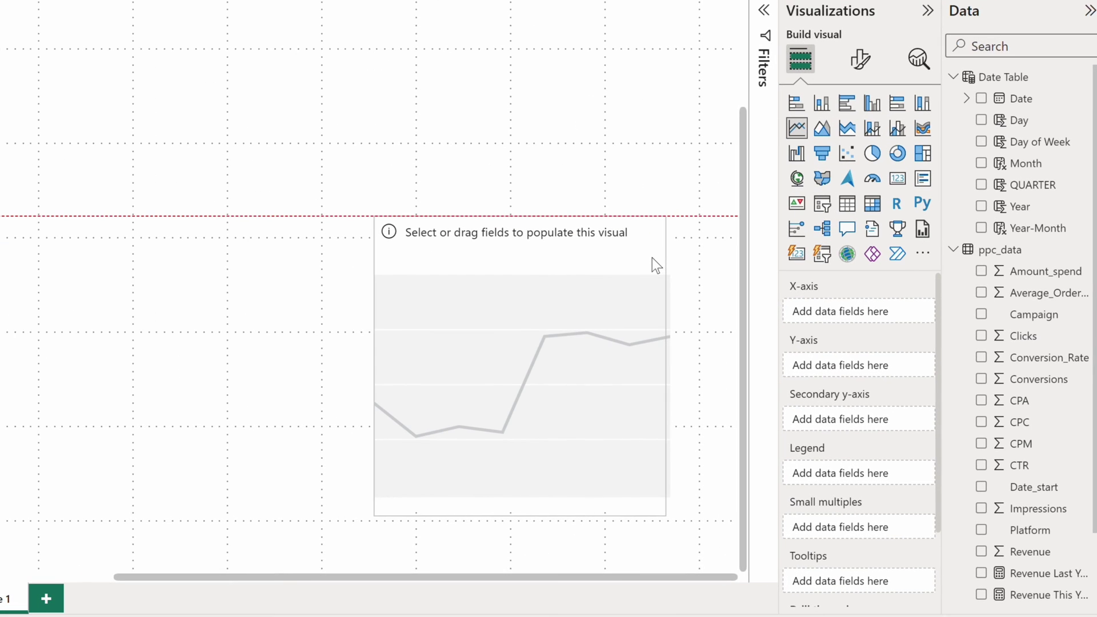
pyautogui.moveTo(655, 266); pyautogui.dragTo(655, 267)
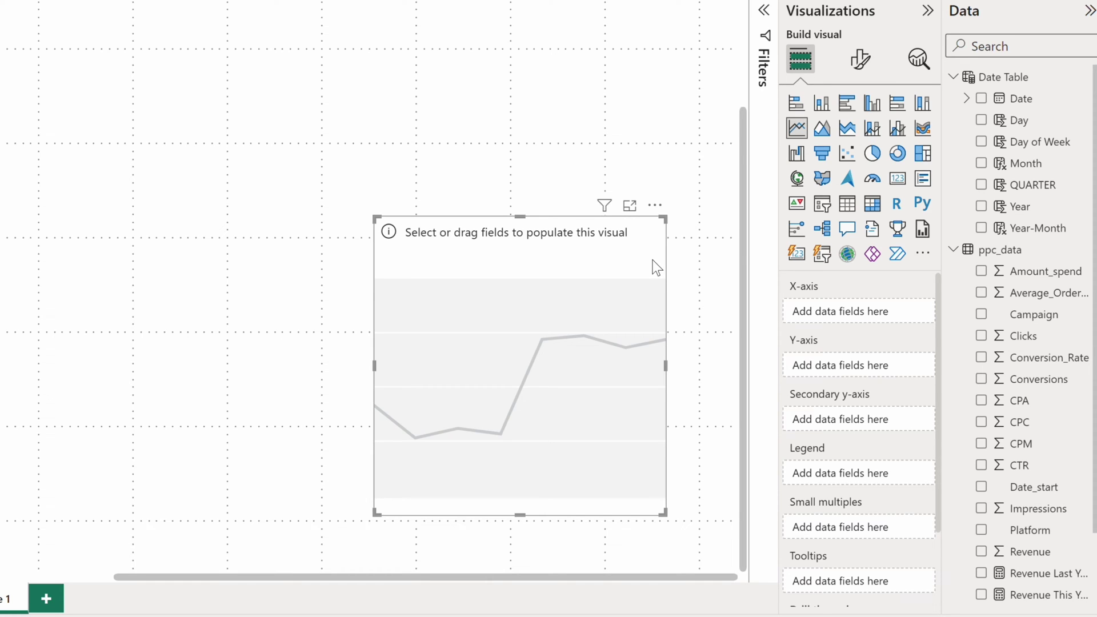
pyautogui.moveTo(1035, 229); pyautogui.dragTo(833, 320)
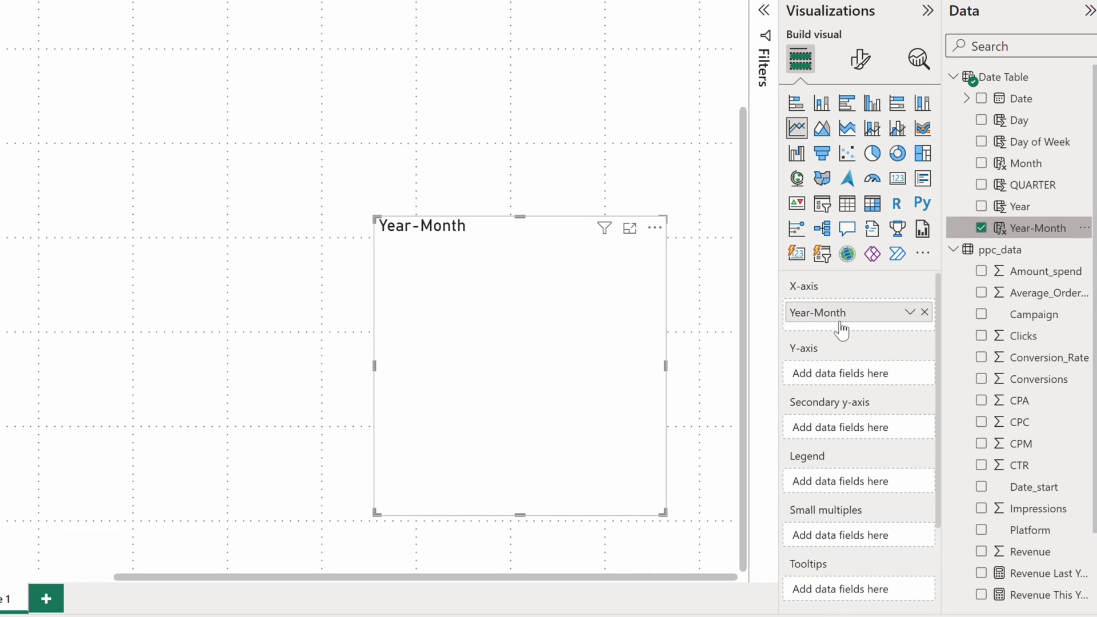
pyautogui.click(982, 337)
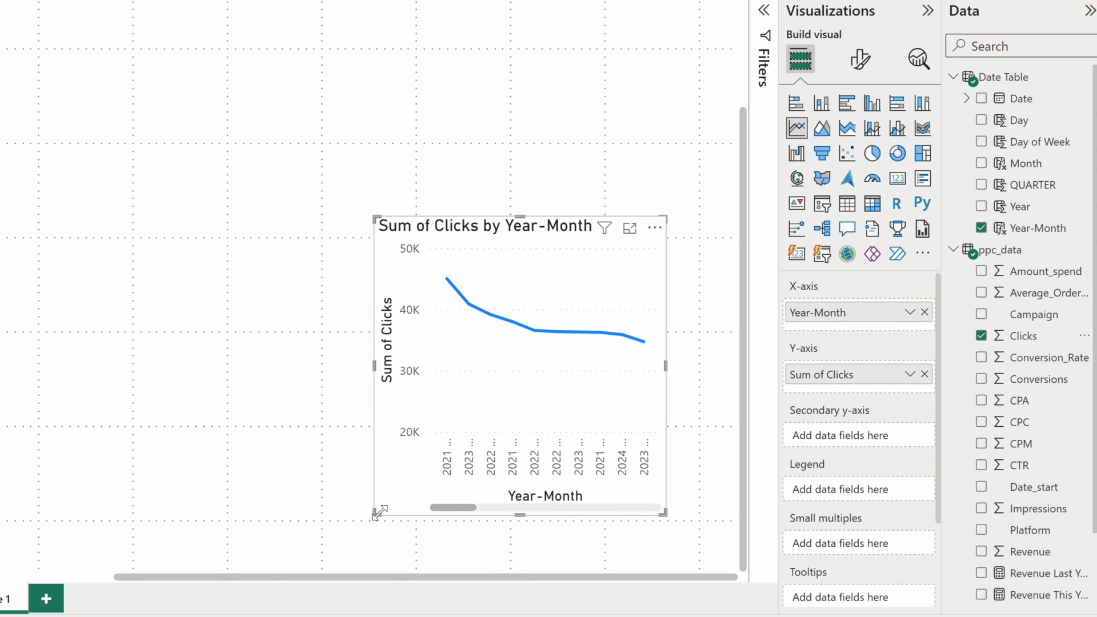
pyautogui.moveTo(376, 513); pyautogui.dragTo(77, 545)
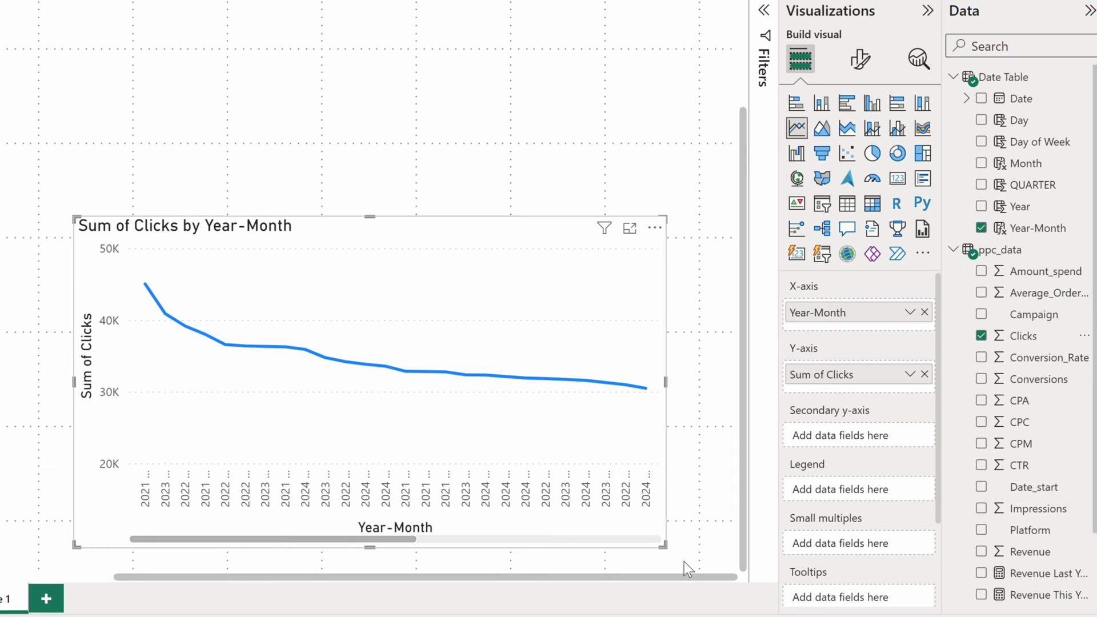
# Step: Sort the line chart's axis by Year-Month in ascending order
pyautogui.click(655, 227)
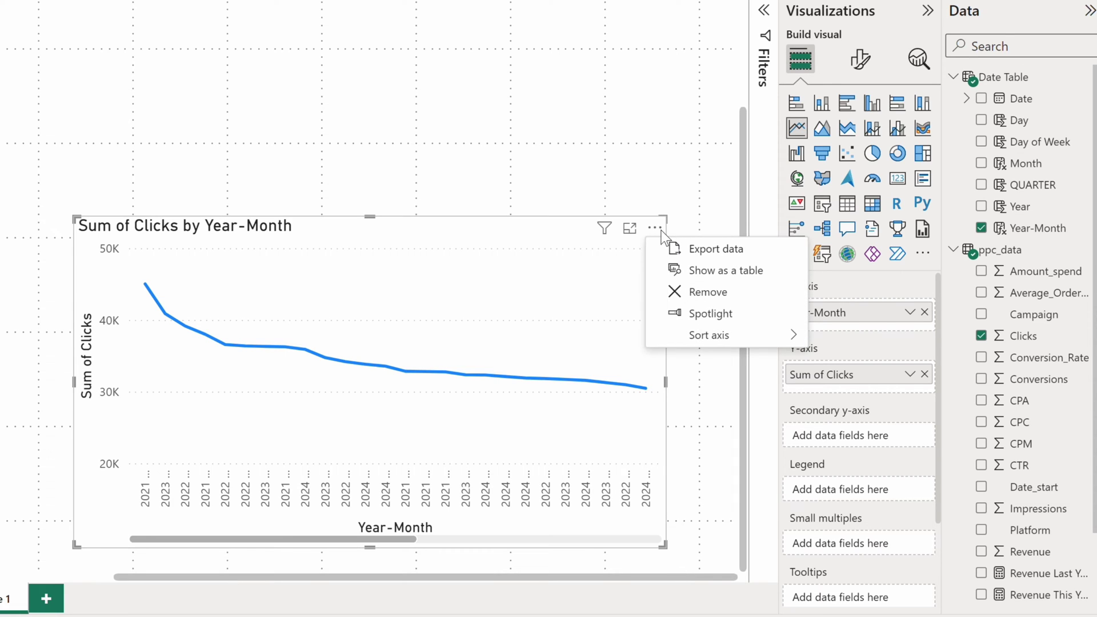
pyautogui.moveTo(710, 337)
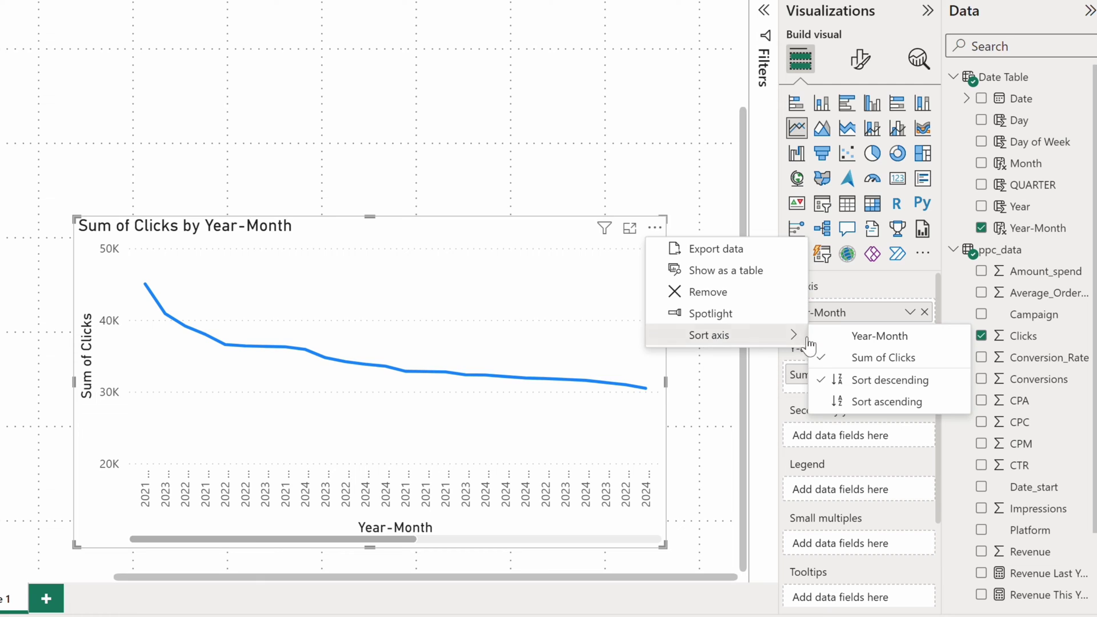
pyautogui.click(845, 336)
pyautogui.click(655, 228)
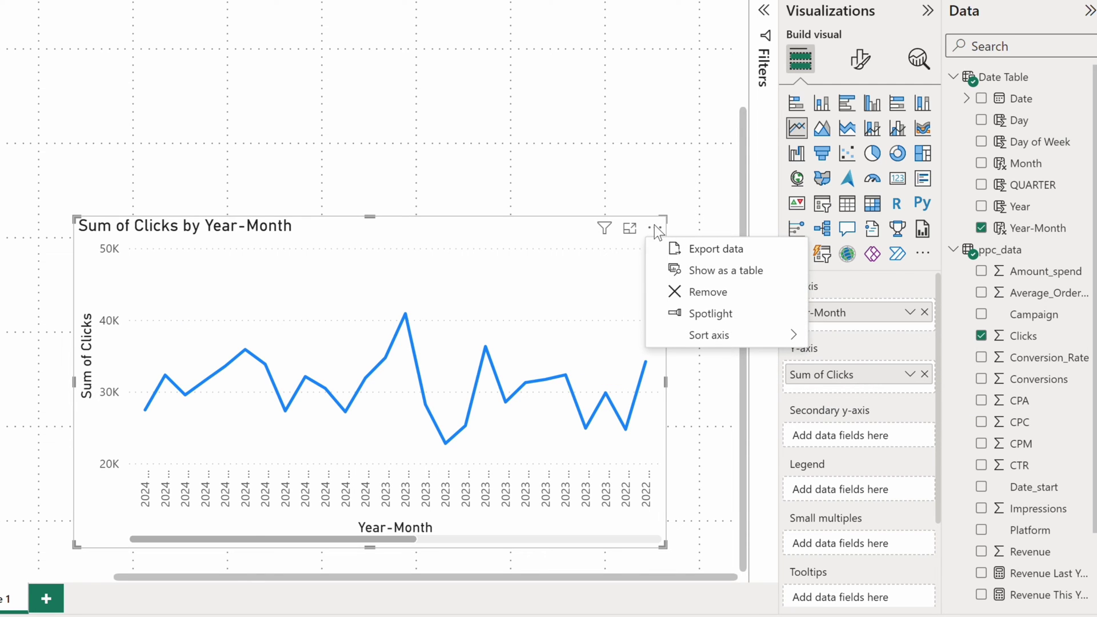
pyautogui.moveTo(710, 336)
pyautogui.click(846, 400)
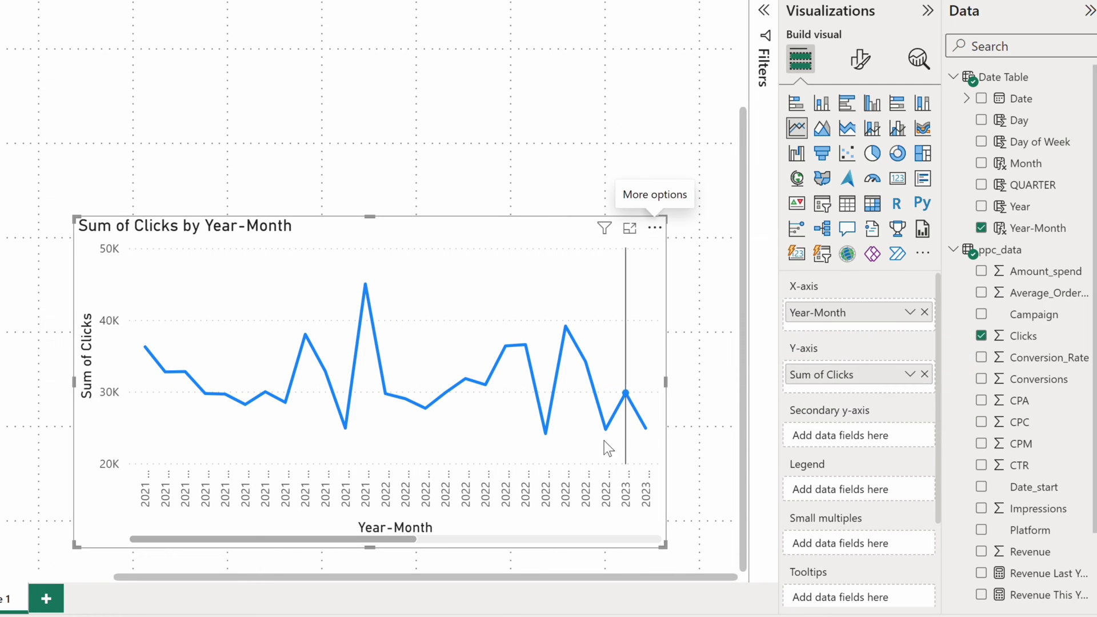
pyautogui.scroll(-5, 603, 443)
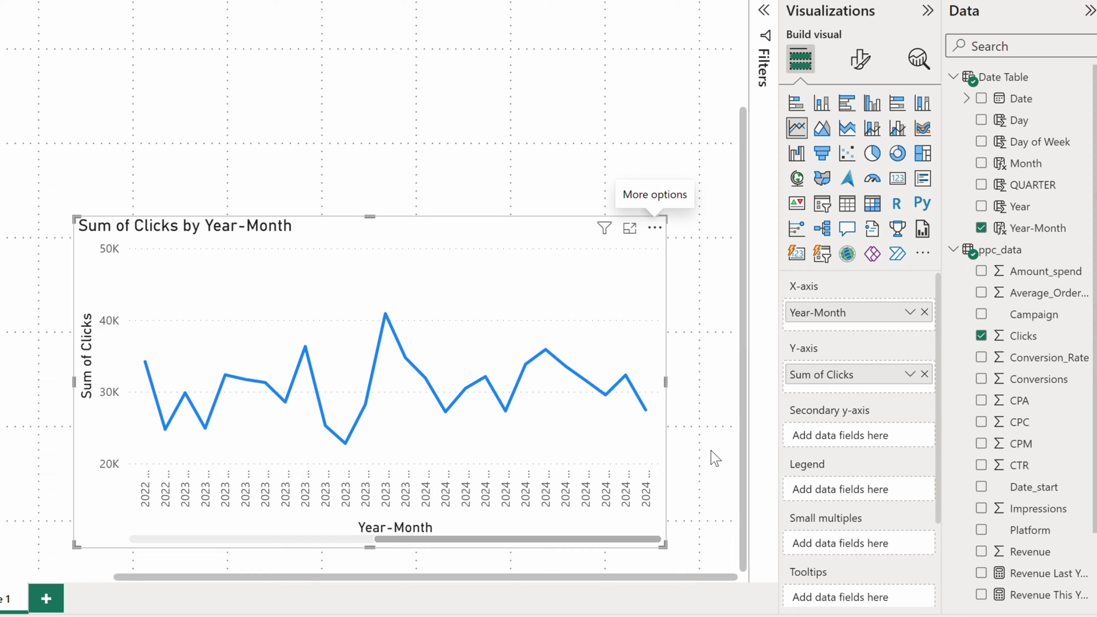
# Step: Set the line chart's X-axis minimum category width to 37 px in the Layout settings
pyautogui.click(859, 59)
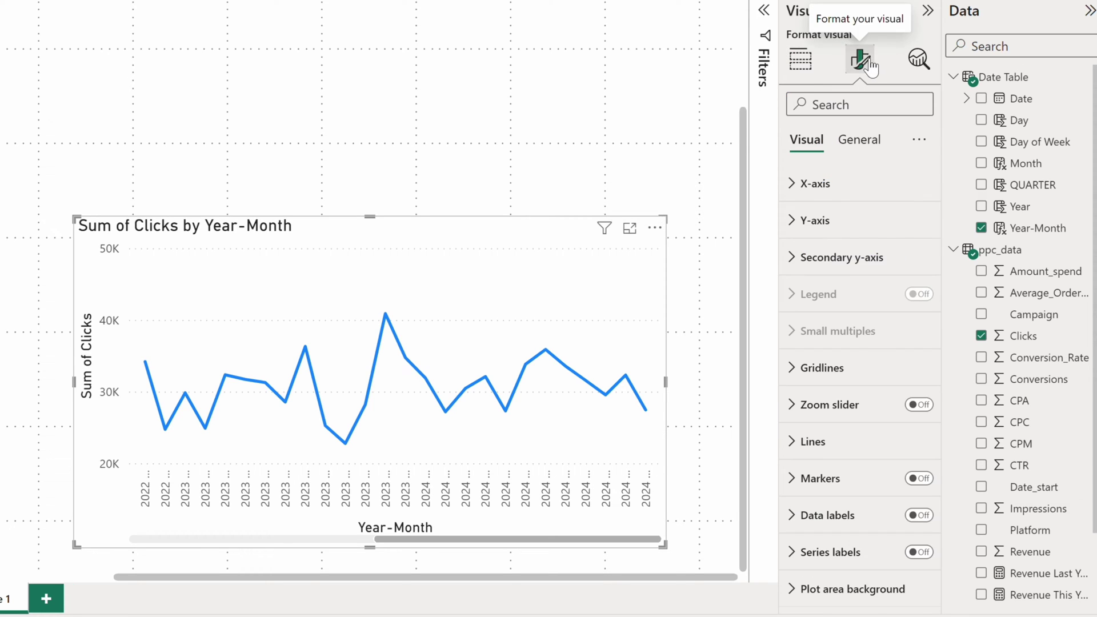
pyautogui.click(814, 183)
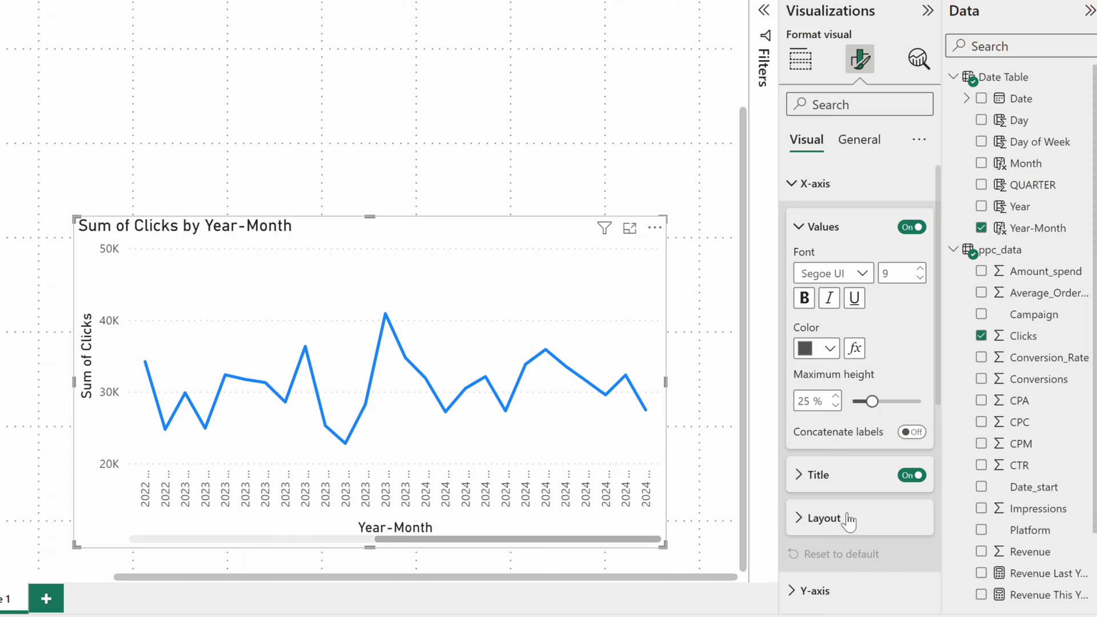
pyautogui.click(824, 518)
pyautogui.scroll(-2, 848, 500)
pyautogui.click(854, 498)
pyautogui.moveTo(854, 499); pyautogui.dragTo(860, 499)
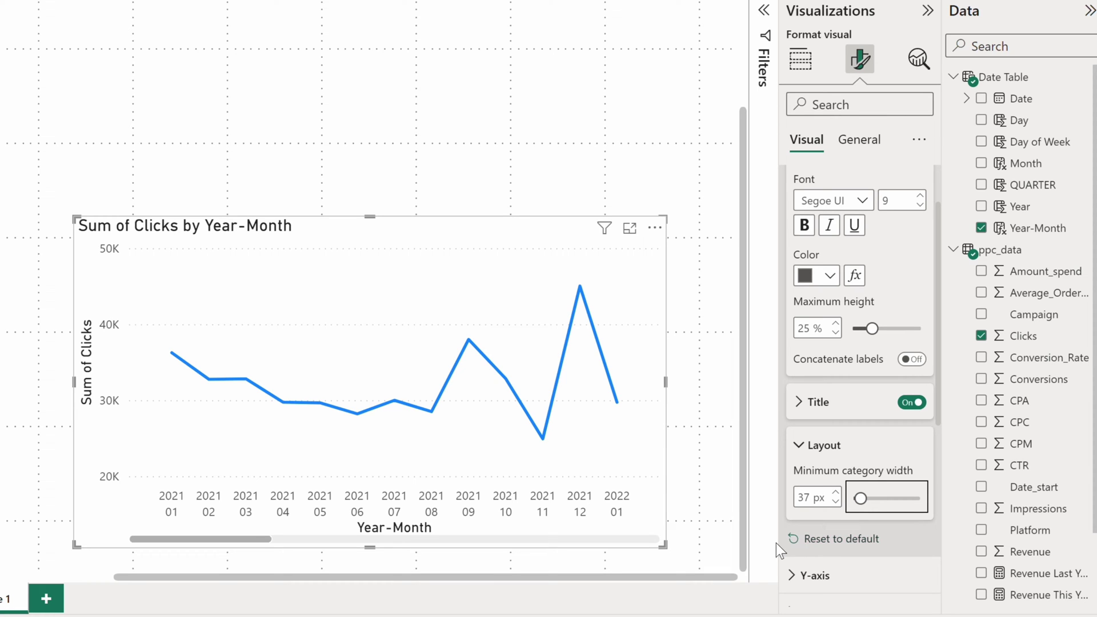
pyautogui.click(800, 60)
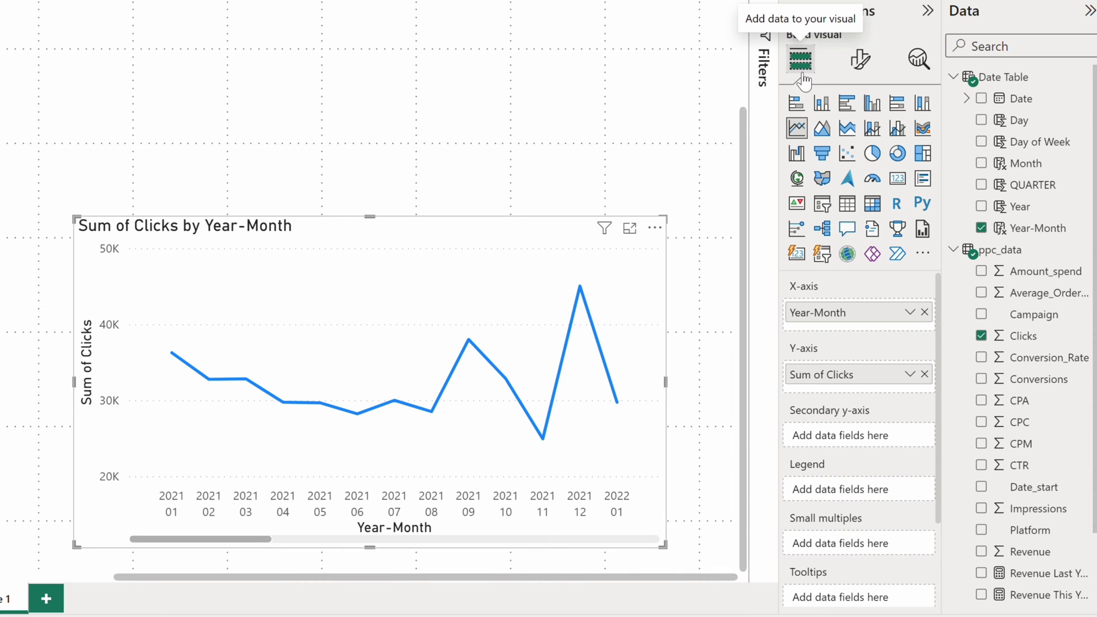
# Step: Plot Sum of Conversions on a secondary y-axis beside Clicks, then remove Conversions again
pyautogui.moveTo(1005, 382); pyautogui.dragTo(846, 386)
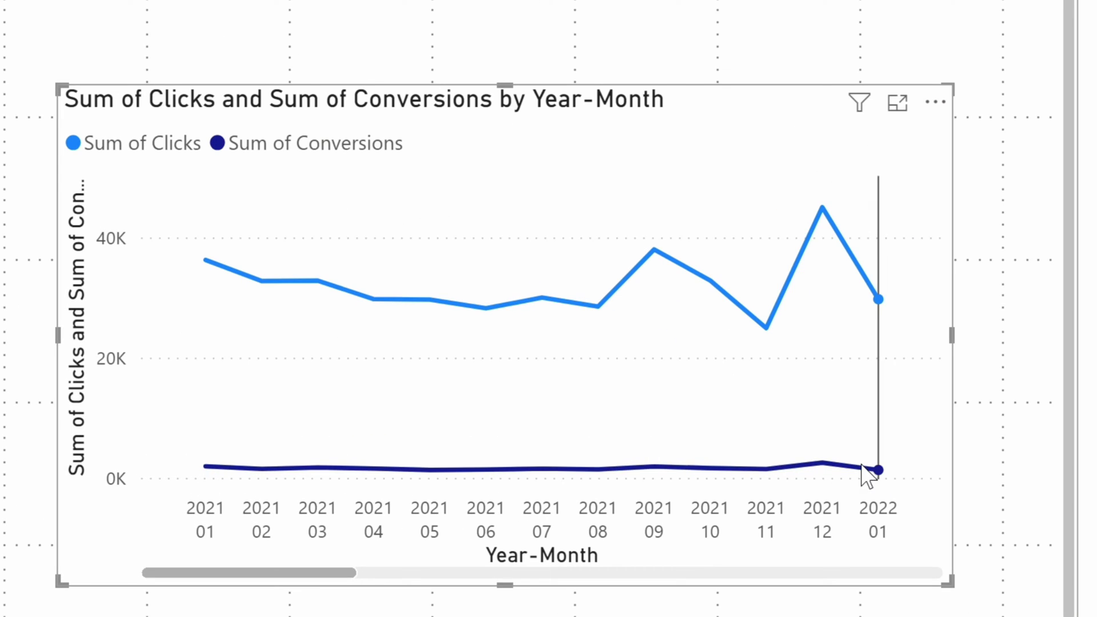
pyautogui.moveTo(581, 466)
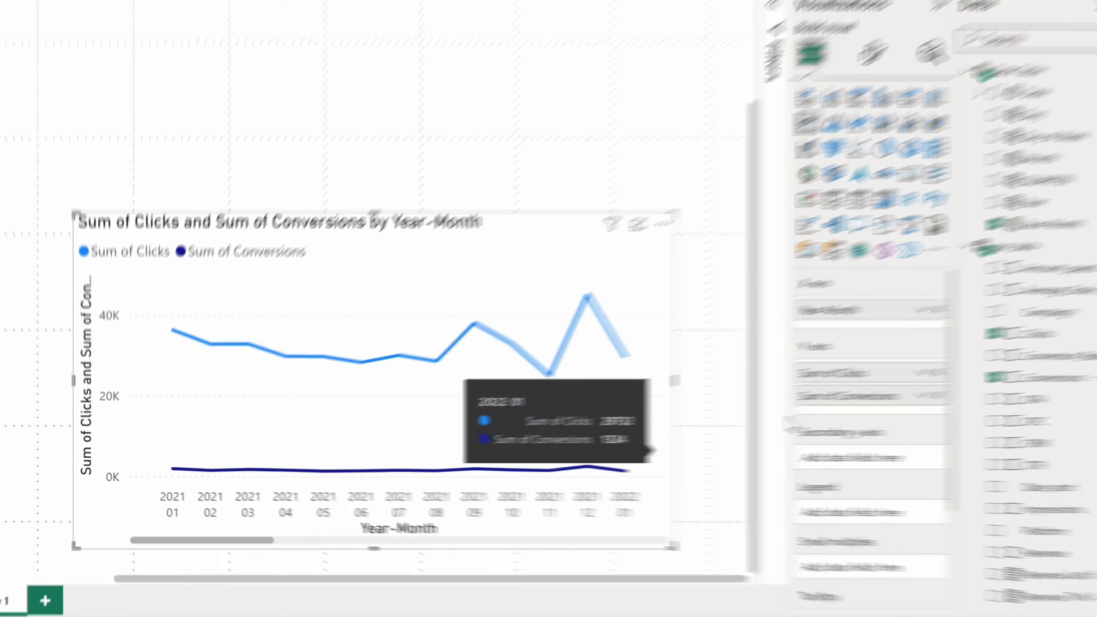
pyautogui.moveTo(829, 398); pyautogui.dragTo(828, 455)
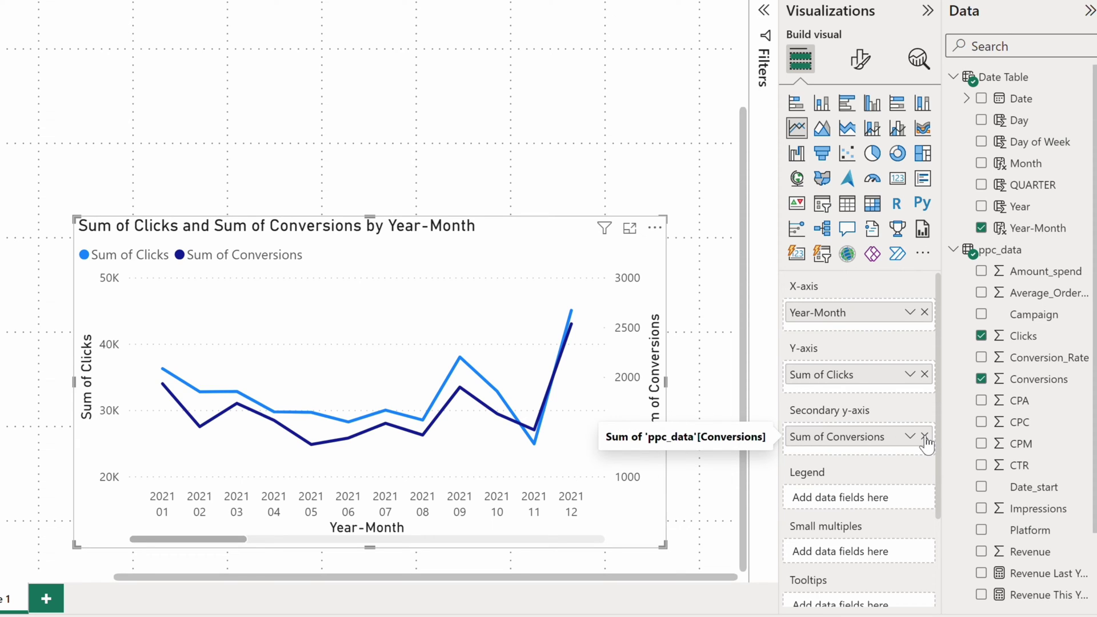
pyautogui.click(923, 437)
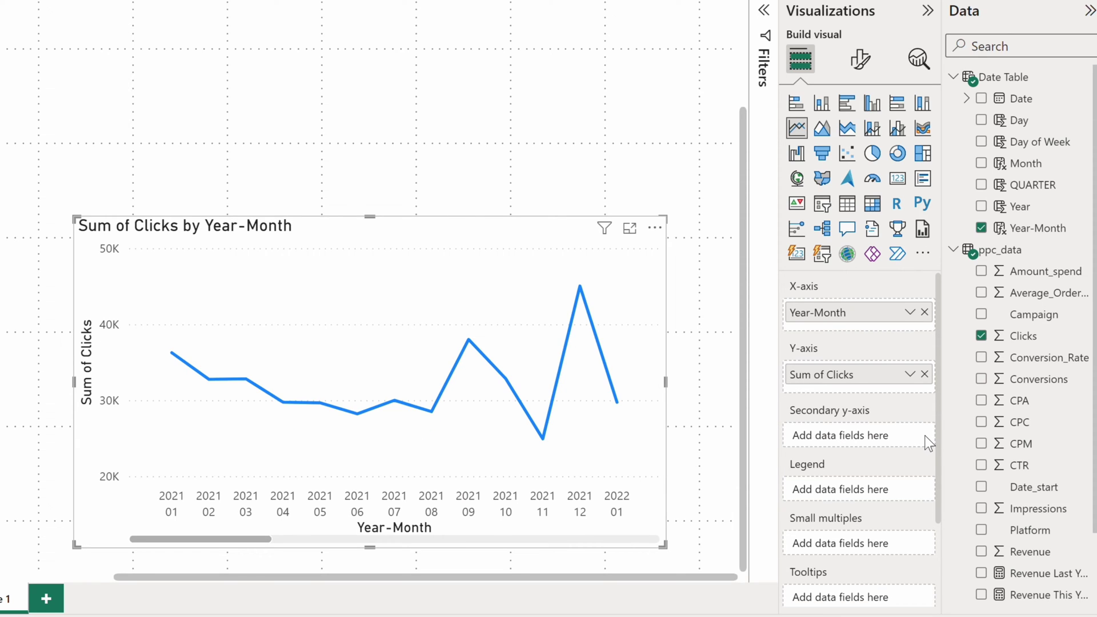
# Step: Replace Year-Month with Date_start on the x-axis and filter Date_start to the last 60 days
pyautogui.click(923, 312)
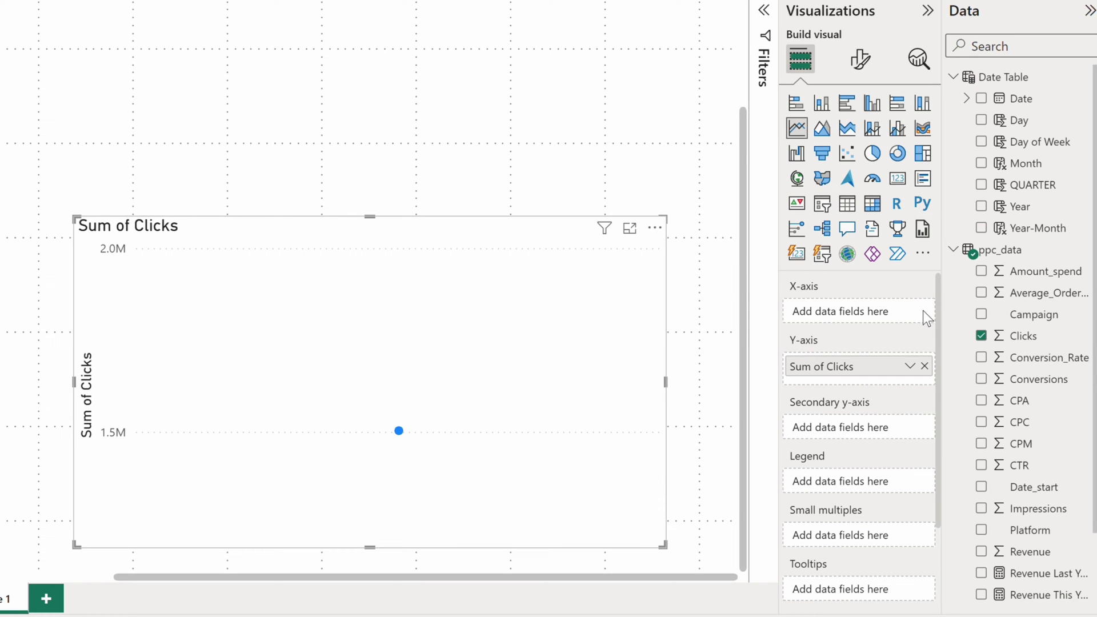
pyautogui.moveTo(1022, 487); pyautogui.dragTo(848, 323)
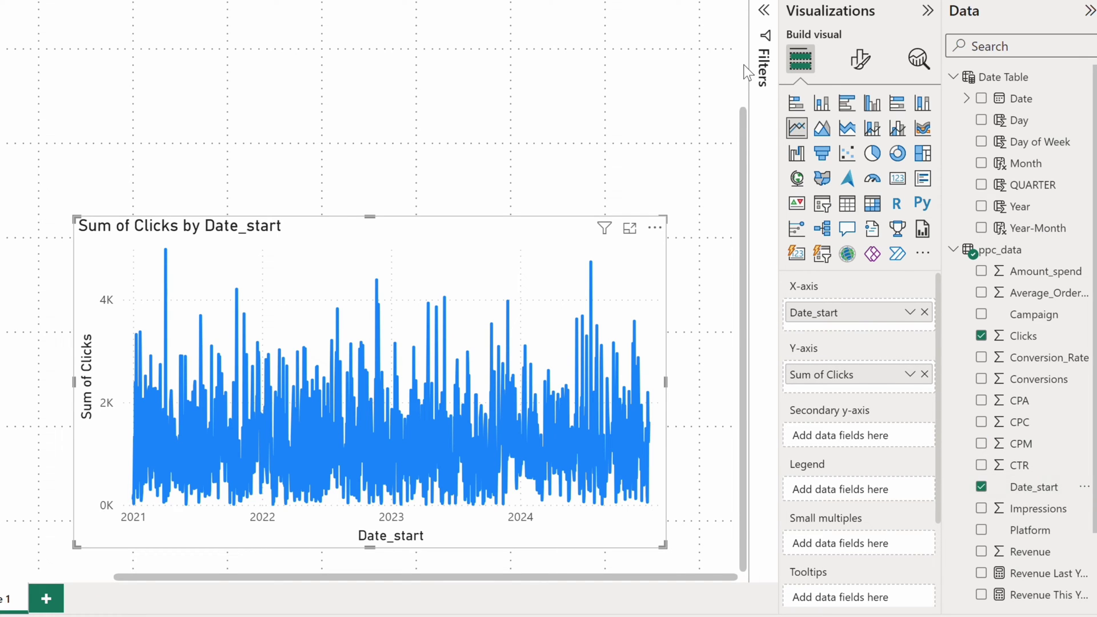
pyautogui.click(763, 57)
pyautogui.click(696, 133)
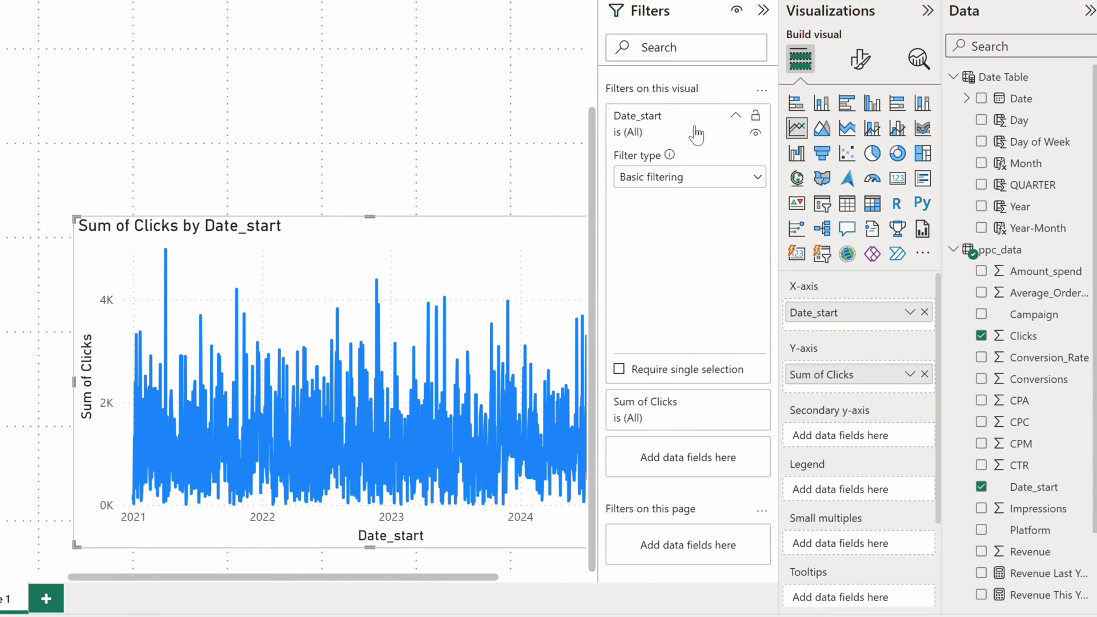
pyautogui.click(685, 174)
pyautogui.click(673, 246)
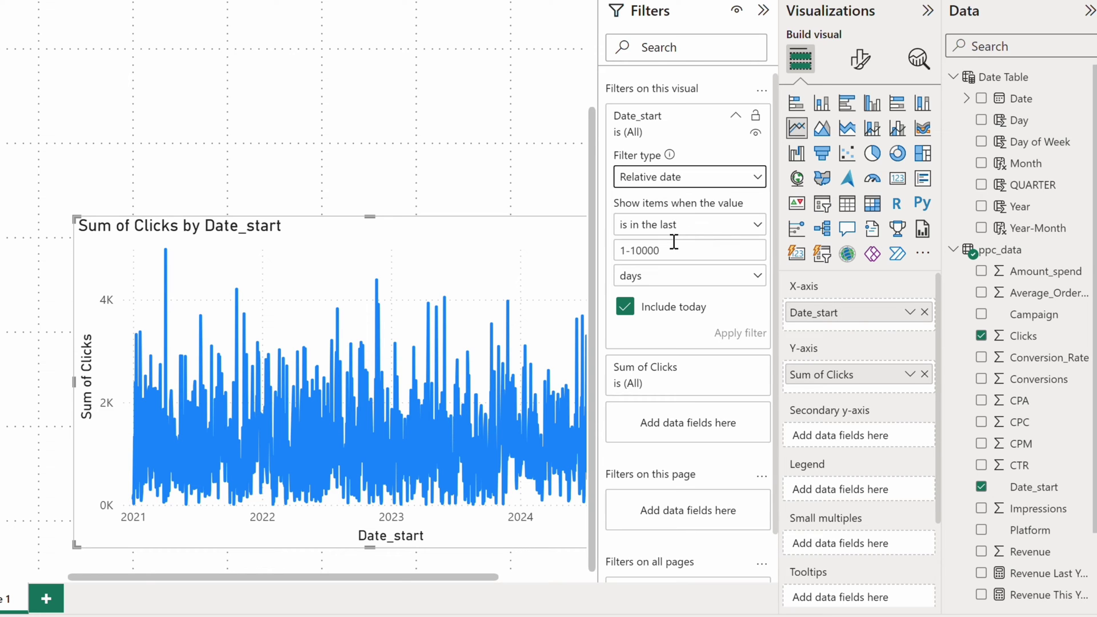
pyautogui.click(671, 251)
pyautogui.write('60')
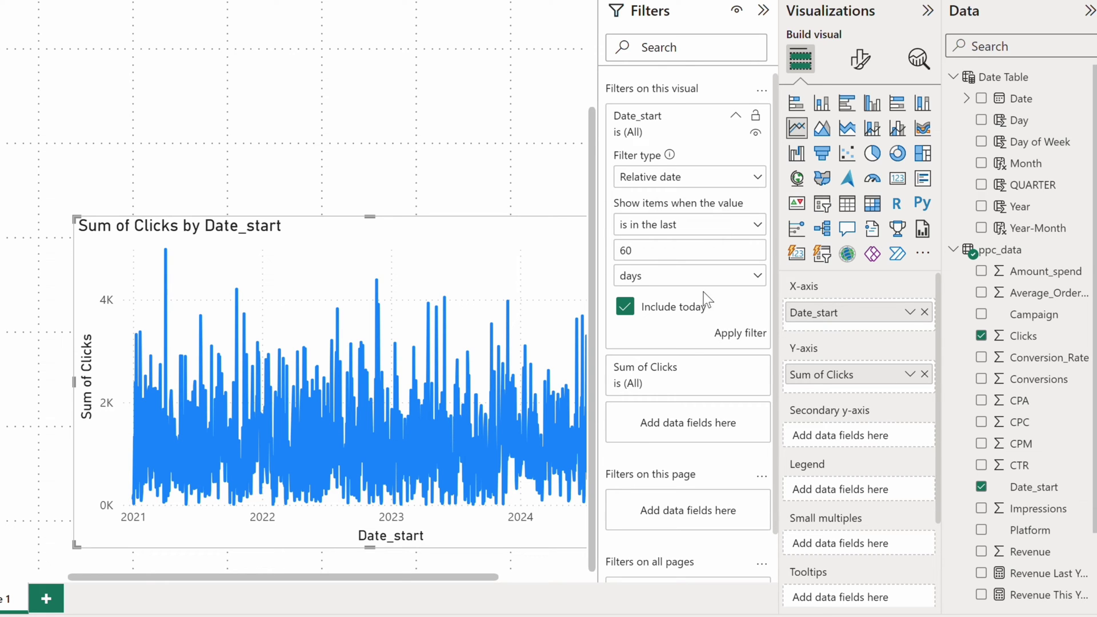
pyautogui.click(740, 333)
pyautogui.click(763, 11)
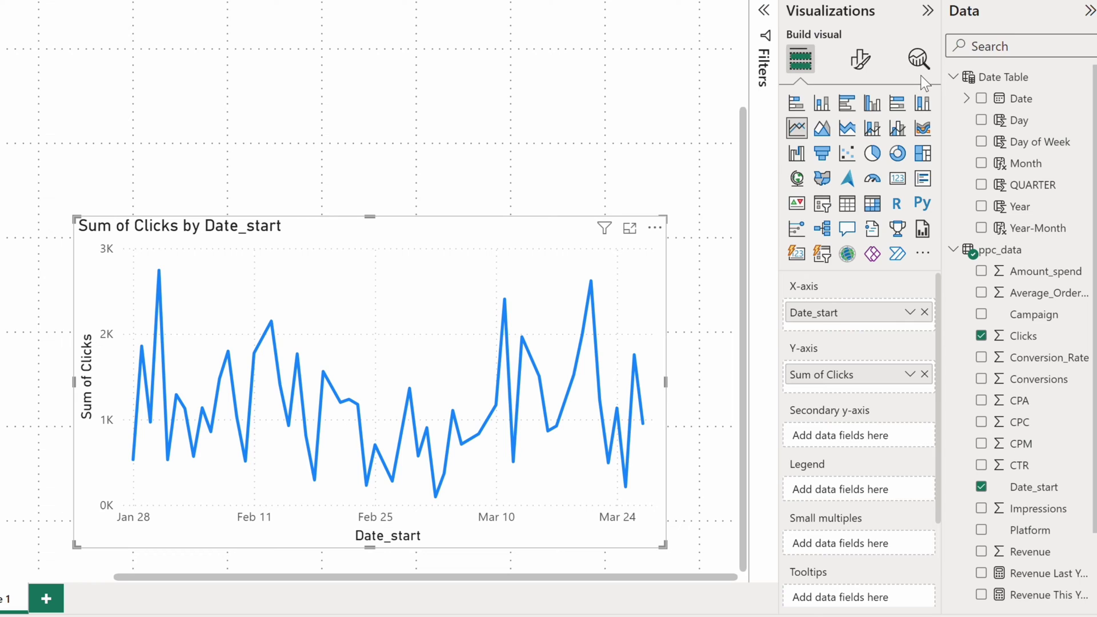
pyautogui.click(919, 61)
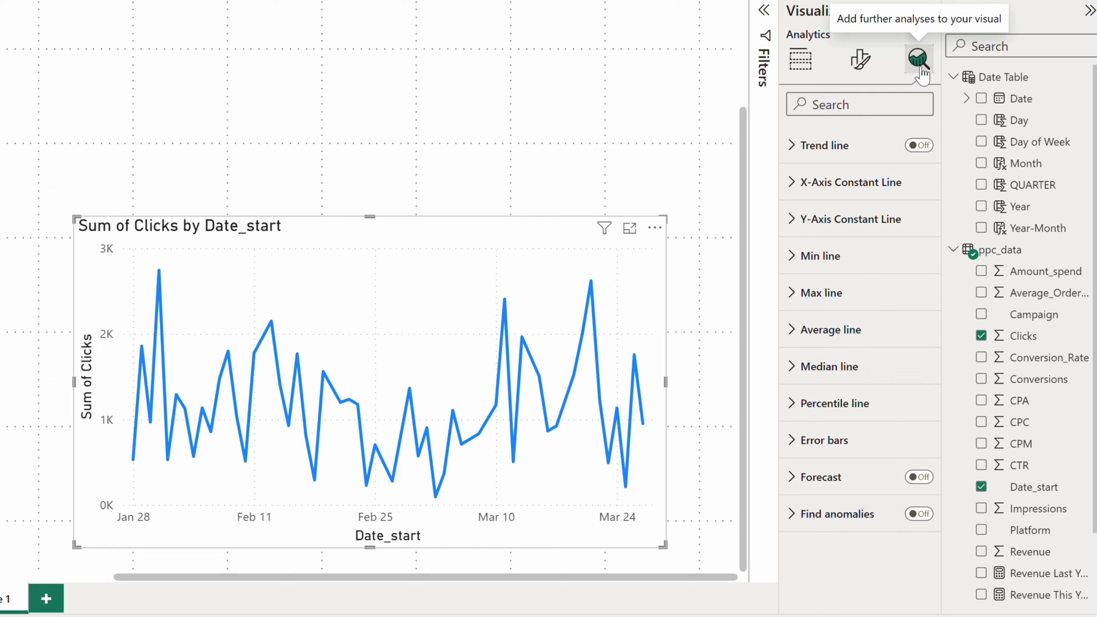
pyautogui.click(919, 477)
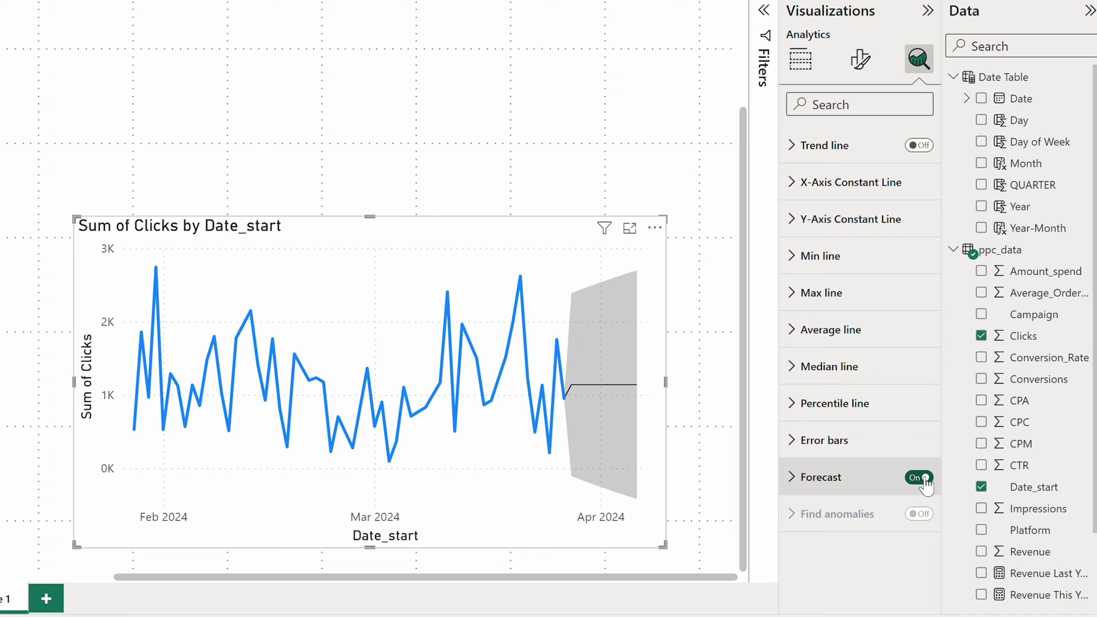
pyautogui.click(791, 477)
pyautogui.scroll(-4, 848, 504)
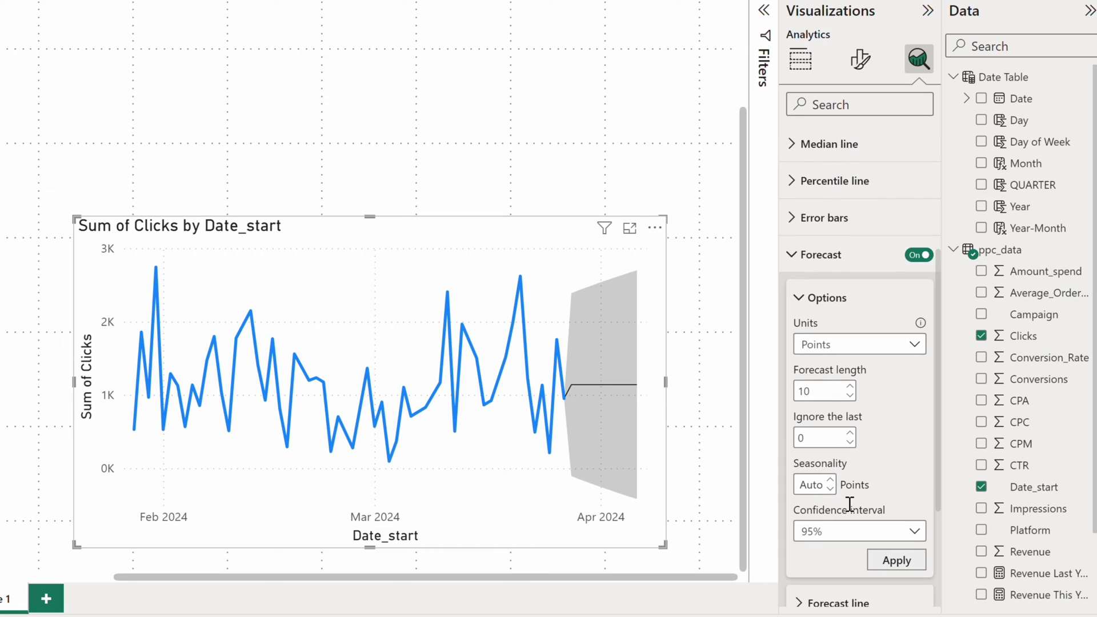
pyautogui.click(851, 384)
pyautogui.click(851, 385)
pyautogui.click(851, 385)
pyautogui.click(851, 385)
pyautogui.click(851, 386)
pyautogui.click(851, 386)
pyautogui.click(851, 385)
pyautogui.click(851, 386)
pyautogui.click(892, 530)
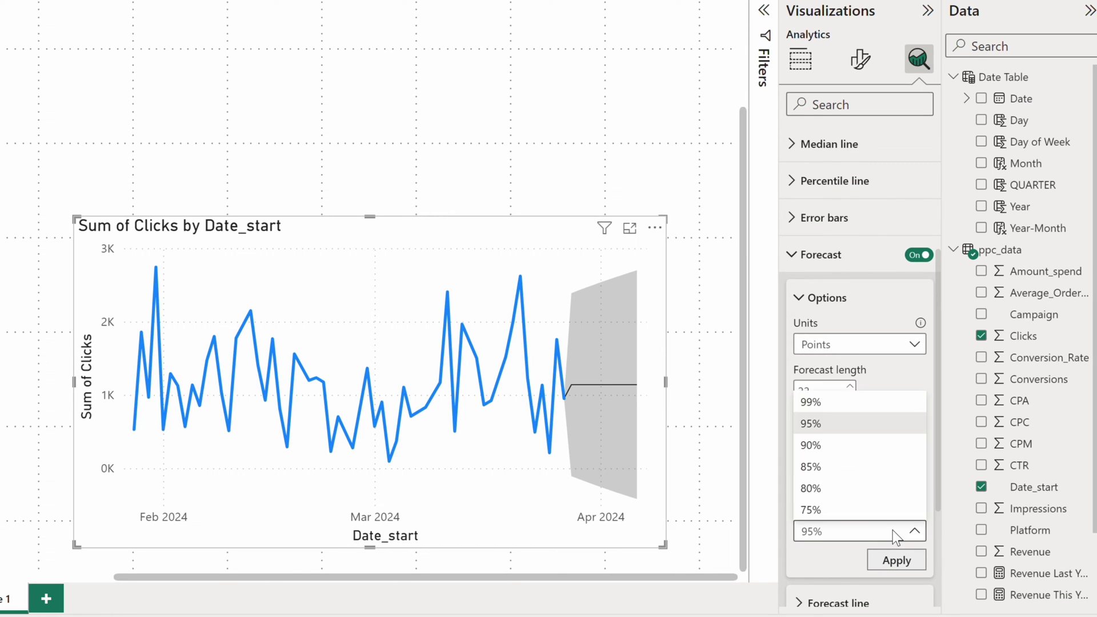
pyautogui.click(850, 451)
pyautogui.click(912, 563)
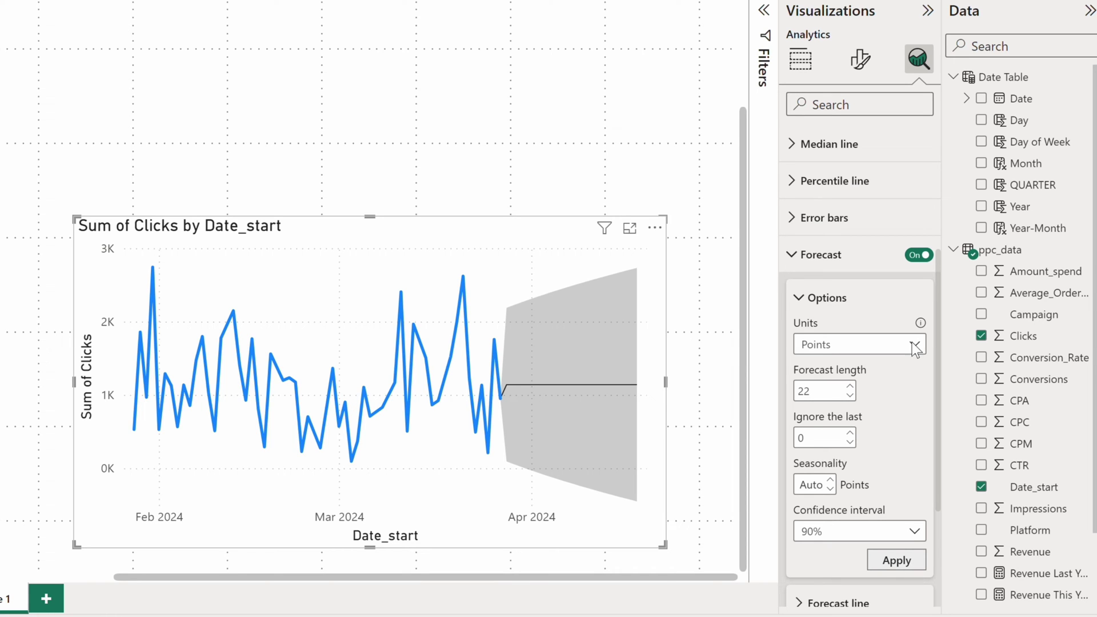
pyautogui.click(918, 254)
pyautogui.click(800, 59)
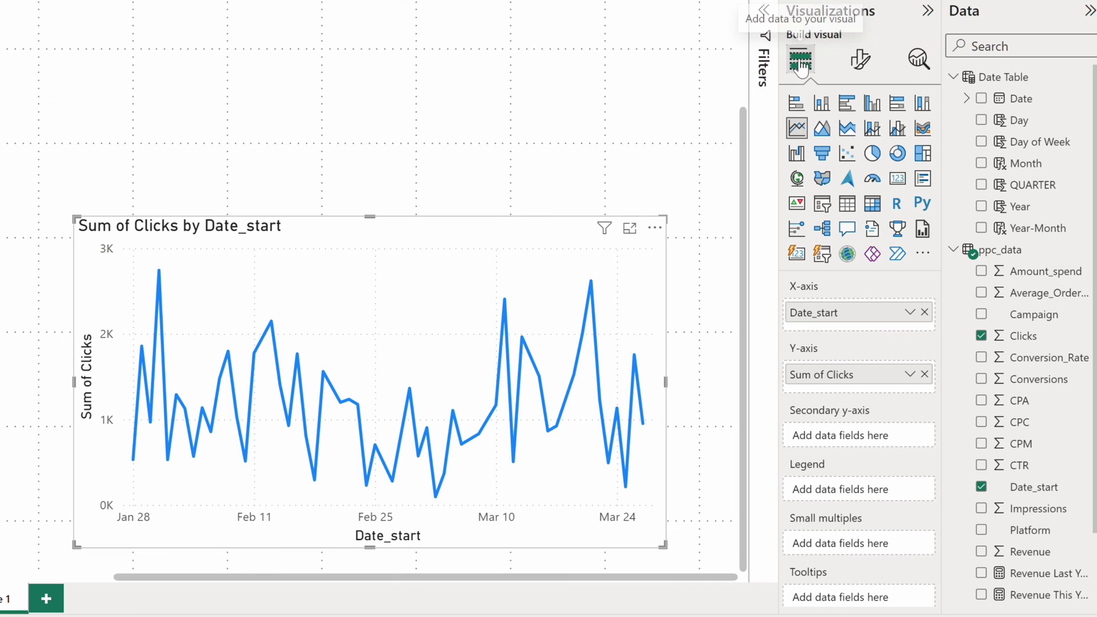
# Step: Make it a line and stacked column chart with Conversions and Average of CPC as lines
pyautogui.click(871, 128)
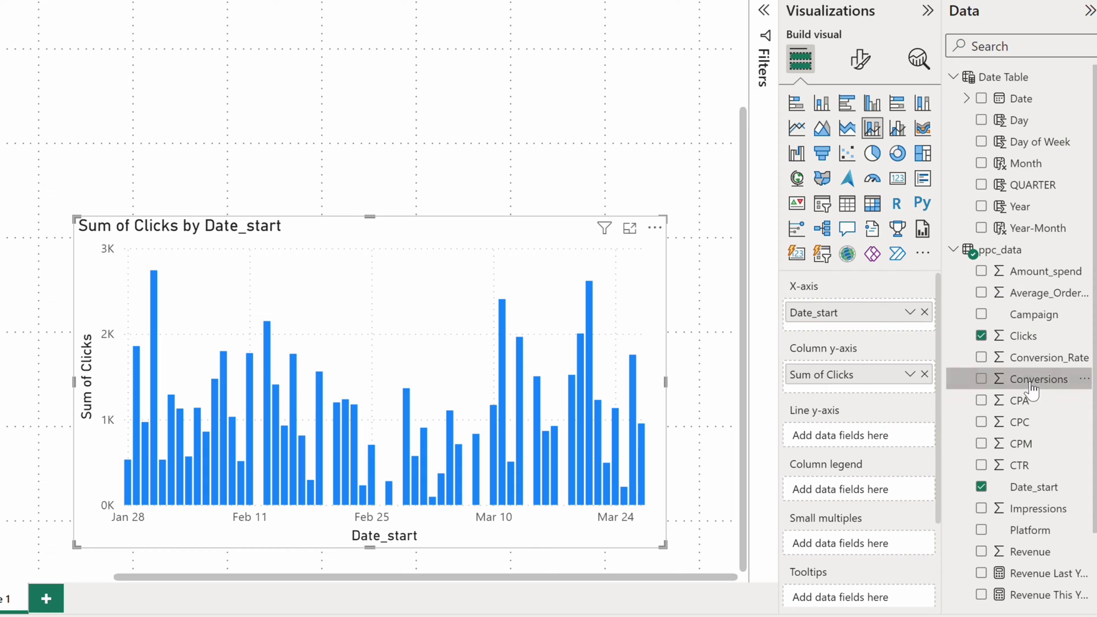
pyautogui.moveTo(1031, 386); pyautogui.dragTo(856, 442)
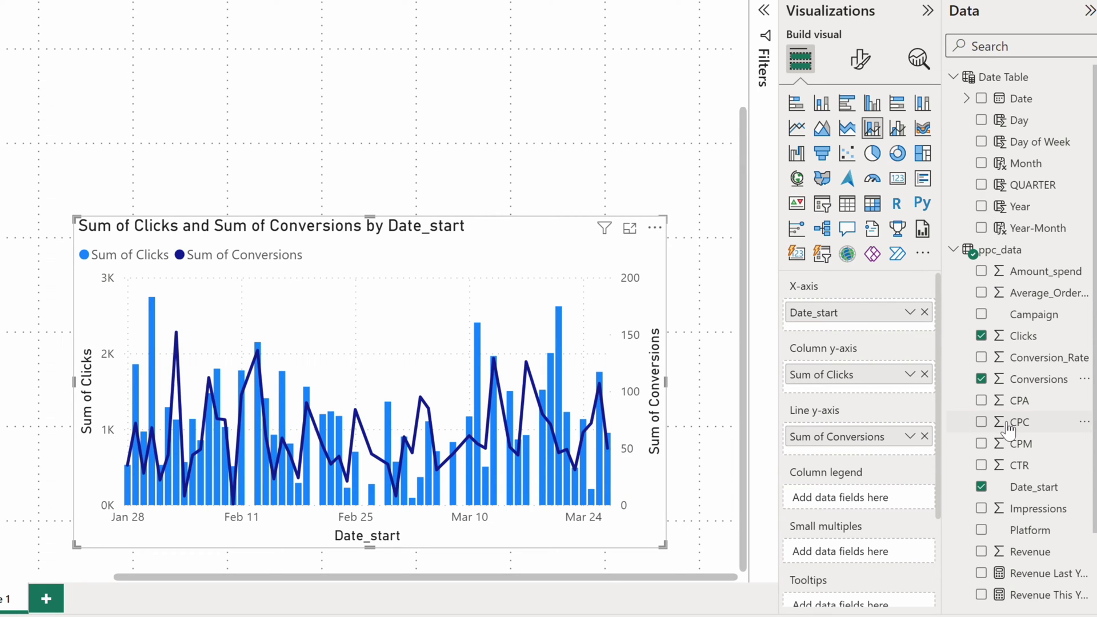
pyautogui.moveTo(1005, 422); pyautogui.dragTo(851, 450)
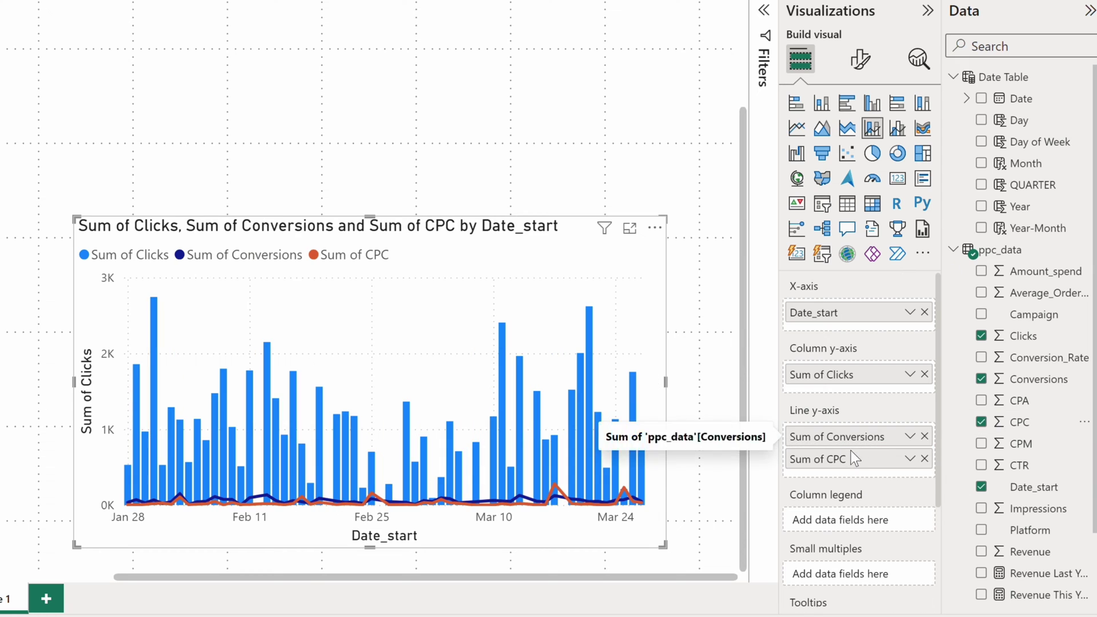
pyautogui.click(909, 459)
pyautogui.click(957, 266)
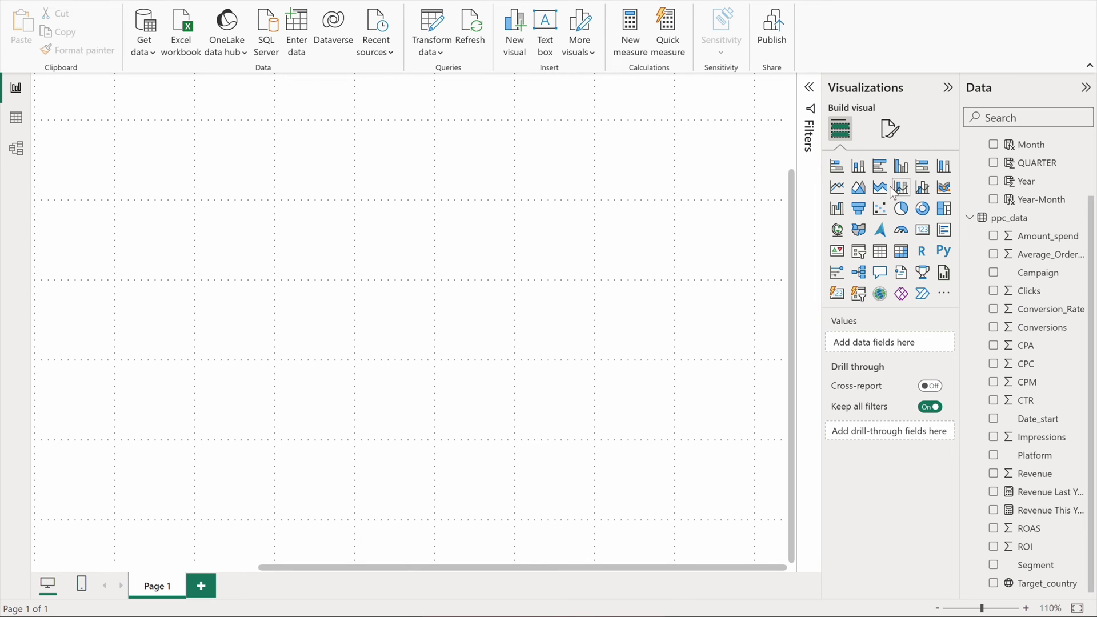
# Step: Add a centred area chart with Year-Month on the x-axis and Impressions on the y-axis
pyautogui.click(858, 187)
pyautogui.moveTo(84, 163); pyautogui.dragTo(696, 300)
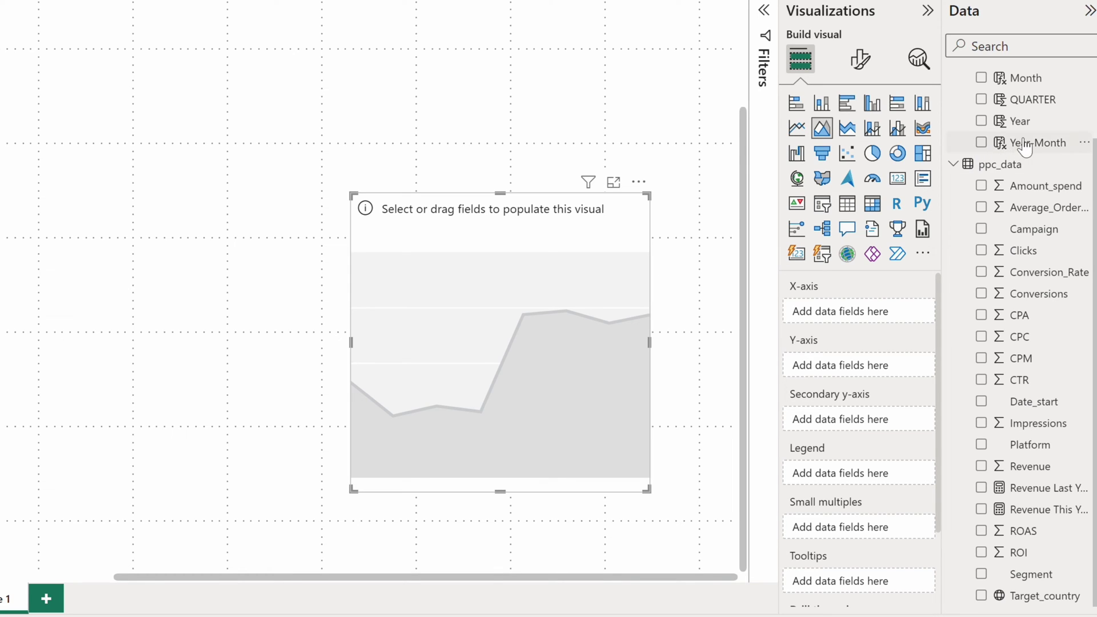
pyautogui.moveTo(1023, 143); pyautogui.dragTo(856, 314)
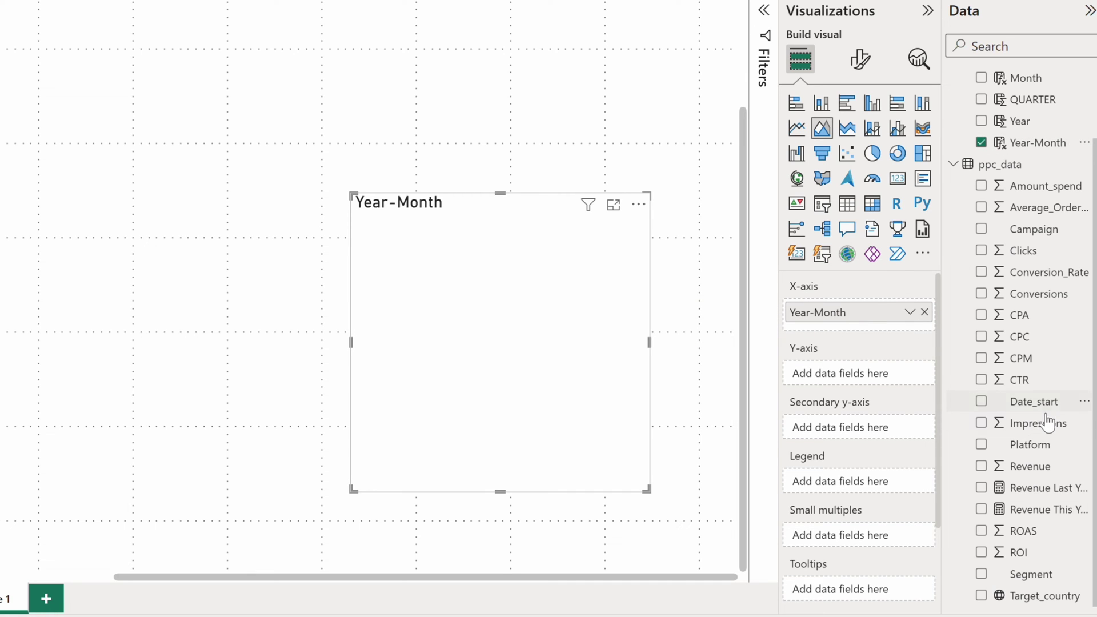
pyautogui.moveTo(1042, 424); pyautogui.dragTo(837, 378)
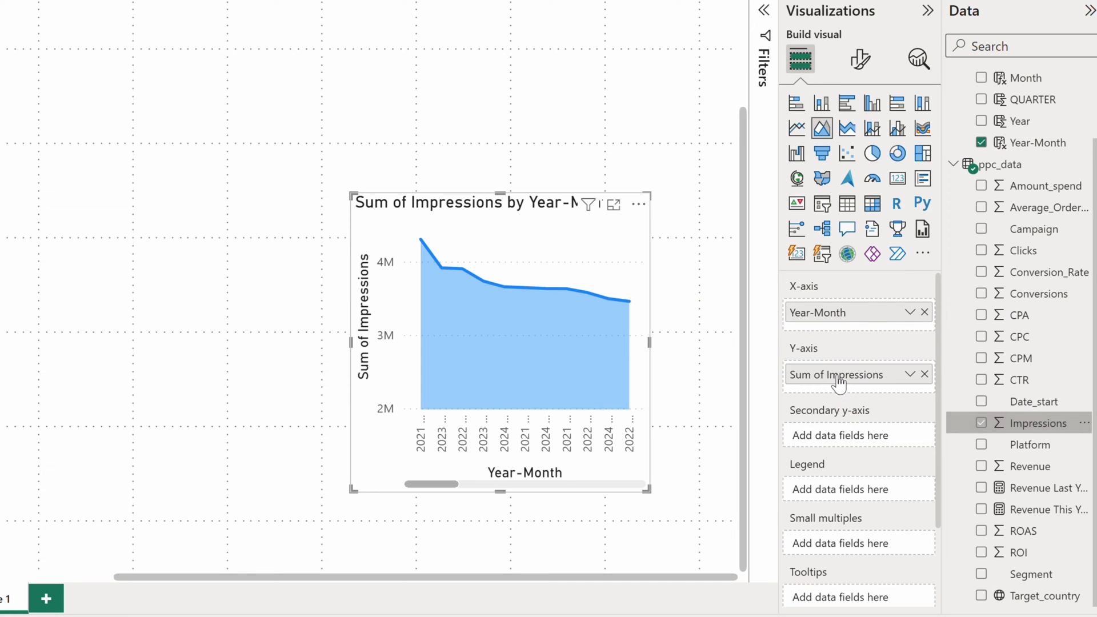
# Step: Sort the area chart by Year-Month in ascending order
pyautogui.click(635, 204)
pyautogui.moveTo(693, 317)
pyautogui.click(856, 312)
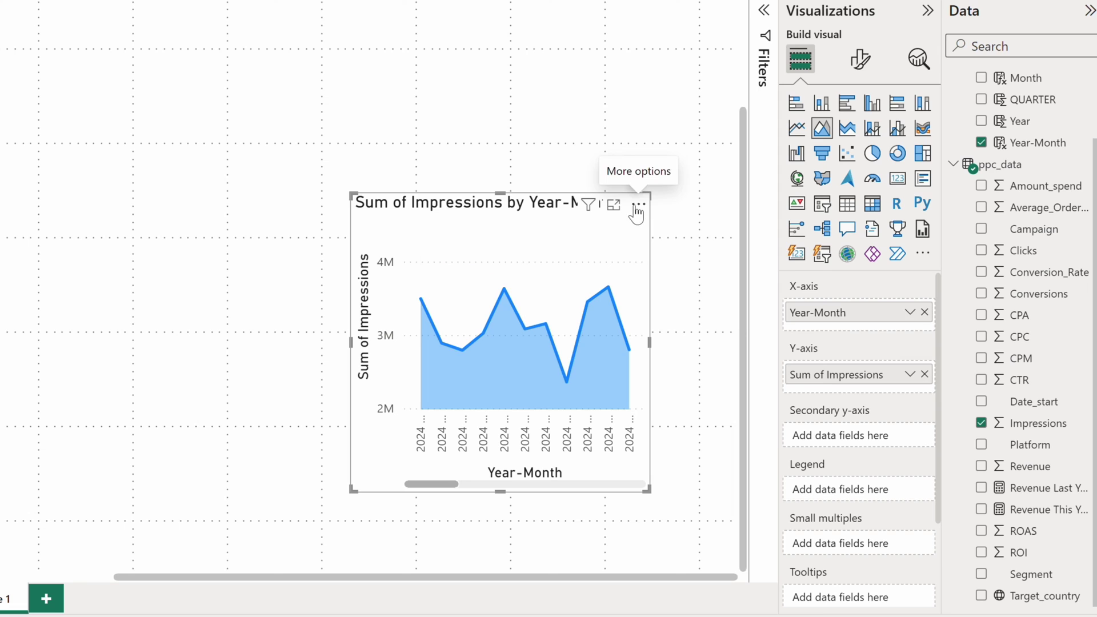
pyautogui.click(638, 204)
pyautogui.click(870, 378)
# Step: Widen the month categories from 29 to 37 px and enlarge the chart leftward
pyautogui.click(860, 59)
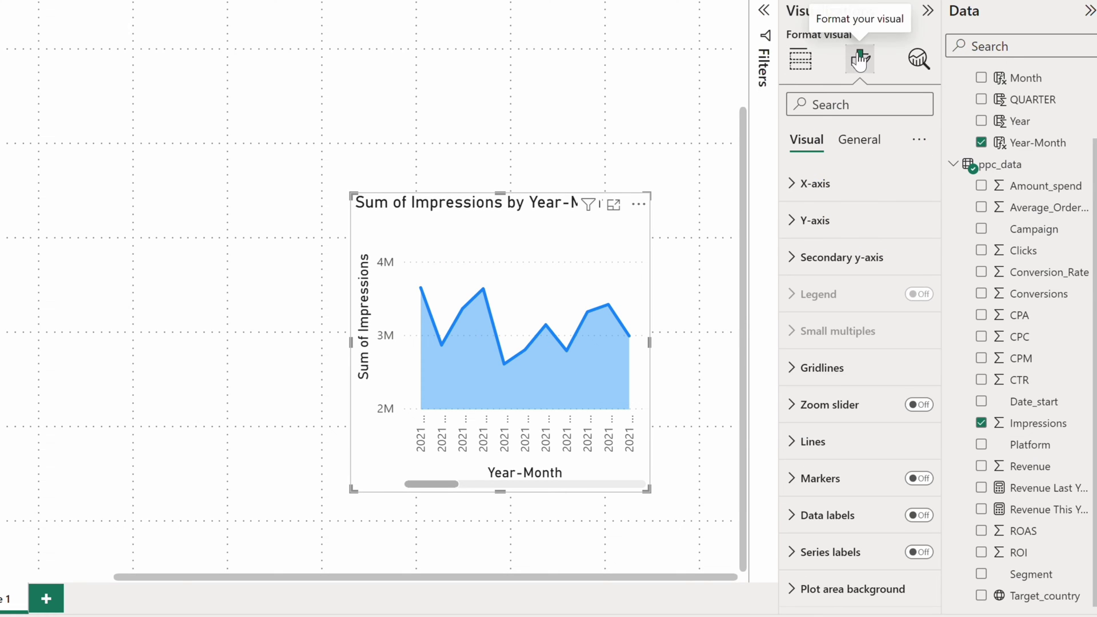
pyautogui.click(805, 183)
pyautogui.click(823, 517)
pyautogui.moveTo(856, 571); pyautogui.dragTo(860, 572)
pyautogui.click(800, 59)
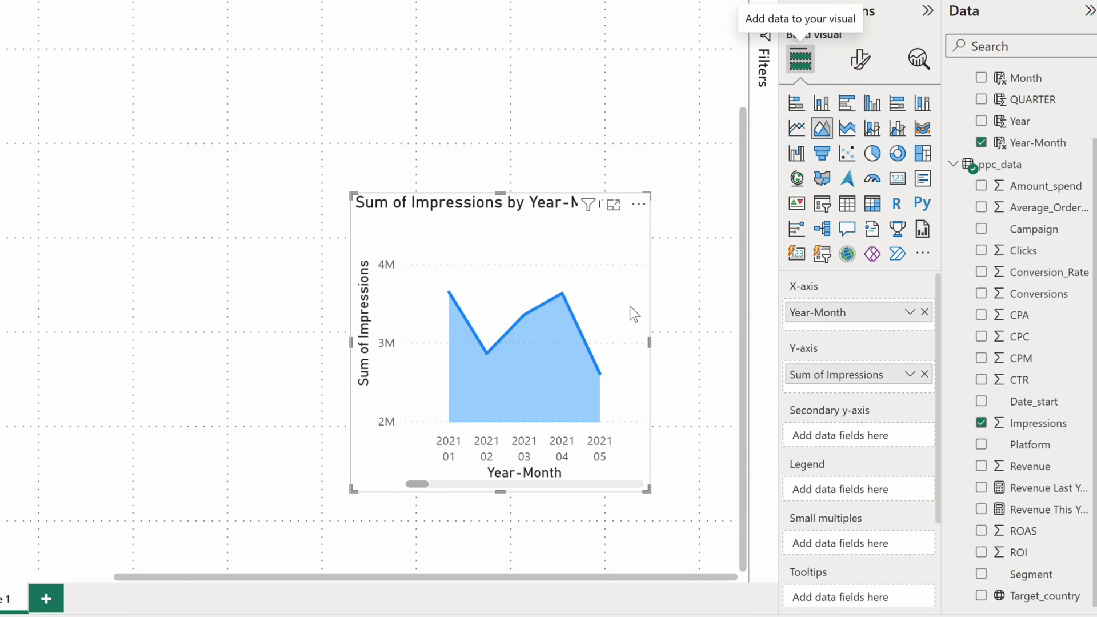
pyautogui.moveTo(353, 489); pyautogui.dragTo(126, 537)
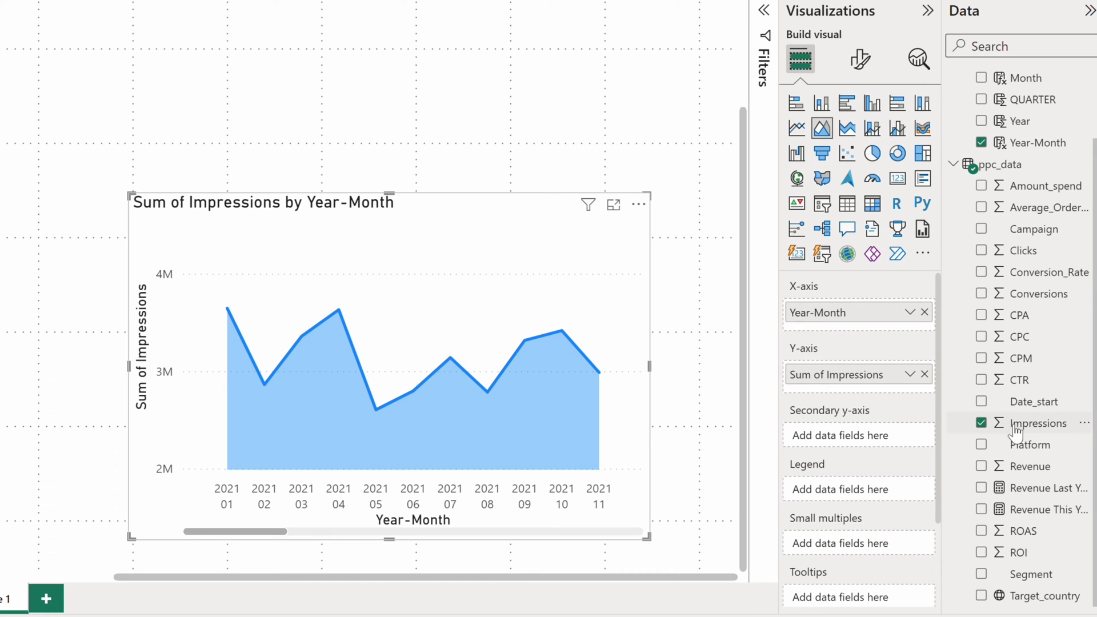
# Step: Add Platform to the Legend and switch the impressions chart to a stacked area chart
pyautogui.moveTo(1022, 448); pyautogui.dragTo(832, 492)
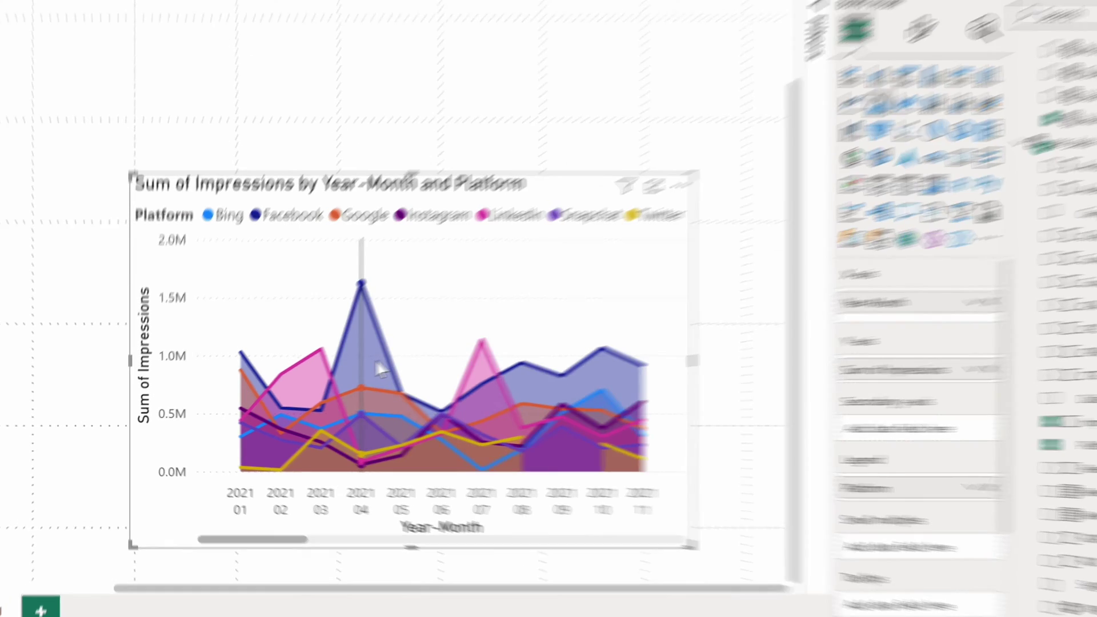
pyautogui.moveTo(356, 363)
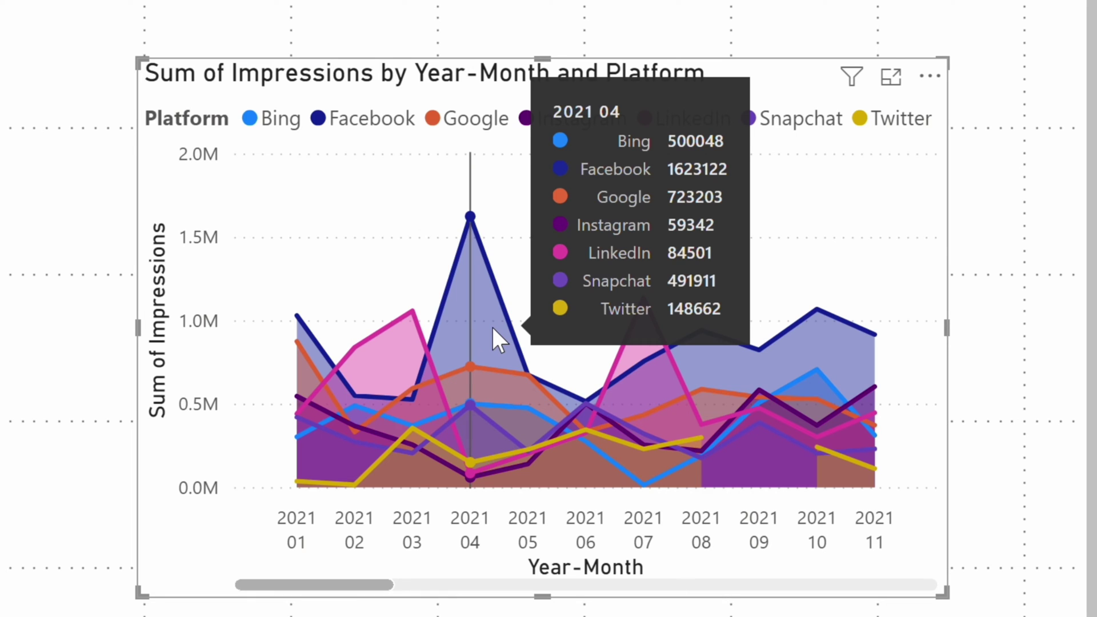
pyautogui.moveTo(394, 338)
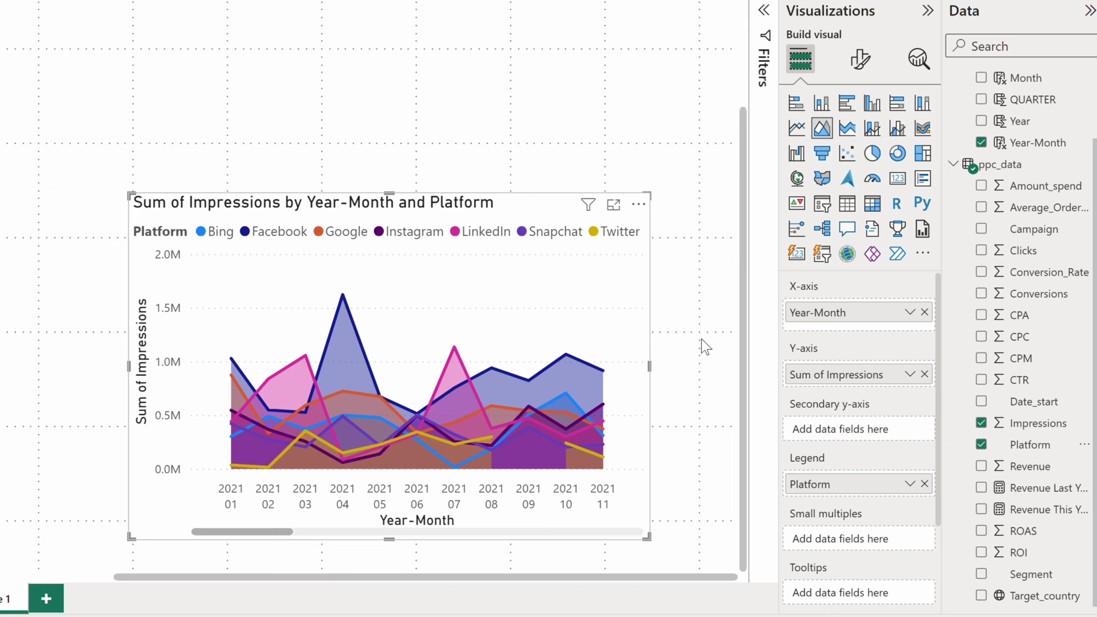
pyautogui.click(855, 131)
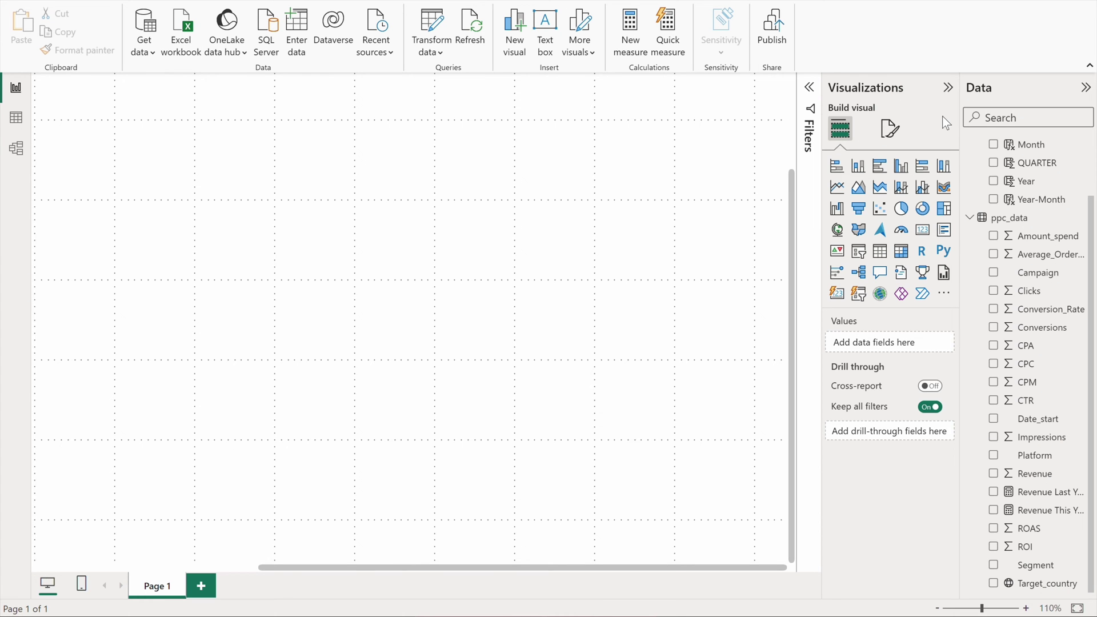
# Step: Add an enlarged waterfall chart with Year as category, Segment as breakdown, and ROI as values
pyautogui.click(836, 208)
pyautogui.moveTo(613, 170); pyautogui.dragTo(708, 263)
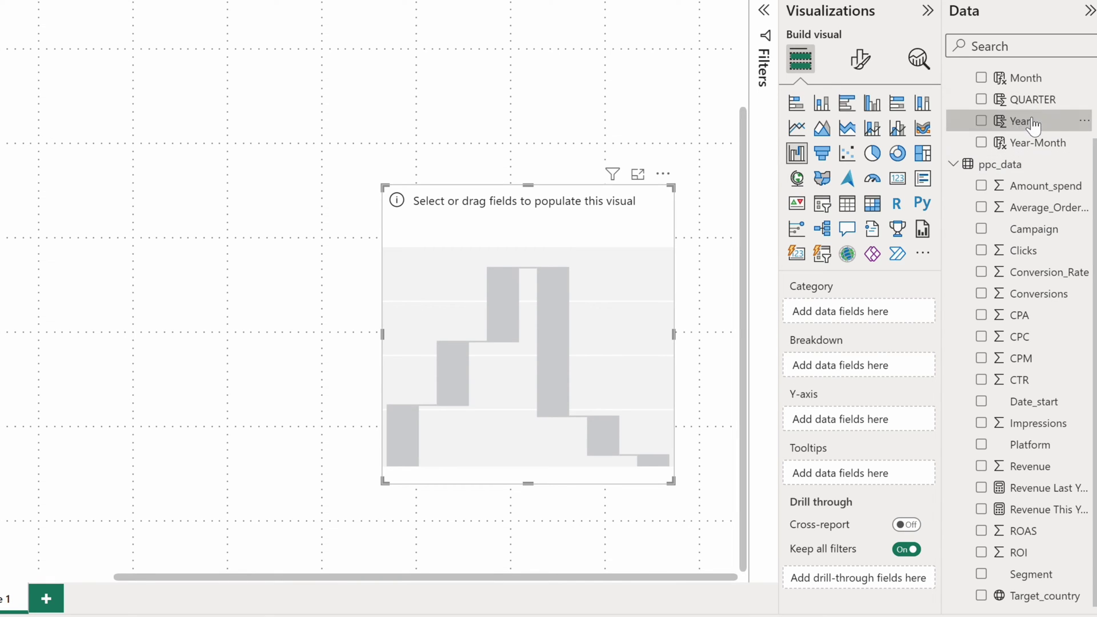
pyautogui.moveTo(1031, 121); pyautogui.dragTo(857, 315)
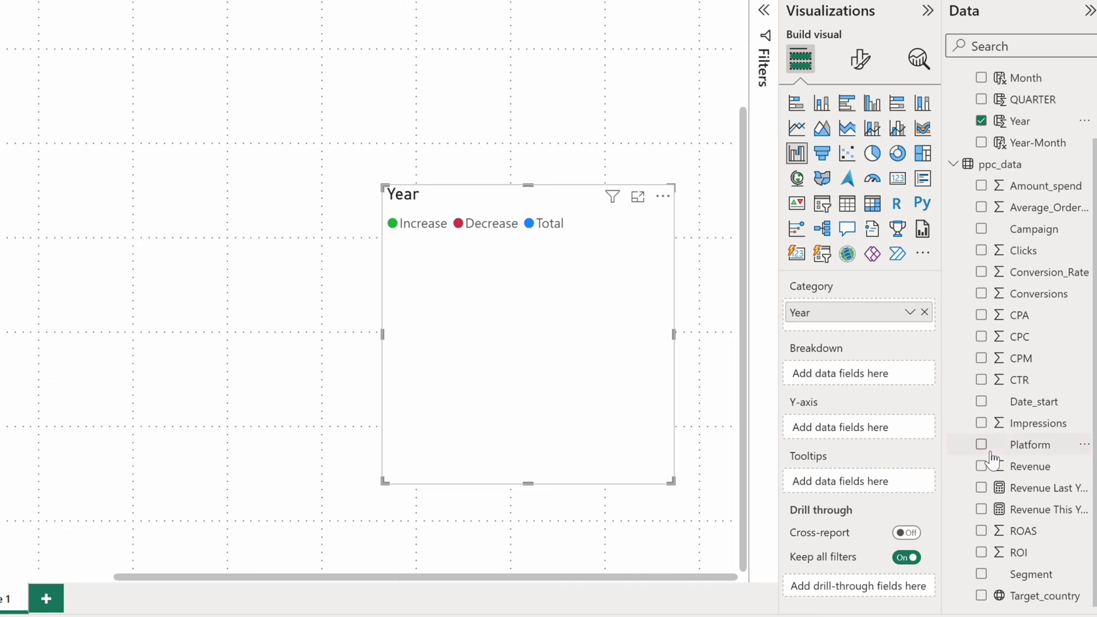
pyautogui.moveTo(1037, 582); pyautogui.dragTo(859, 377)
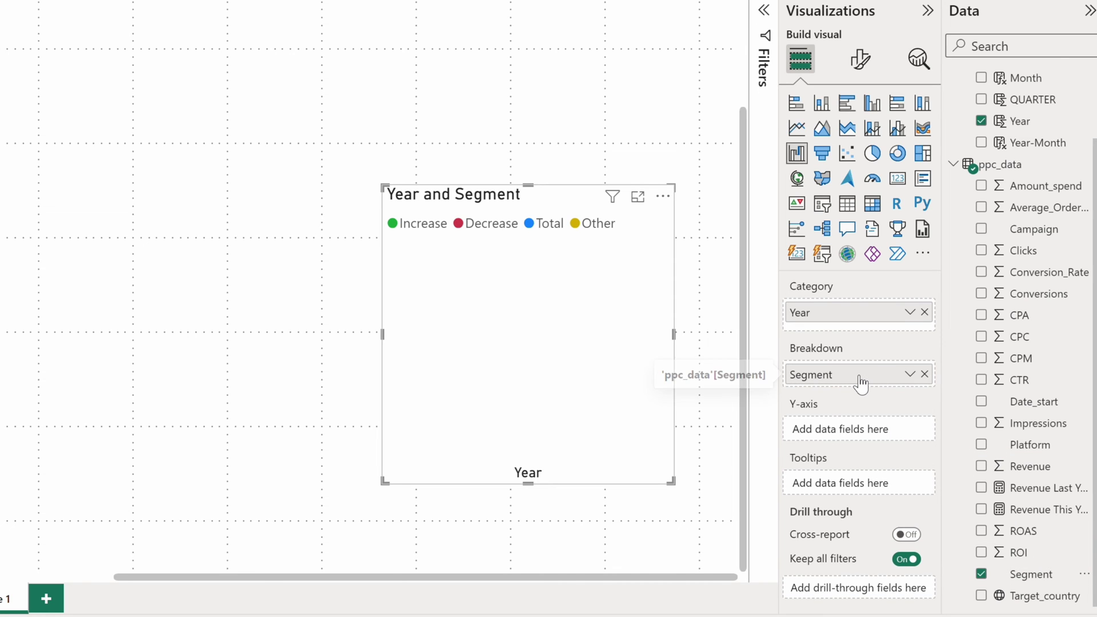
pyautogui.moveTo(1019, 552); pyautogui.dragTo(885, 427)
pyautogui.moveTo(382, 481); pyautogui.dragTo(108, 532)
# Step: Sort the waterfall by Year in ascending order, 2021 to 2024
pyautogui.click(662, 195)
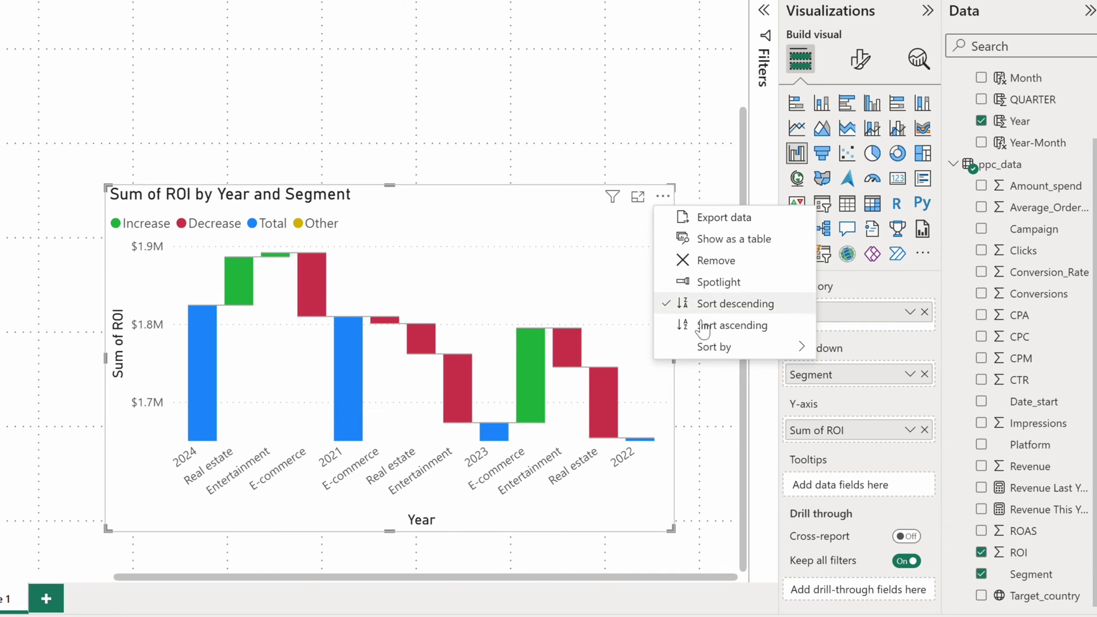
pyautogui.moveTo(743, 347)
pyautogui.click(869, 347)
pyautogui.click(662, 196)
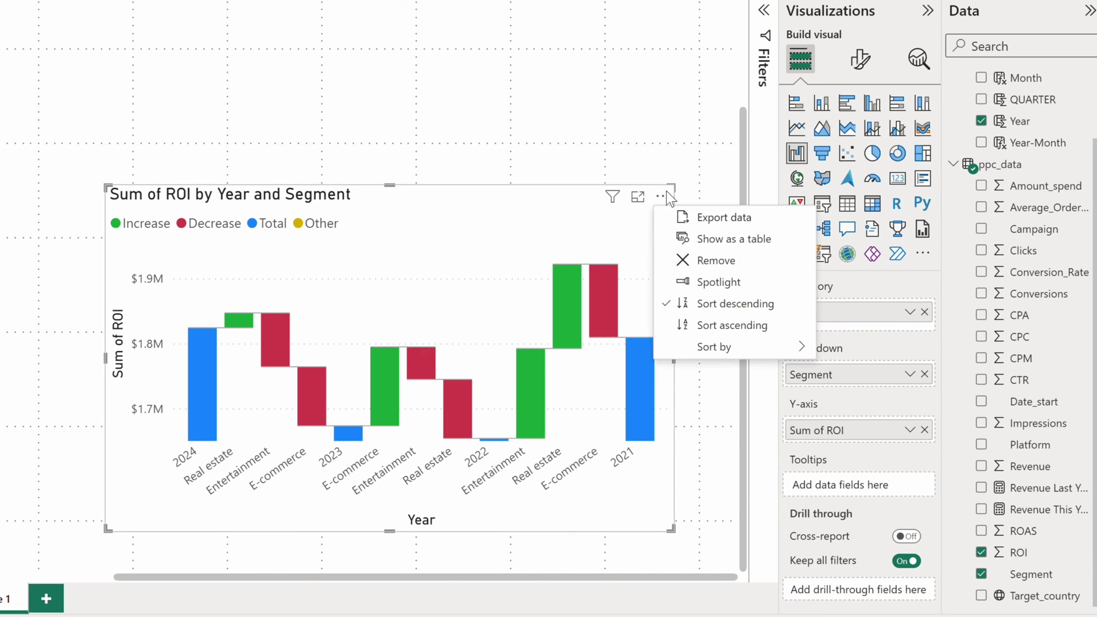
pyautogui.click(717, 324)
pyautogui.moveTo(637, 358)
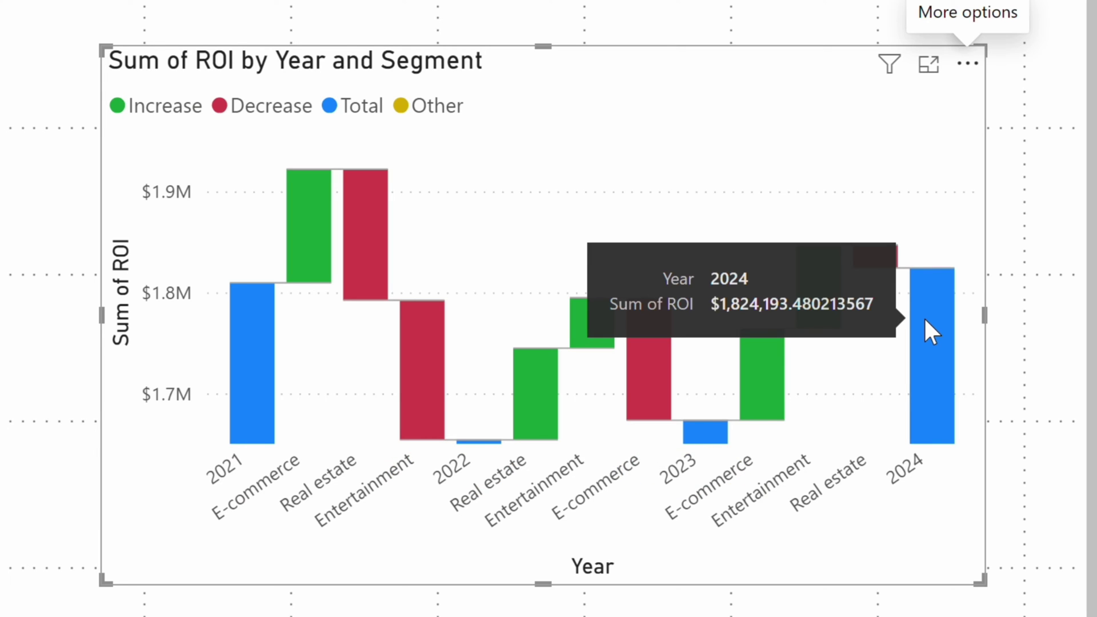
pyautogui.moveTo(874, 255)
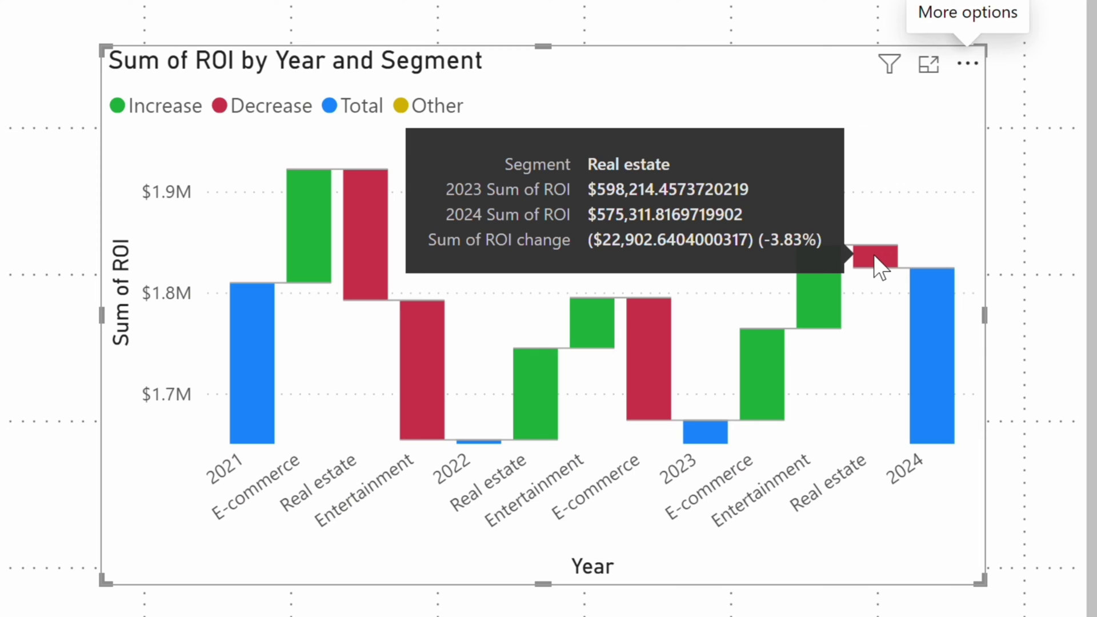
pyautogui.moveTo(748, 378)
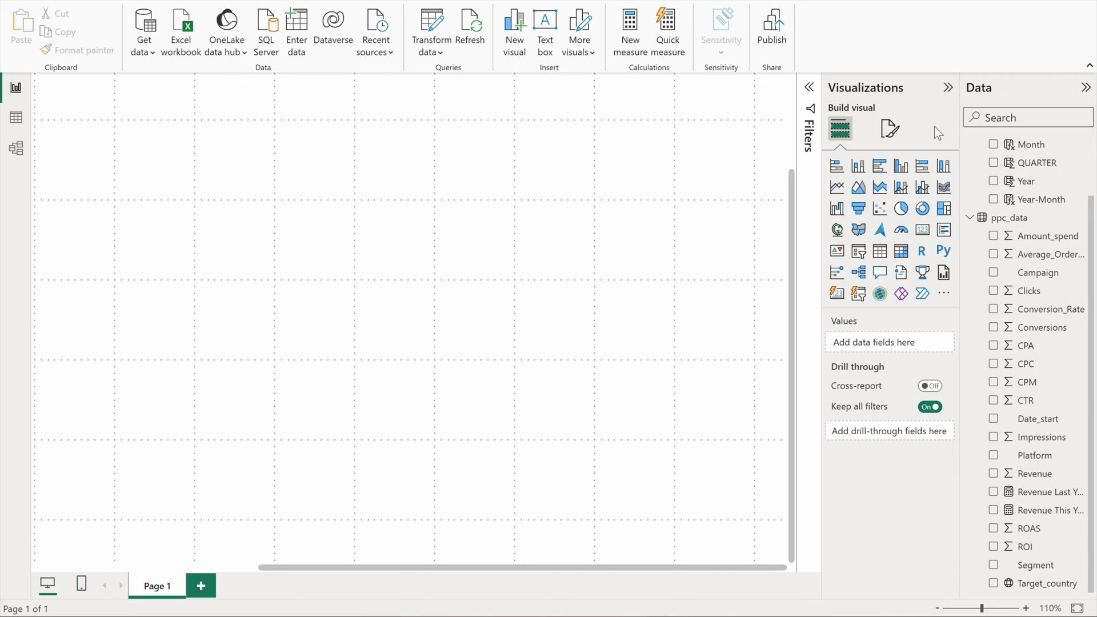
# Step: Add a centred funnel chart with Impressions, Clicks and Conversions
pyautogui.click(857, 208)
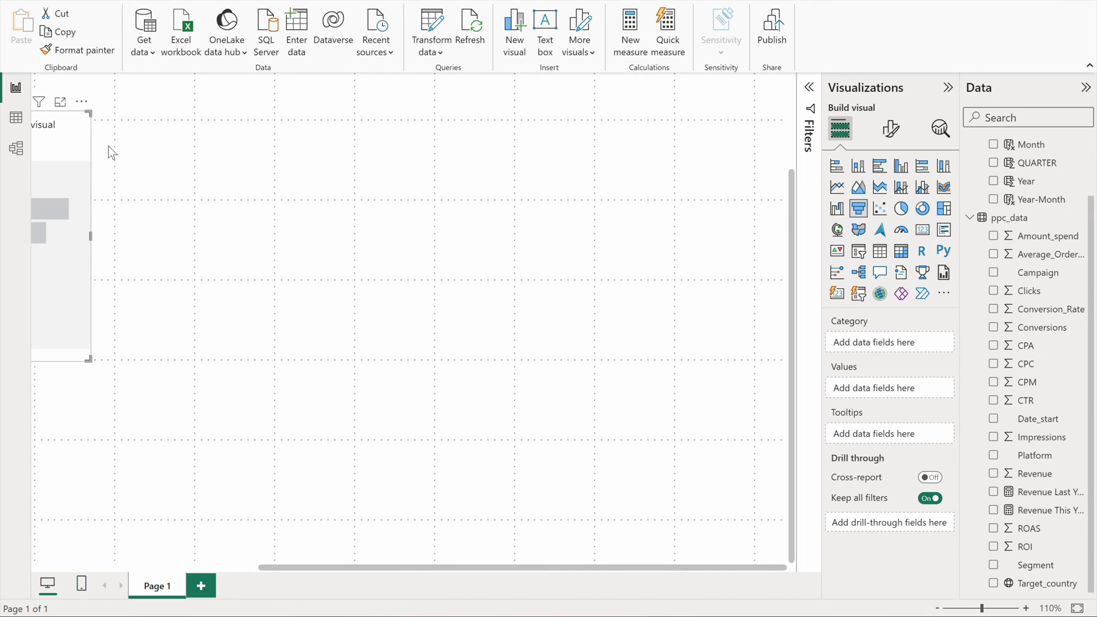
pyautogui.moveTo(72, 137); pyautogui.dragTo(727, 272)
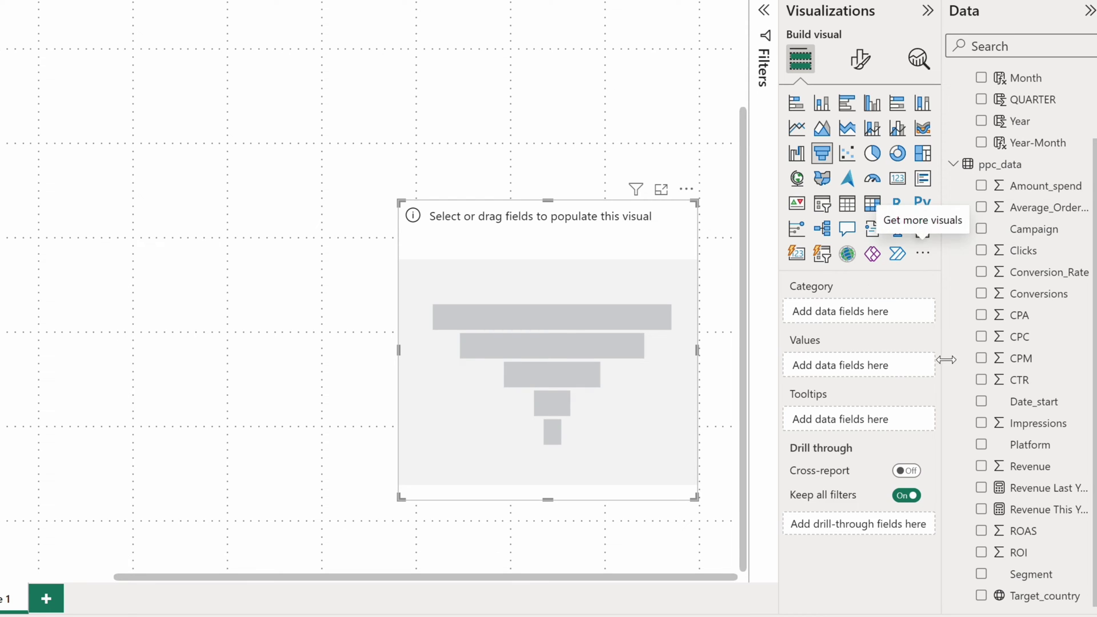
pyautogui.click(980, 423)
pyautogui.click(980, 250)
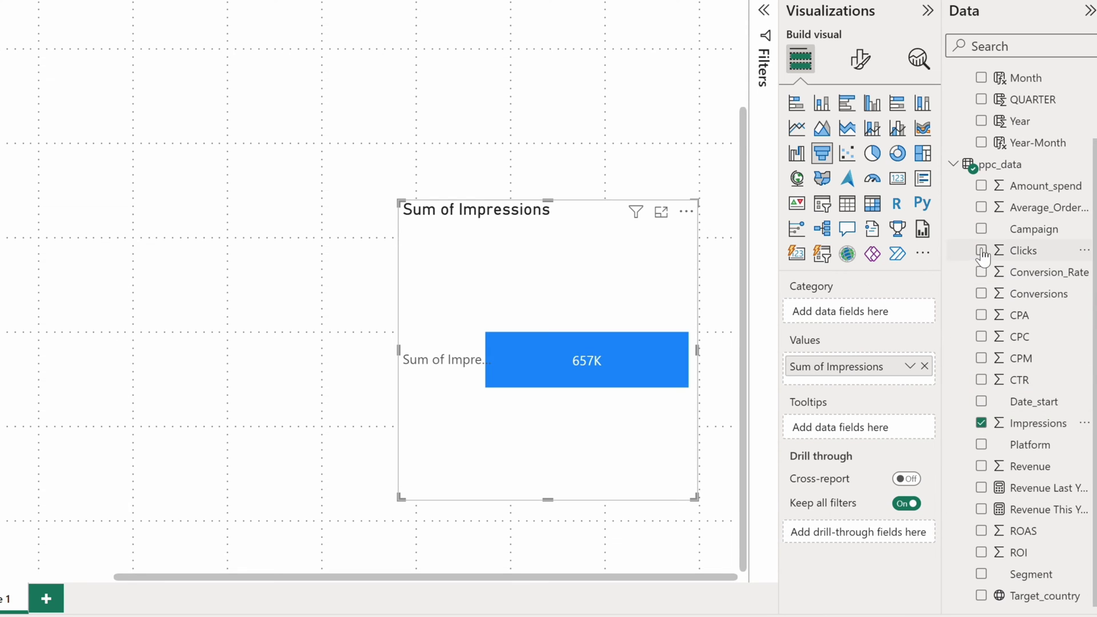
pyautogui.click(980, 294)
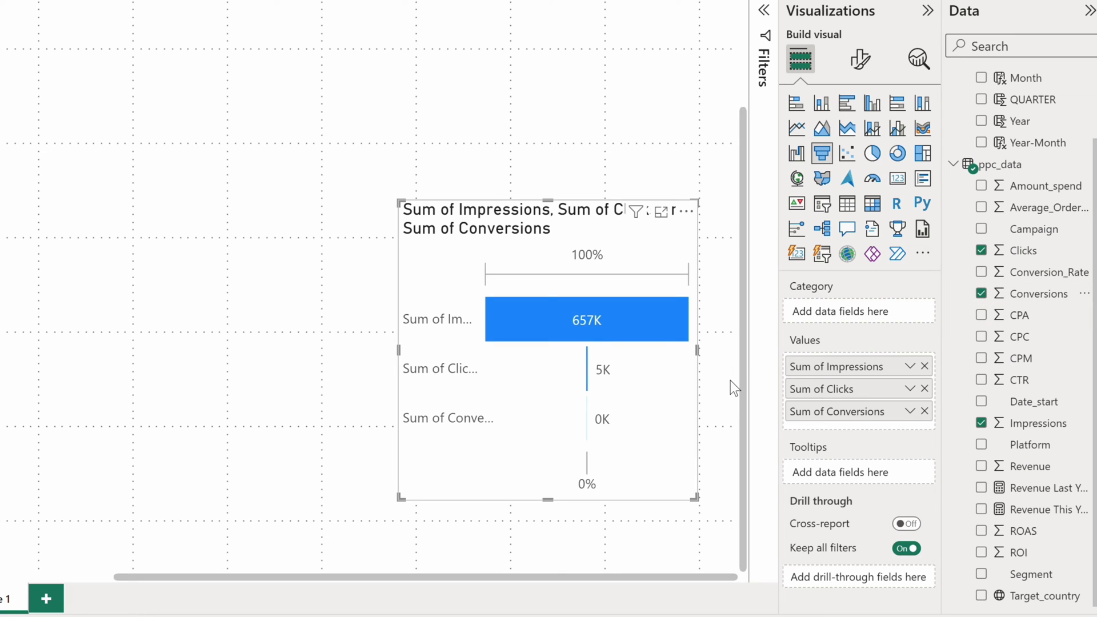
# Step: Rename the funnel values to Impressions, Clicks and Conversions, dropping the 'Sum of' prefix
pyautogui.doubleClick(811, 366)
pyautogui.click(825, 367)
pyautogui.press('BackSpace')
pyautogui.press('BackSpace')
pyautogui.press('BackSpace')
pyautogui.press('BackSpace')
pyautogui.press('BackSpace')
pyautogui.press('BackSpace')
pyautogui.press('BackSpace')
pyautogui.press('Return')
pyautogui.doubleClick(832, 393)
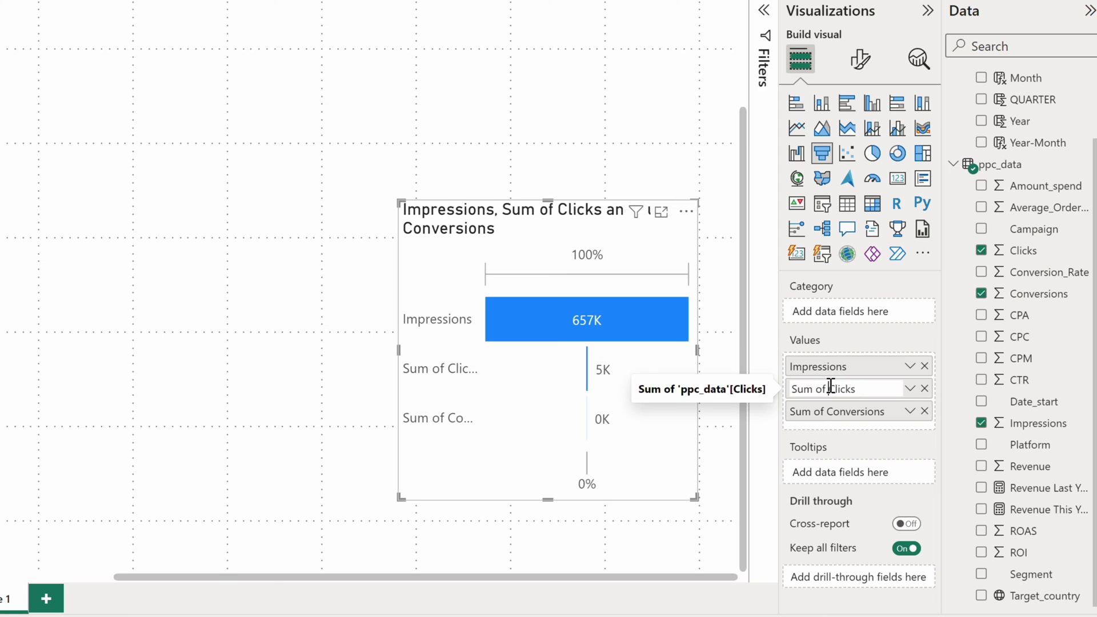
pyautogui.click(827, 388)
pyautogui.press('BackSpace')
pyautogui.press('BackSpace')
pyautogui.press('BackSpace')
pyautogui.press('BackSpace')
pyautogui.press('BackSpace')
pyautogui.press('BackSpace')
pyautogui.press('BackSpace')
pyautogui.press('Return')
pyautogui.doubleClick(828, 411)
pyautogui.keyDown('shift'); pyautogui.click(829, 412); pyautogui.keyUp('shift')
pyautogui.press('BackSpace')
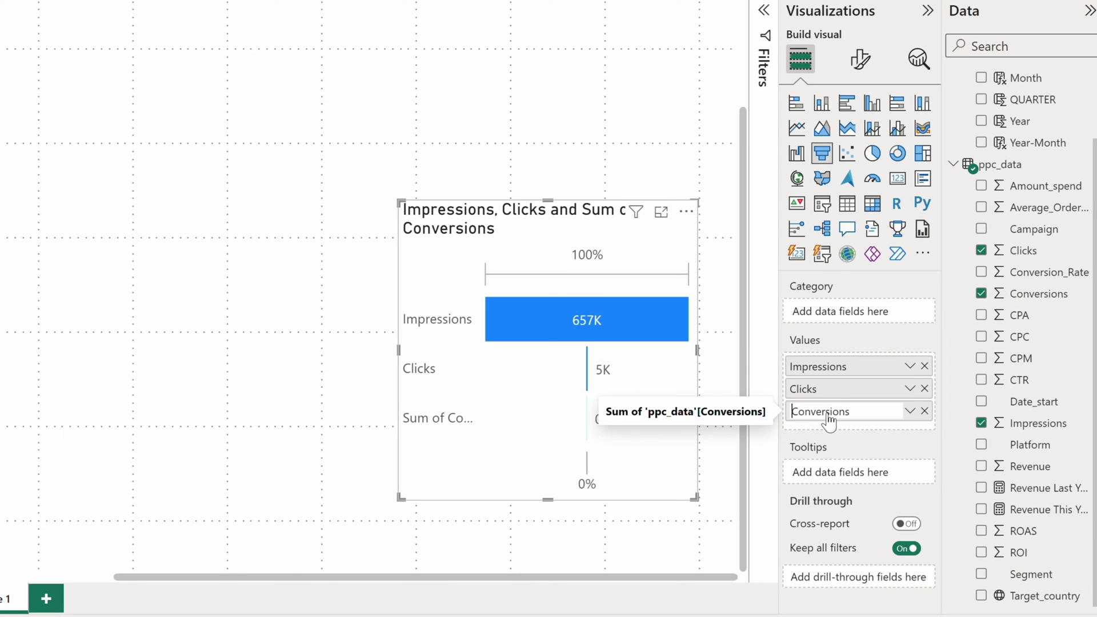
pyautogui.press('Return')
# Step: Set funnel data labels to display units None, showing data value and percent of previous
pyautogui.click(860, 58)
pyautogui.click(790, 222)
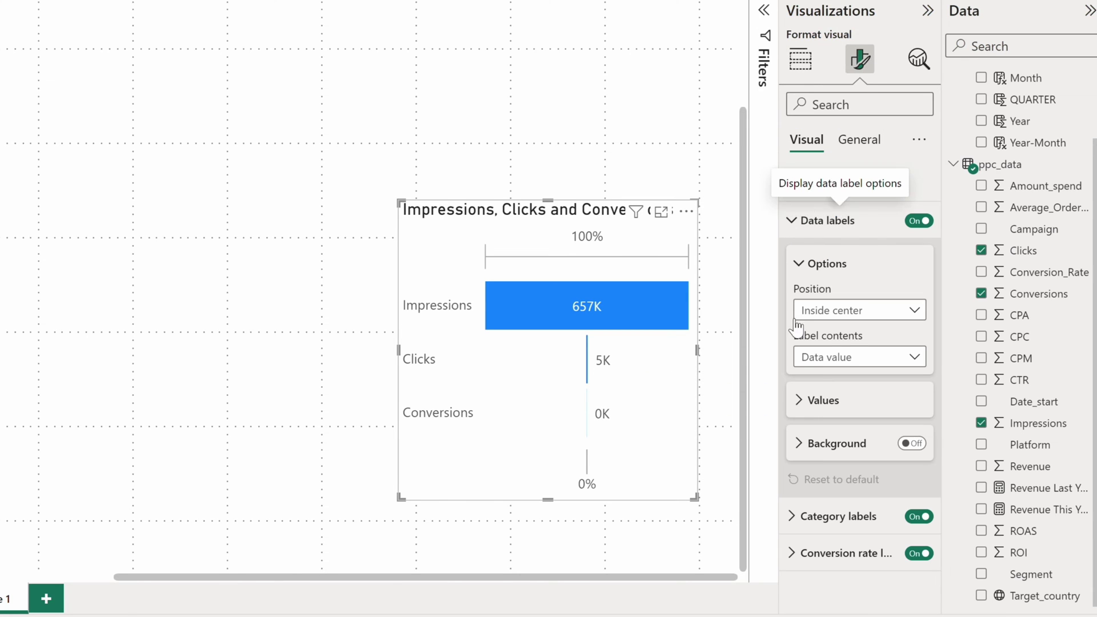
pyautogui.click(815, 399)
pyautogui.scroll(-3, 818, 400)
pyautogui.click(817, 393)
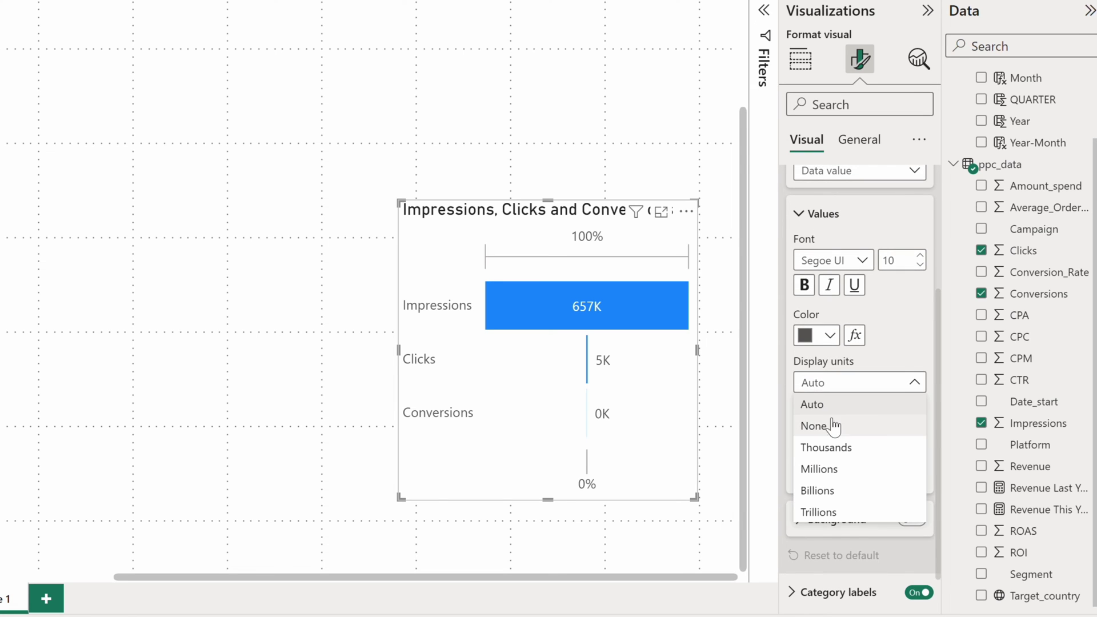
pyautogui.click(832, 421)
pyautogui.scroll(1, 832, 435)
pyautogui.click(863, 204)
pyautogui.click(868, 311)
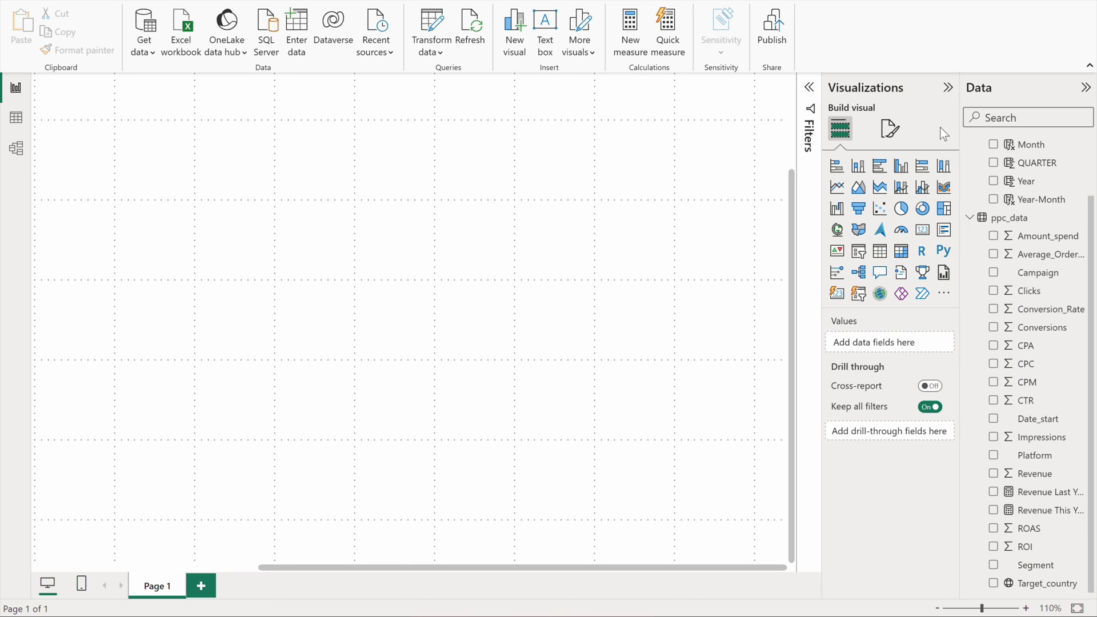
# Step: Add a scatter chart of Campaign values with Impressions on the X axis and CPM on the Y axis
pyautogui.click(879, 208)
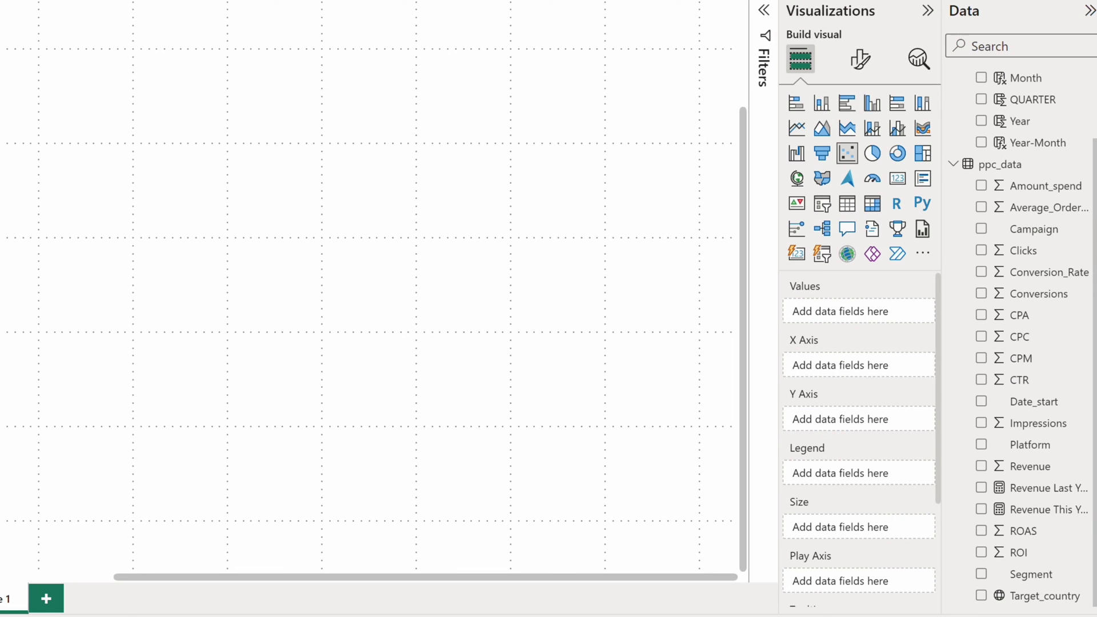
pyautogui.moveTo(604, 223); pyautogui.dragTo(646, 249)
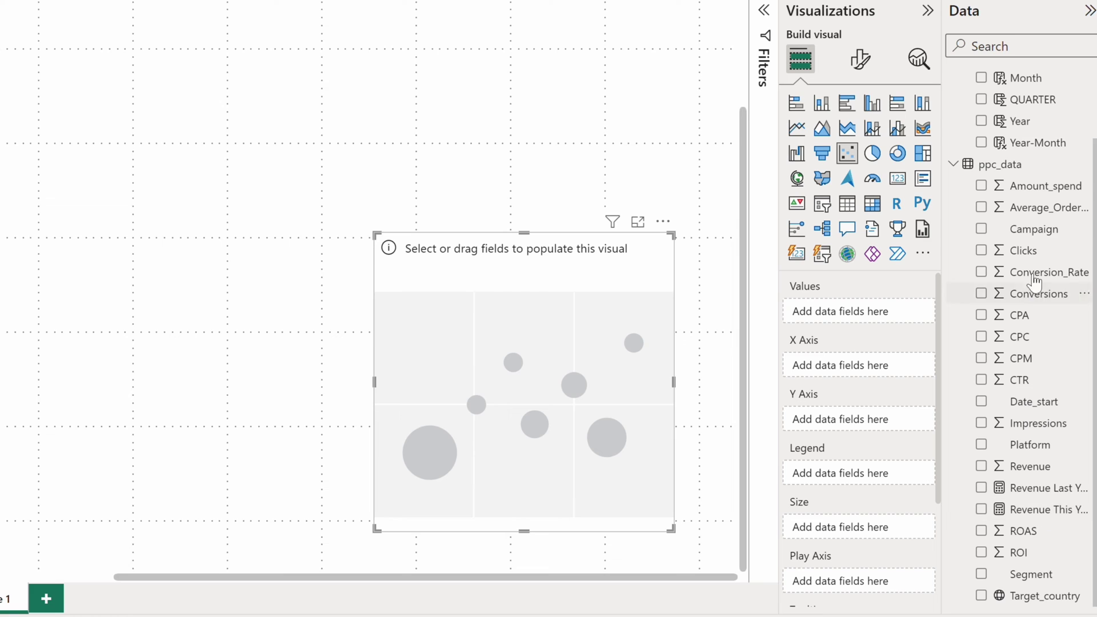
pyautogui.moveTo(1028, 229); pyautogui.dragTo(847, 317)
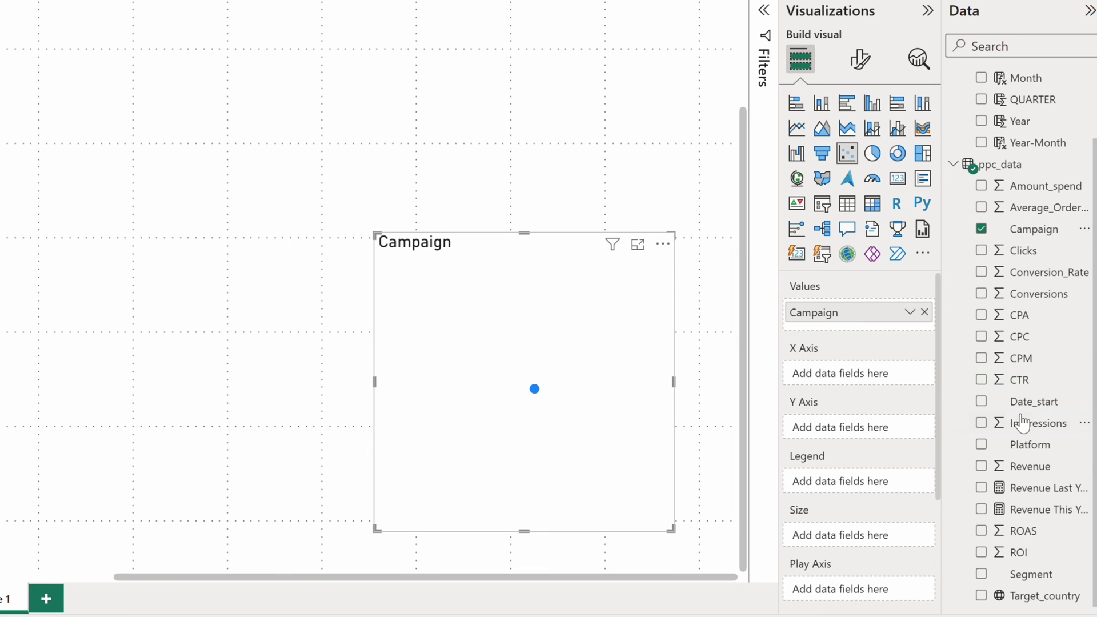
pyautogui.moveTo(1020, 425); pyautogui.dragTo(842, 383)
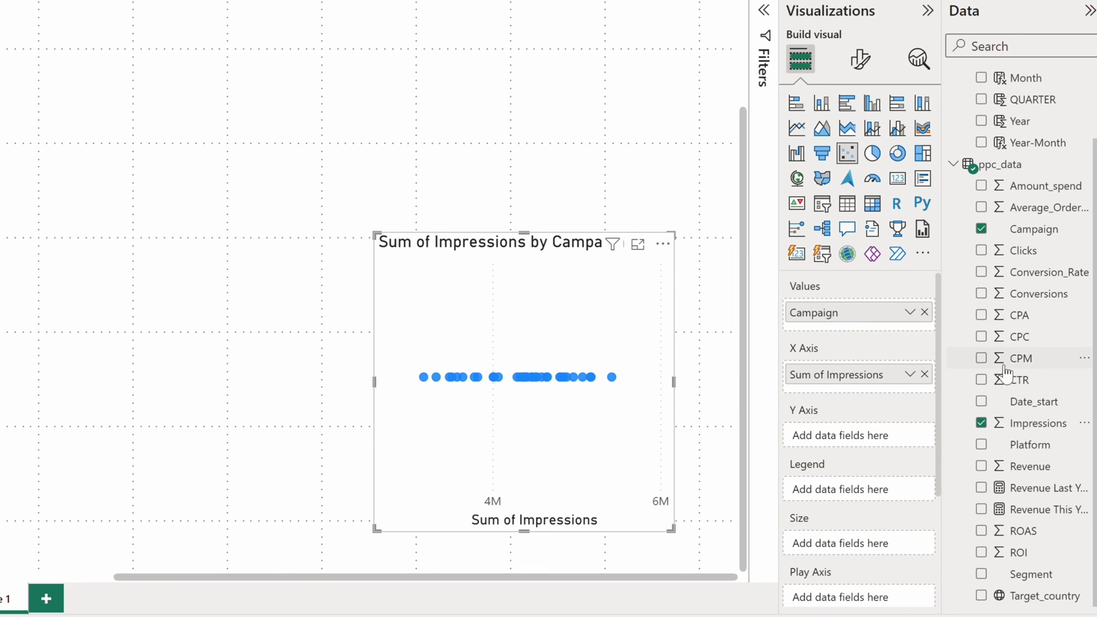
pyautogui.moveTo(1023, 369); pyautogui.dragTo(857, 444)
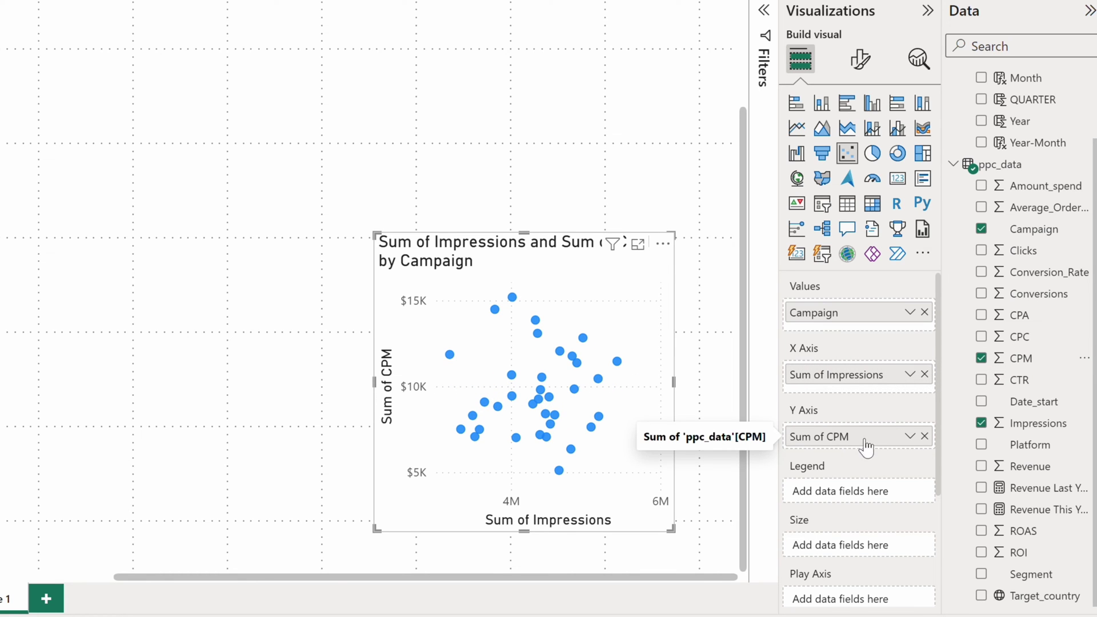
# Step: Switch both CPM and Impressions from Sum to Average
pyautogui.click(910, 438)
pyautogui.click(974, 233)
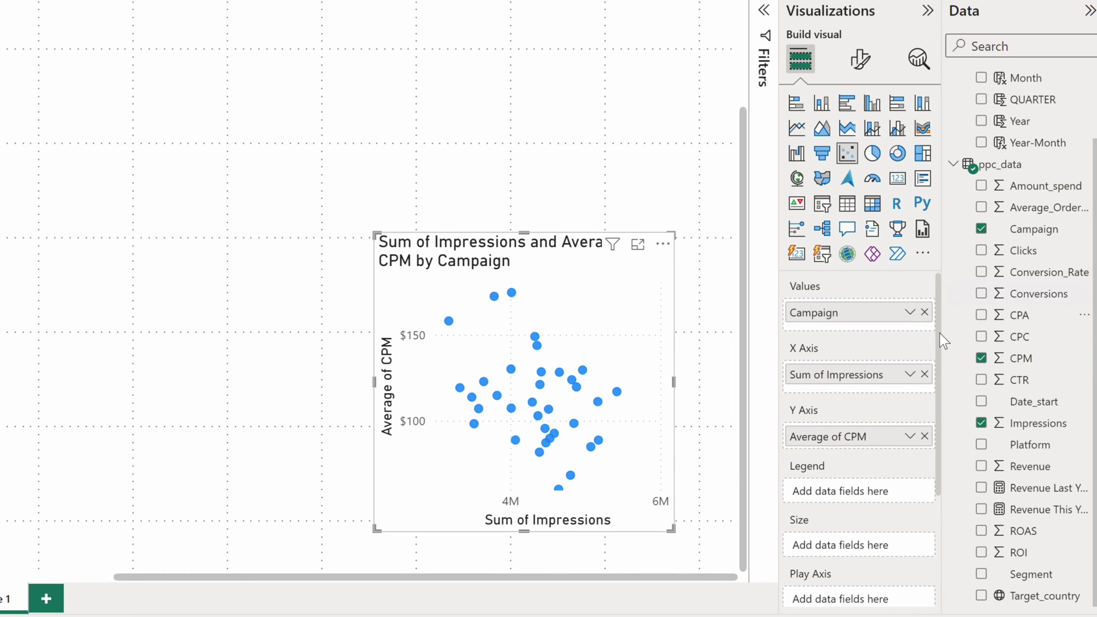
pyautogui.click(909, 375)
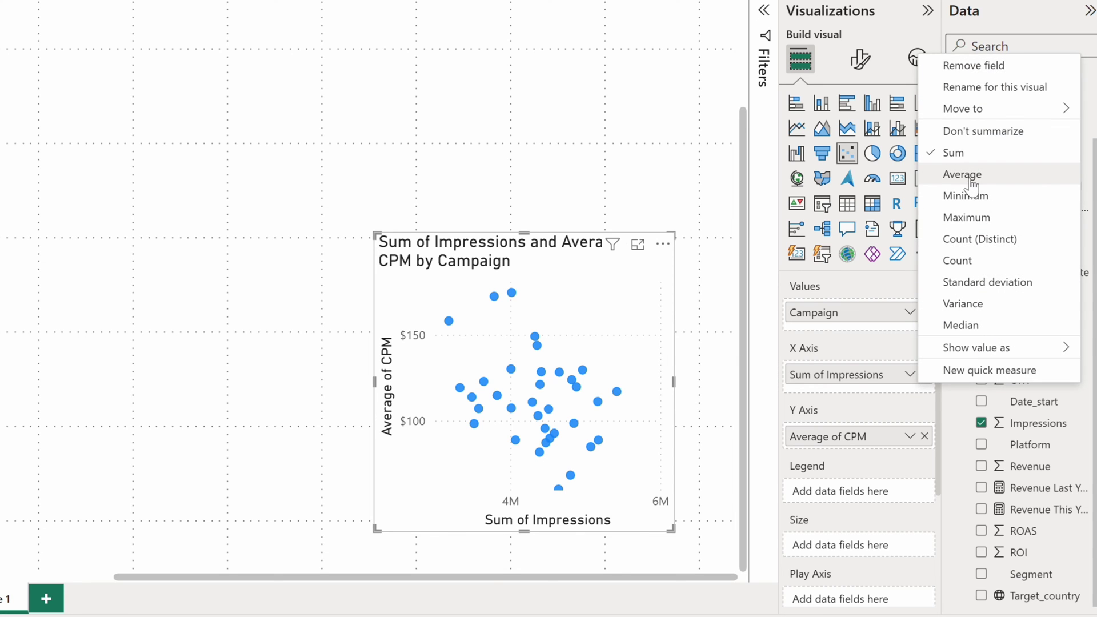
pyautogui.click(967, 175)
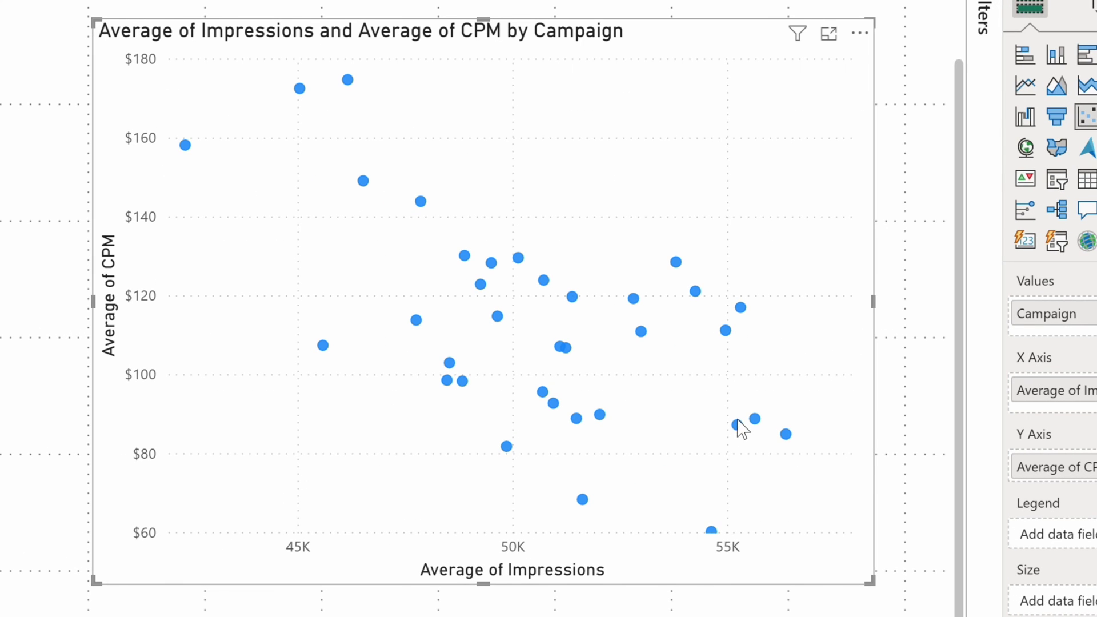
# Step: Inspect the campaign points' tooltips, then put Impressions on the scatter chart's Play Axis
pyautogui.moveTo(706, 462)
pyautogui.moveTo(712, 534)
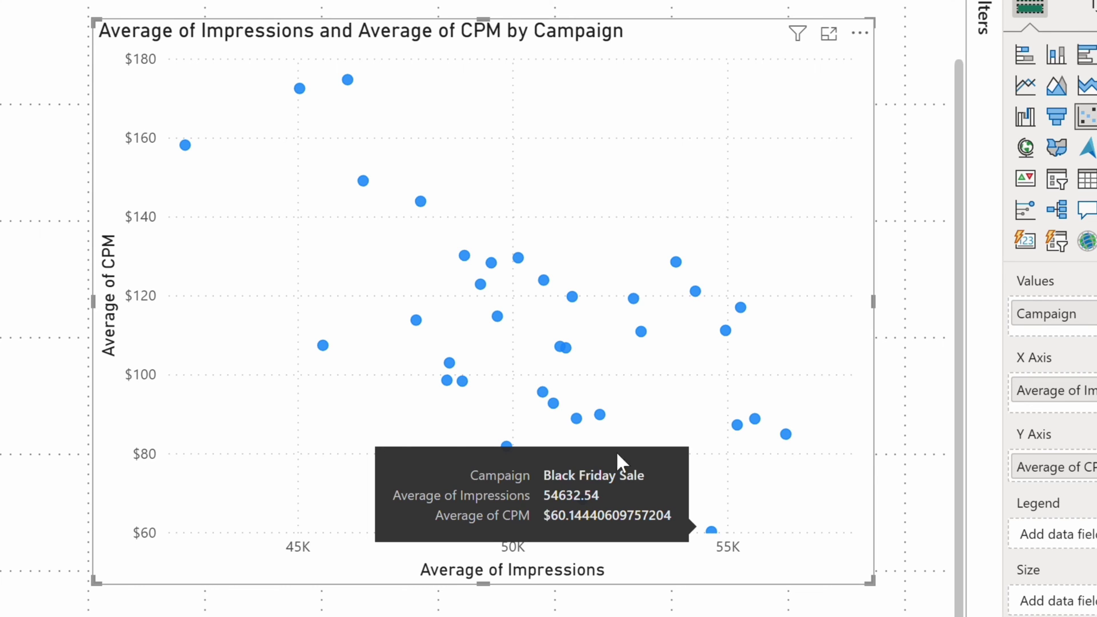
pyautogui.moveTo(186, 148)
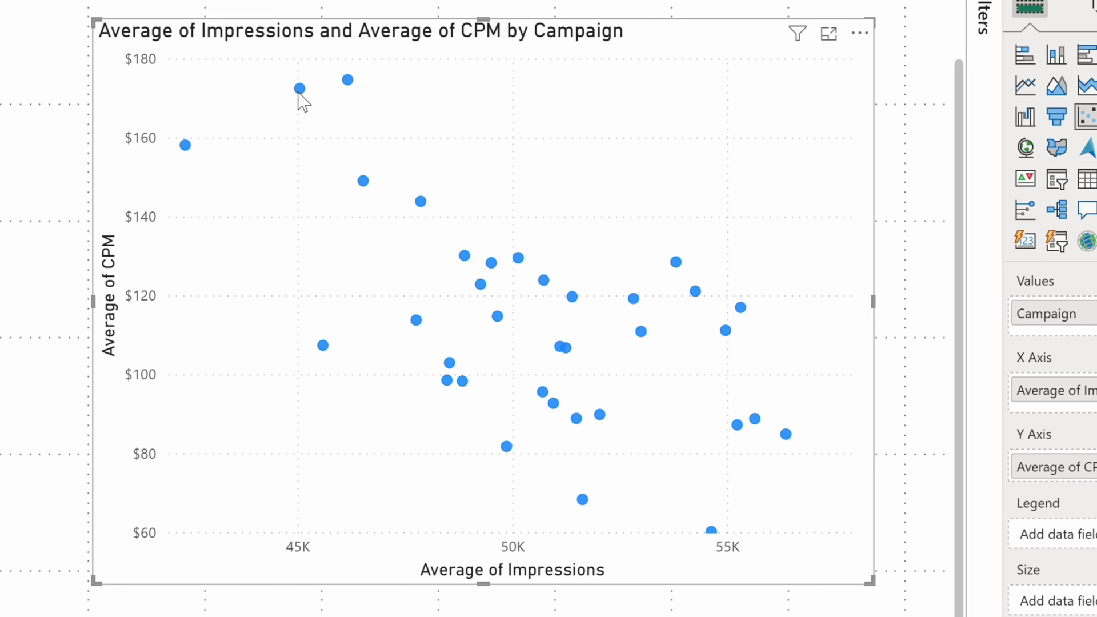
pyautogui.moveTo(349, 80)
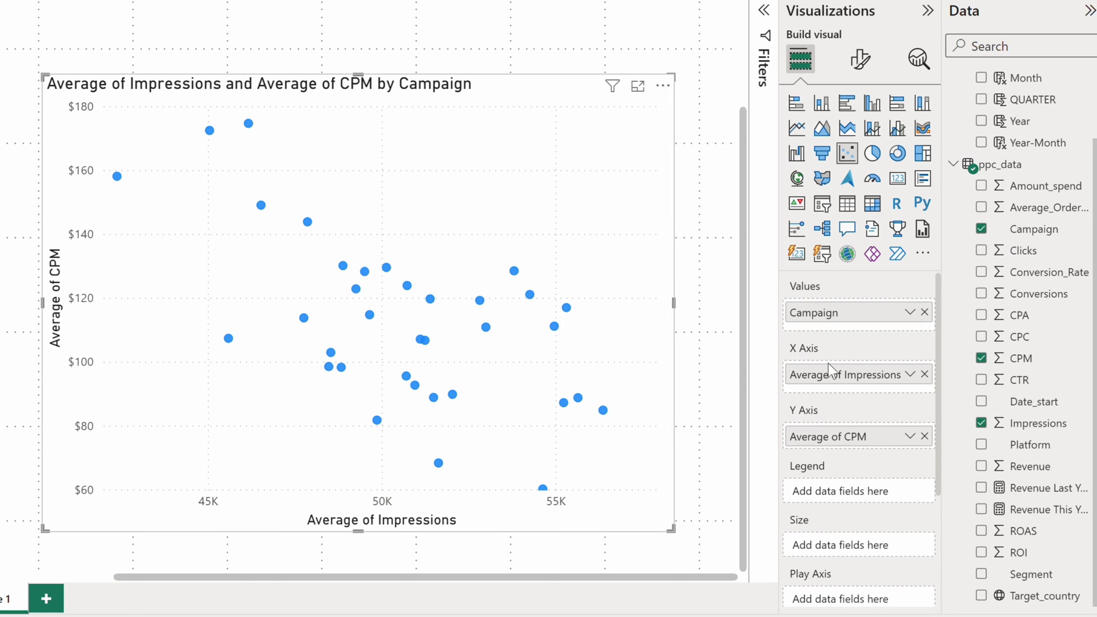
pyautogui.scroll(-3, 828, 363)
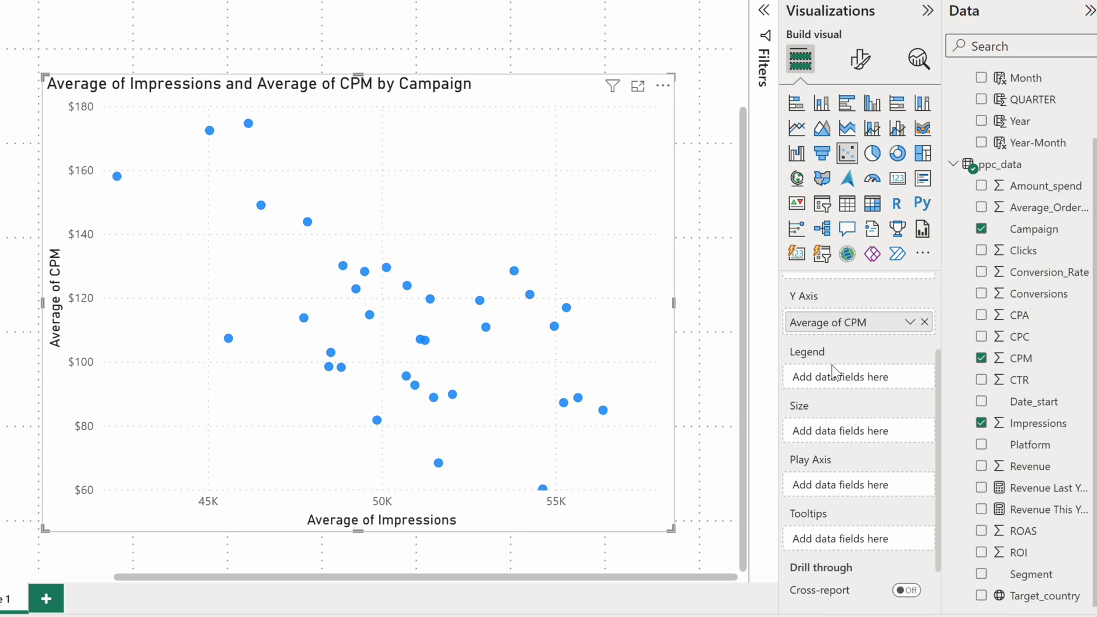
pyautogui.moveTo(1014, 423); pyautogui.dragTo(837, 485)
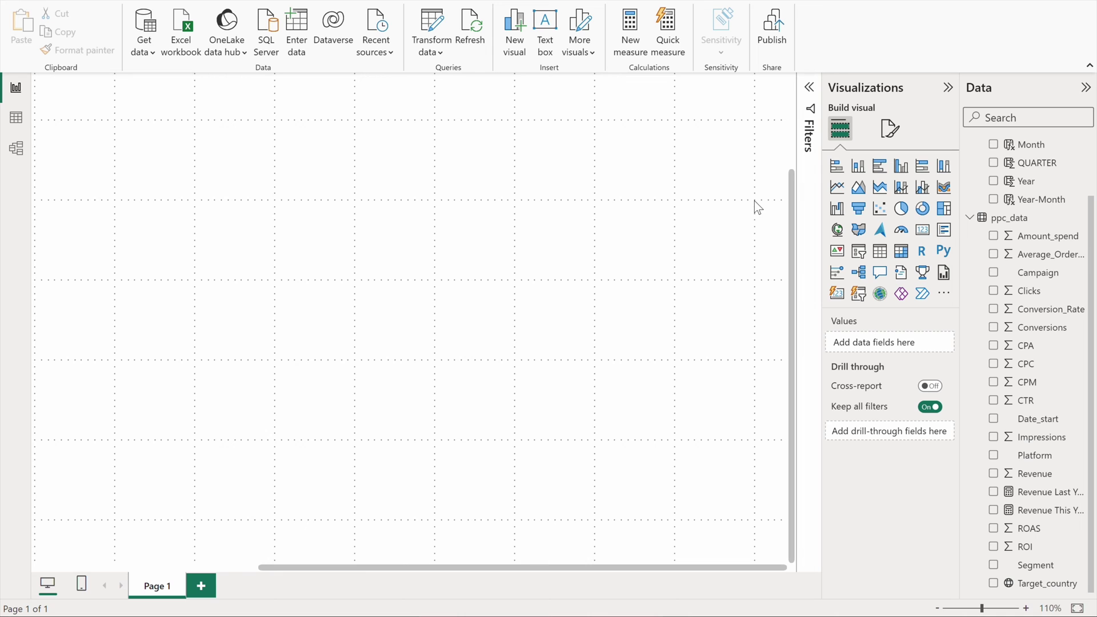
# Step: Add a pie chart and move it to the centre of the page
pyautogui.click(901, 208)
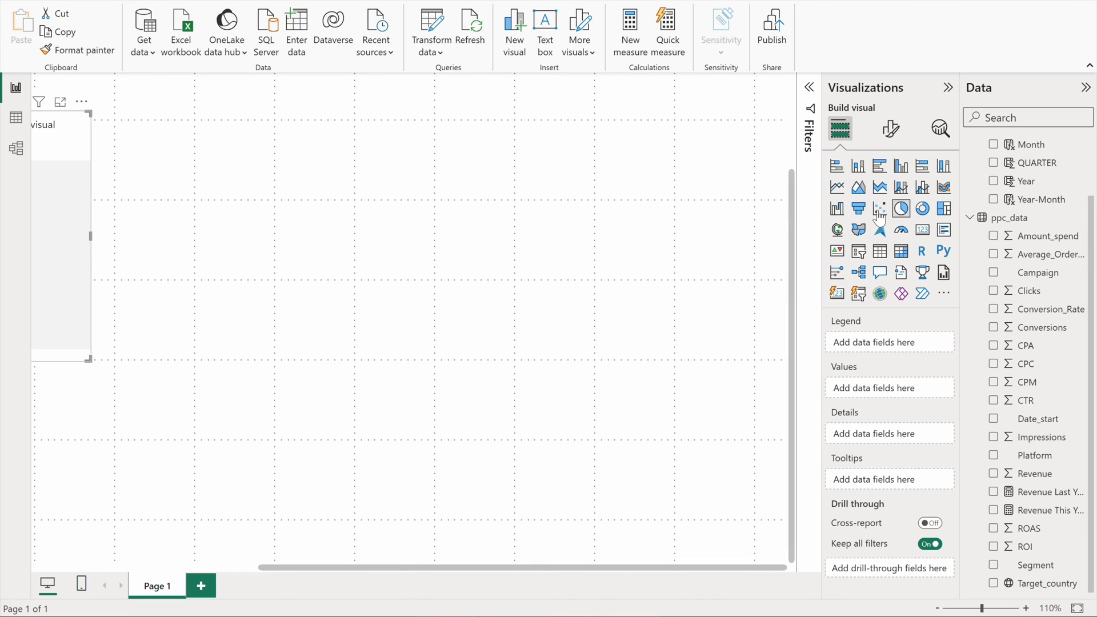
pyautogui.moveTo(55, 151); pyautogui.dragTo(701, 237)
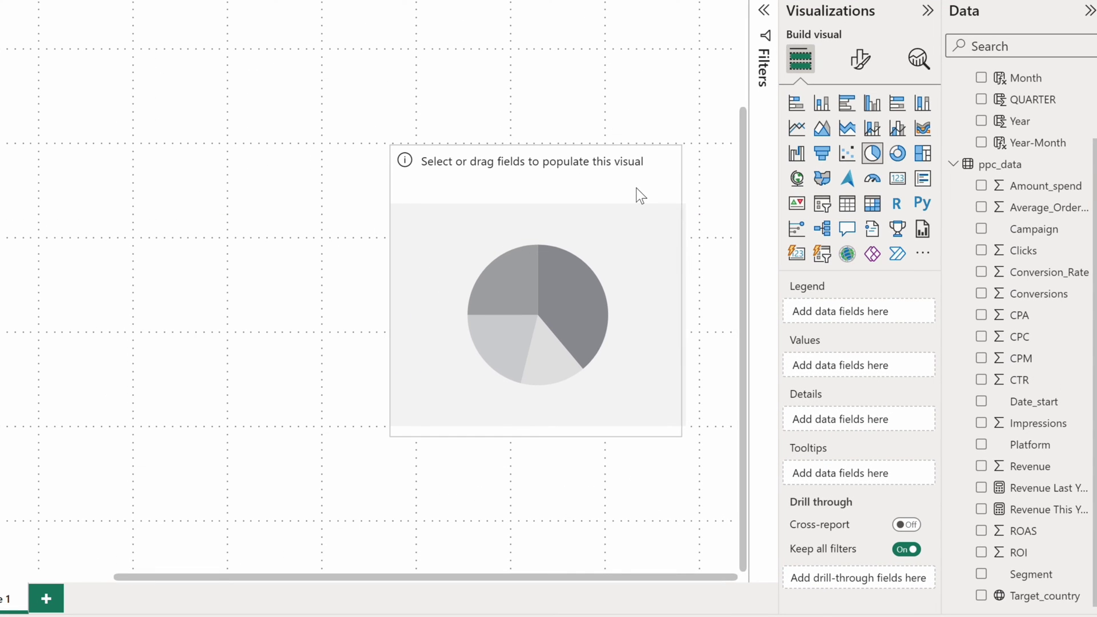
pyautogui.click(635, 188)
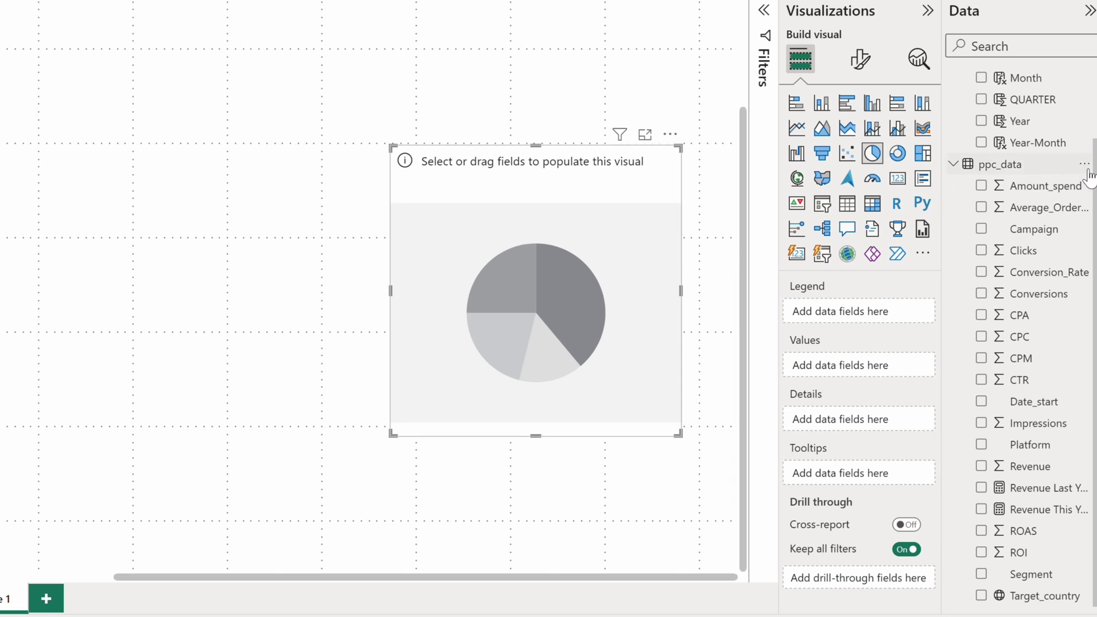
pyautogui.scroll(3, 1040, 137)
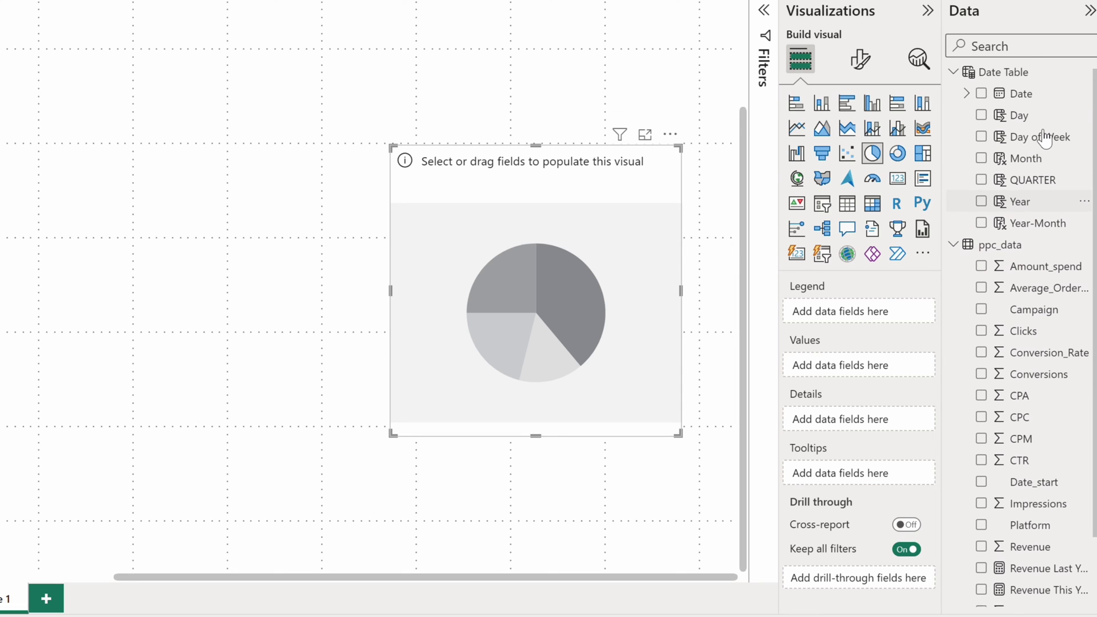
# Step: Chart average Clicks by Day of Week in the pie and enlarge it
pyautogui.moveTo(1040, 147); pyautogui.dragTo(854, 313)
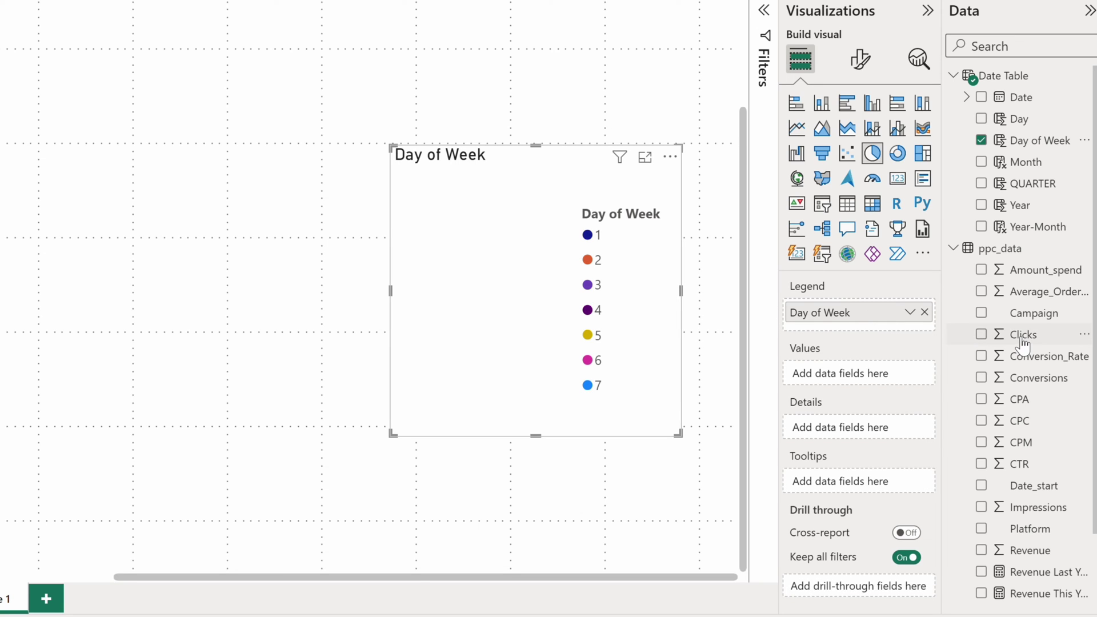
pyautogui.moveTo(1014, 335); pyautogui.dragTo(862, 385)
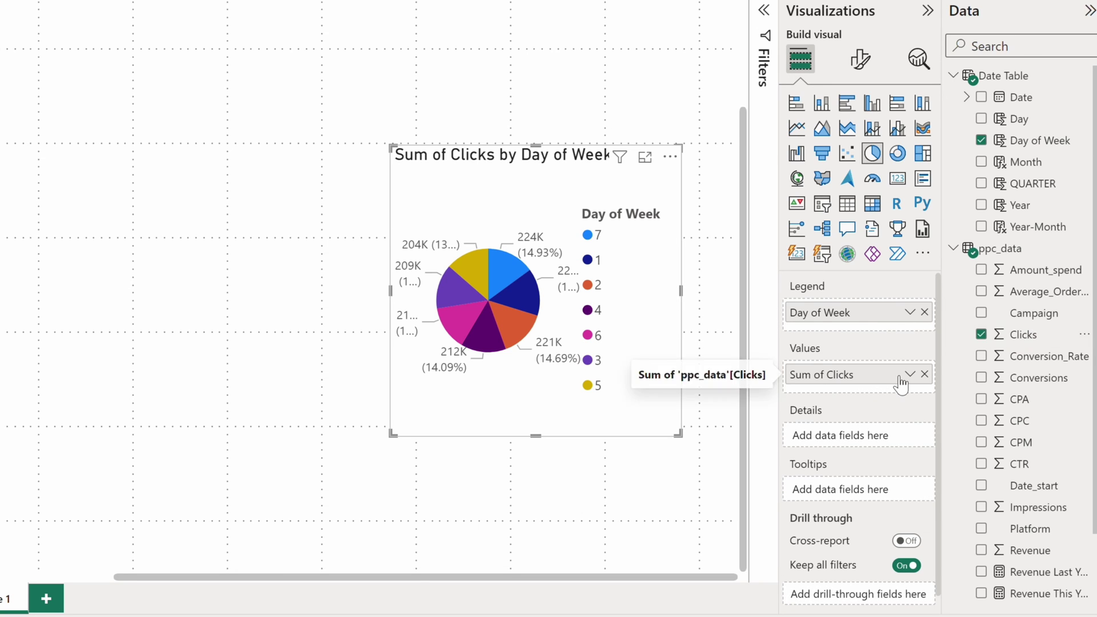
pyautogui.click(909, 374)
pyautogui.click(963, 174)
pyautogui.moveTo(389, 438); pyautogui.dragTo(225, 532)
# Step: Sort the pie by Day of Week in ascending order, 1 through 7
pyautogui.click(669, 156)
pyautogui.moveTo(714, 262)
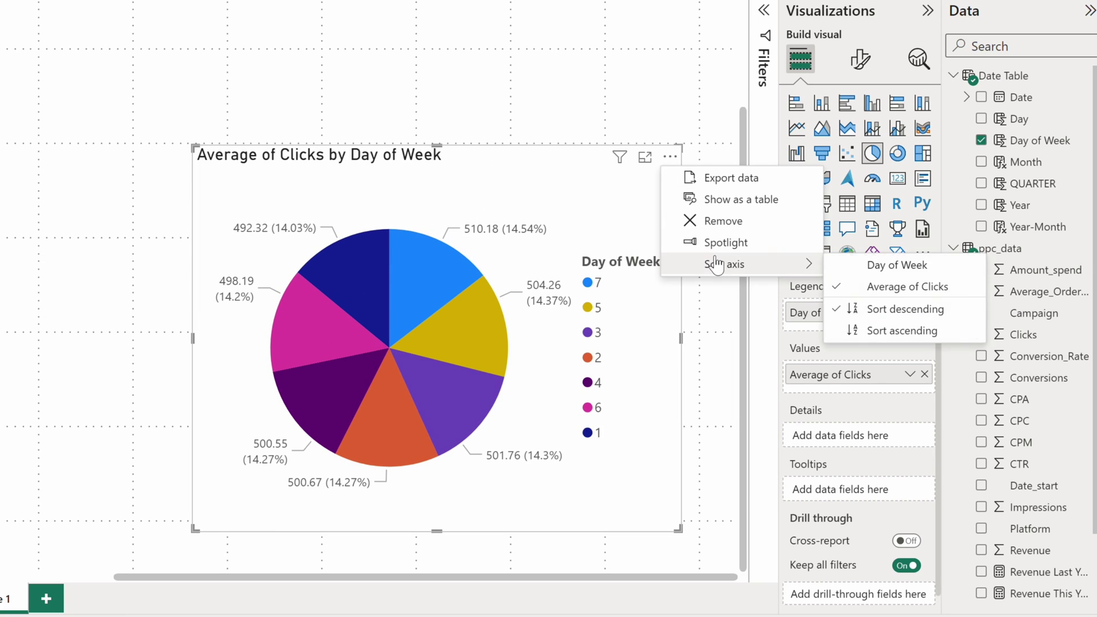
pyautogui.click(882, 265)
pyautogui.click(670, 156)
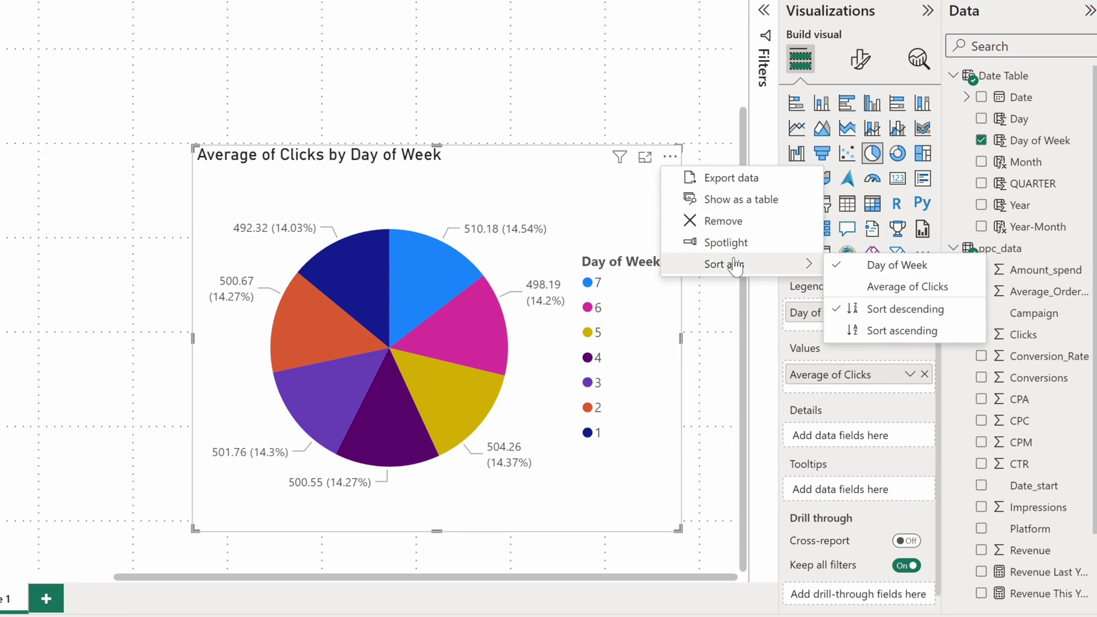
pyautogui.click(883, 330)
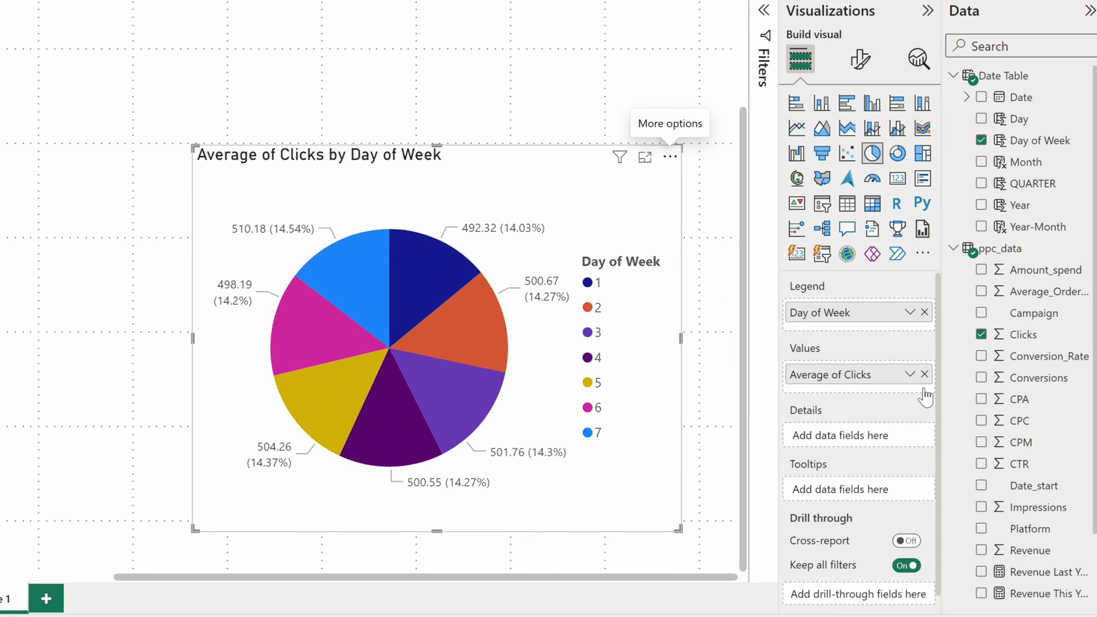
# Step: Add Segment as pie details, inspect the Day 2 E-commerce slice, and switch to a donut chart
pyautogui.scroll(-3, 1051, 514)
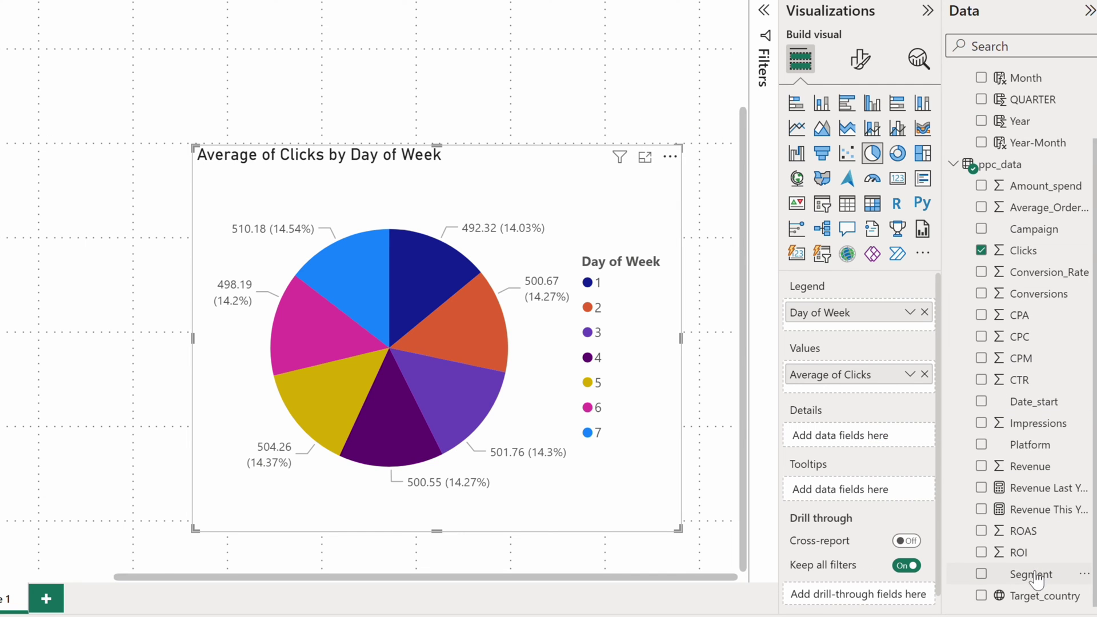
pyautogui.moveTo(1035, 575); pyautogui.dragTo(823, 439)
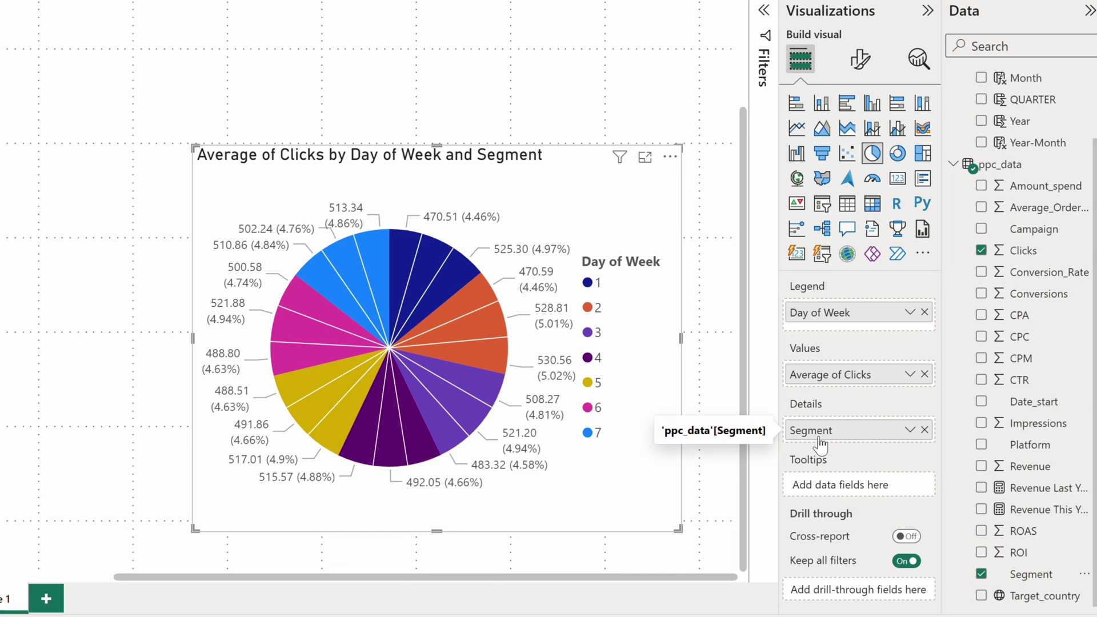
pyautogui.click(467, 303)
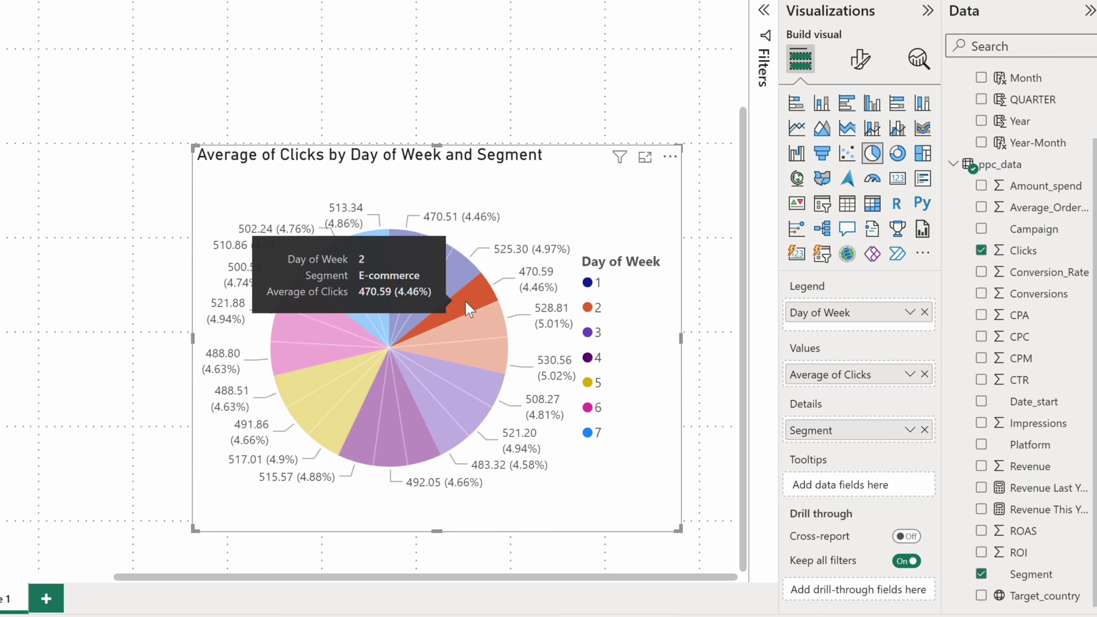
pyautogui.click(465, 300)
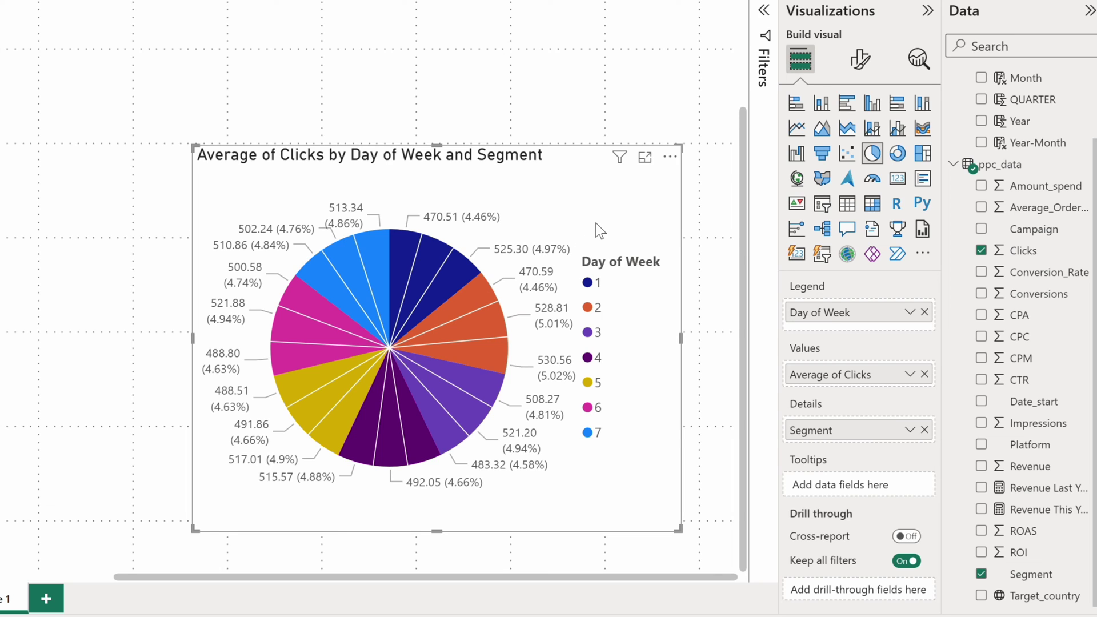
pyautogui.click(897, 162)
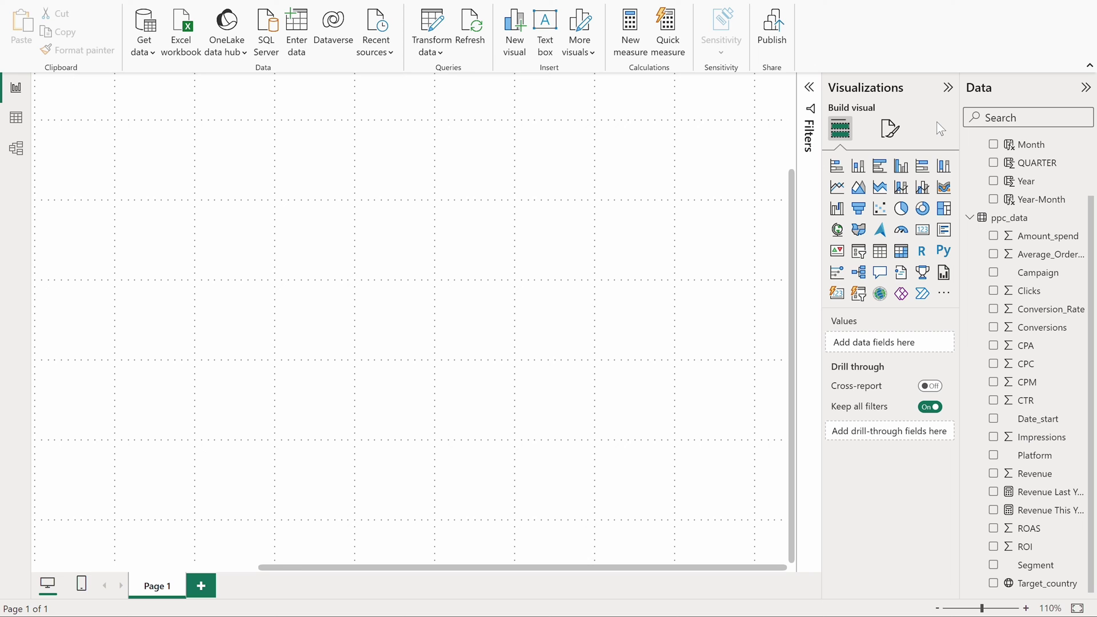
# Step: Add a treemap of average CTR by Campaign and enlarge it toward the upper left
pyautogui.click(944, 208)
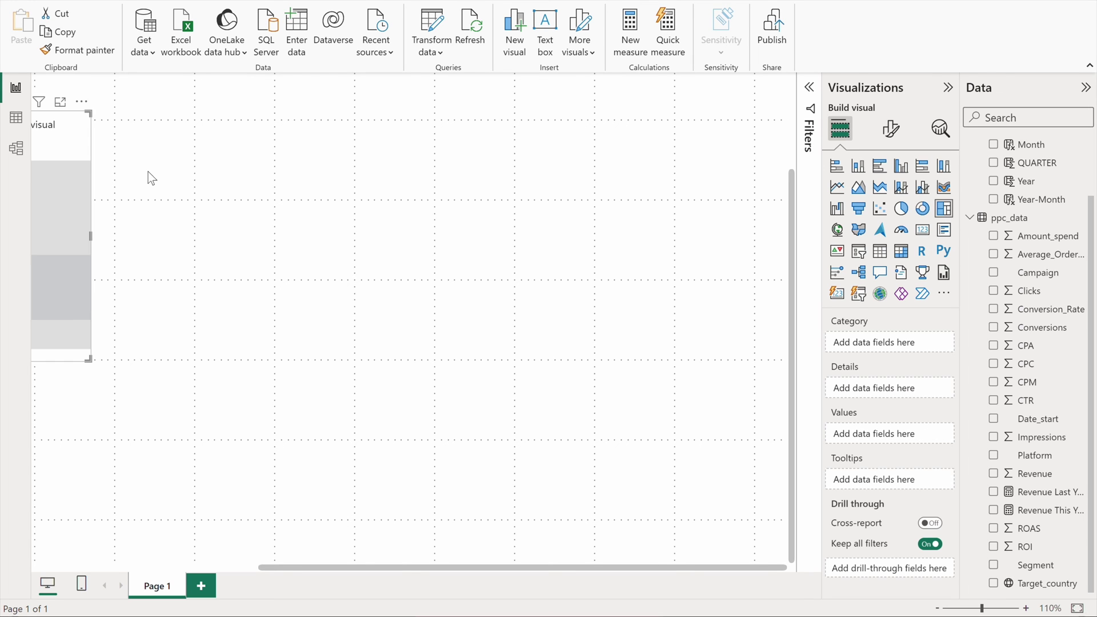
pyautogui.moveTo(64, 129); pyautogui.dragTo(665, 276)
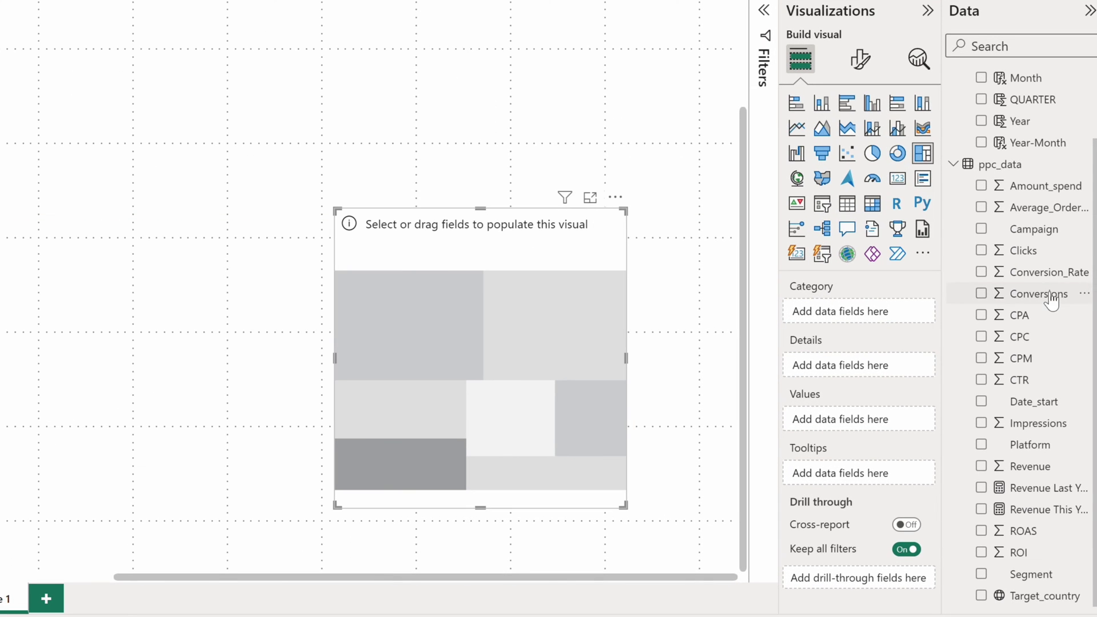
pyautogui.moveTo(1040, 234); pyautogui.dragTo(845, 326)
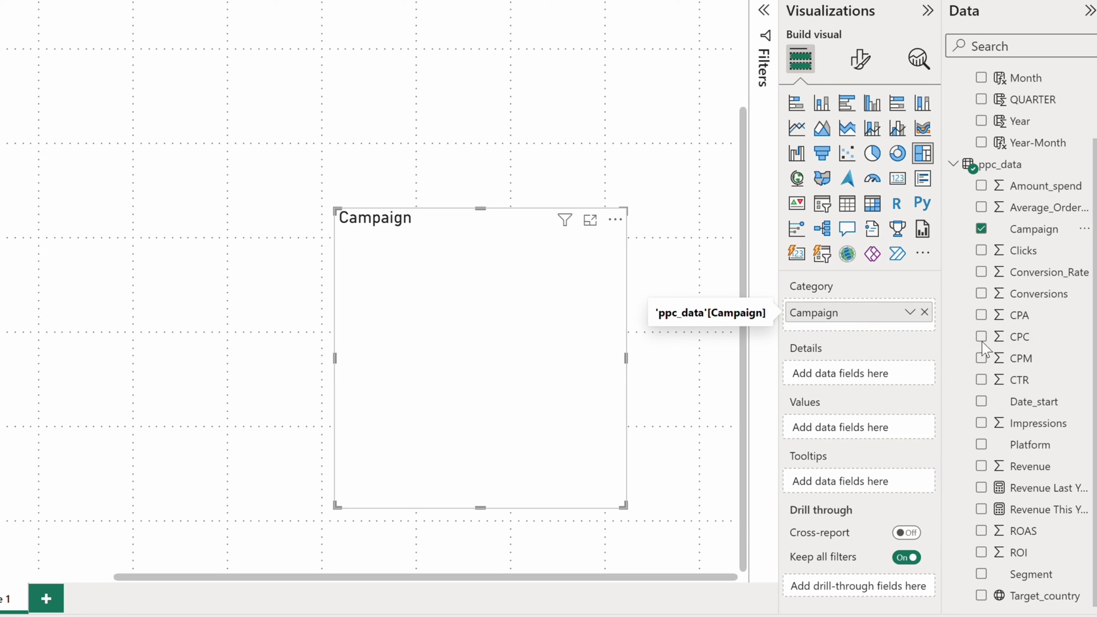
pyautogui.moveTo(1018, 385); pyautogui.dragTo(825, 439)
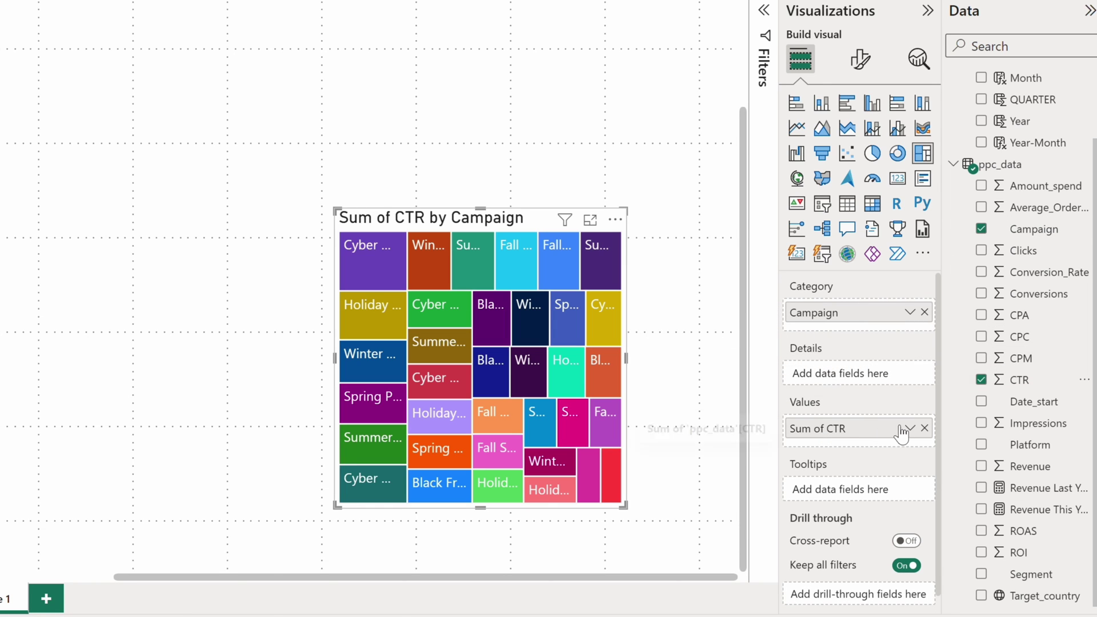
pyautogui.click(909, 428)
pyautogui.click(962, 227)
pyautogui.moveTo(337, 211); pyautogui.dragTo(77, 95)
# Step: Turn on data labels so each treemap tile shows its CTR value
pyautogui.click(860, 58)
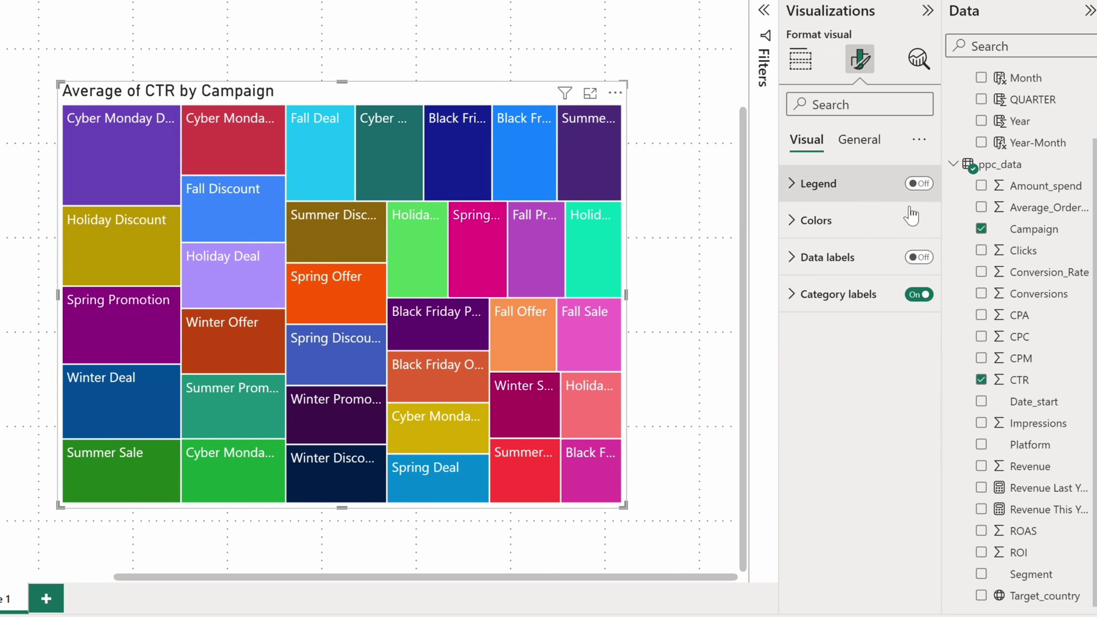
pyautogui.click(917, 260)
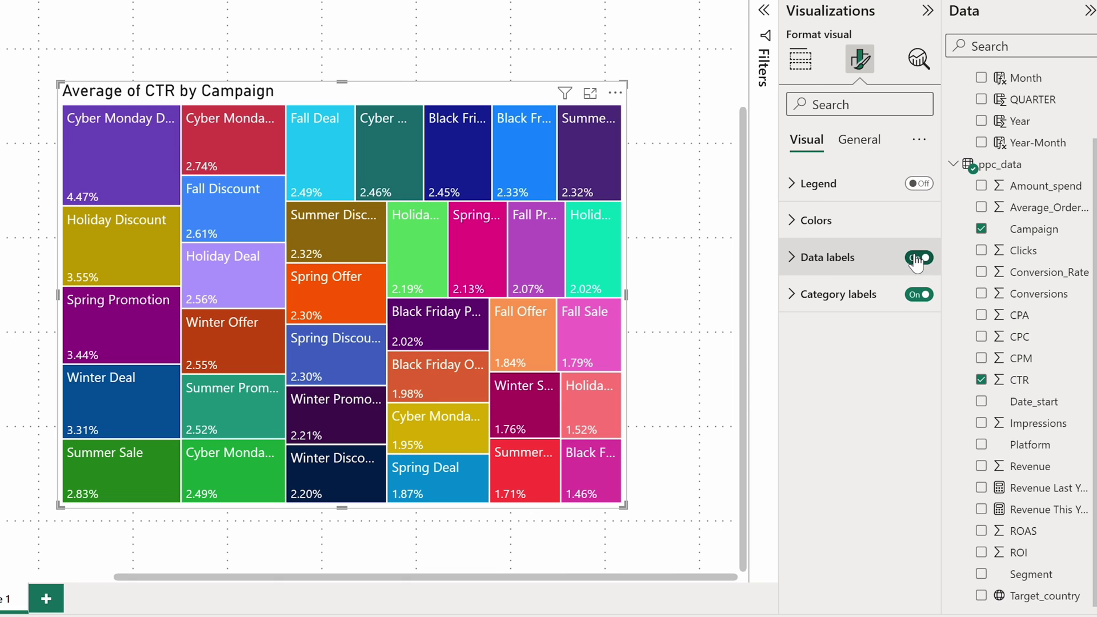
pyautogui.moveTo(146, 160)
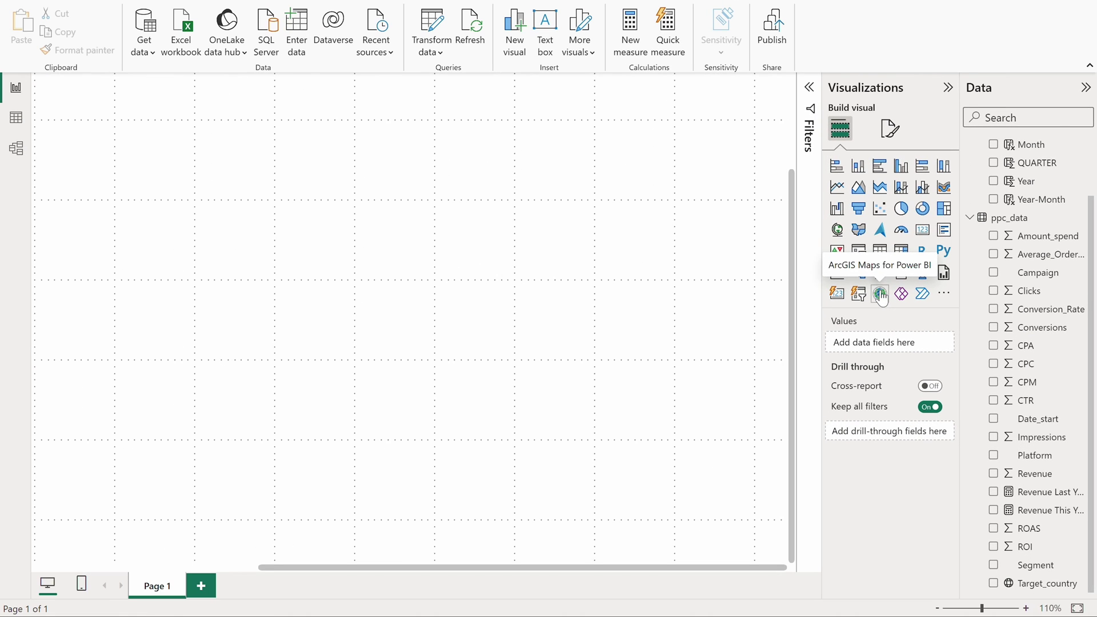
# Step: Add a map plotting Sum of Impressions by Target_country and enlarge it across the page
pyautogui.click(836, 229)
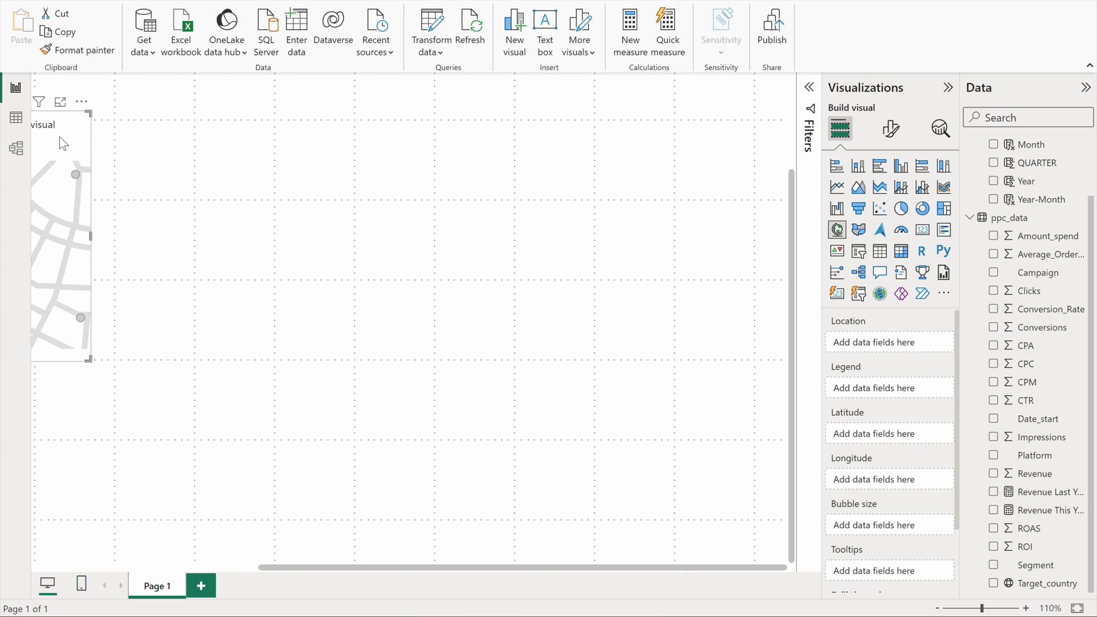
pyautogui.moveTo(77, 142); pyautogui.dragTo(711, 240)
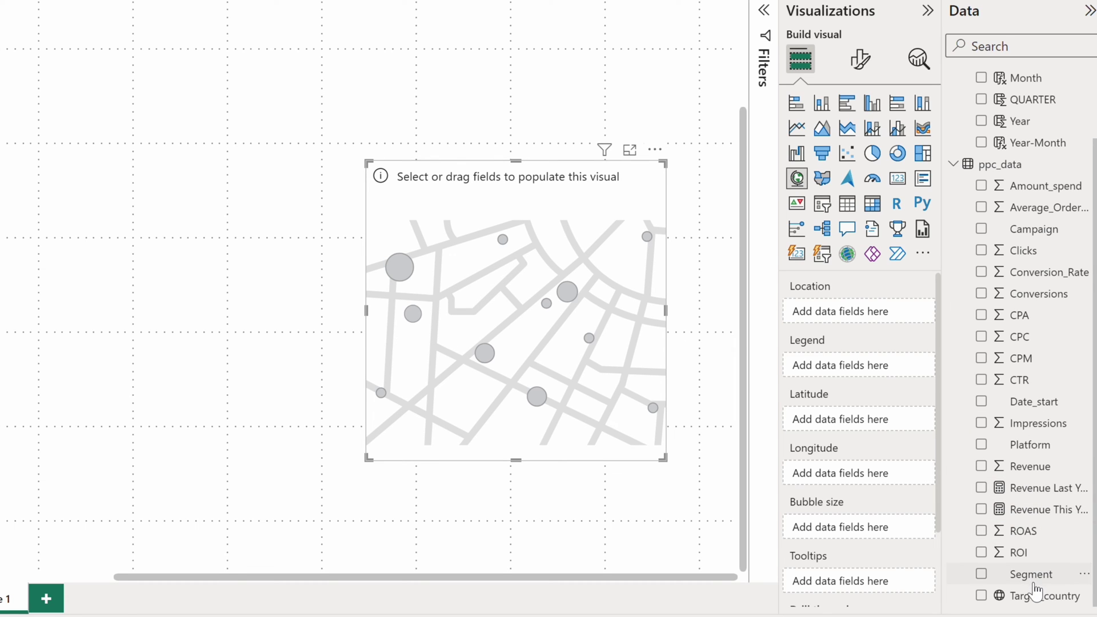
pyautogui.moveTo(1031, 595); pyautogui.dragTo(851, 317)
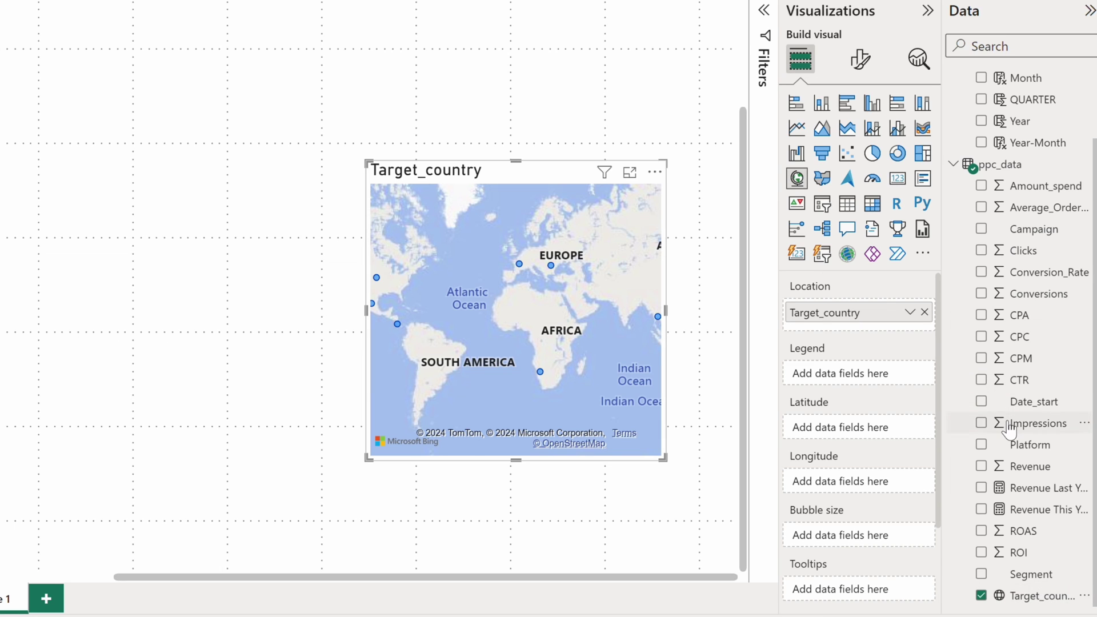
pyautogui.moveTo(1006, 424); pyautogui.dragTo(847, 544)
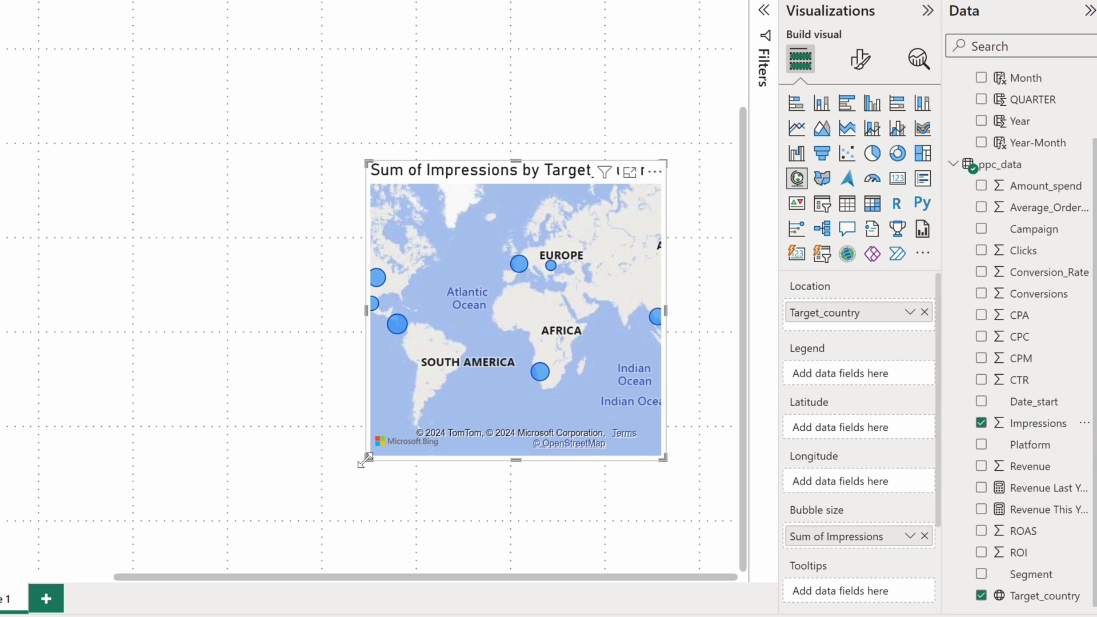
pyautogui.moveTo(369, 458); pyautogui.dragTo(80, 560)
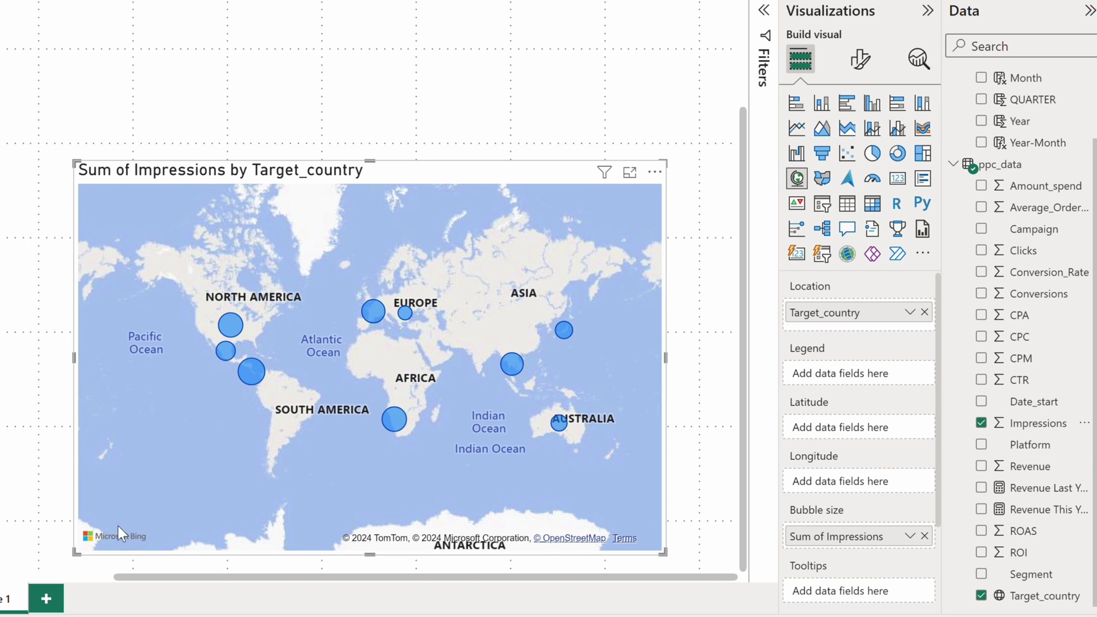
# Step: Set the map style to Dark and turn on the zoom and lasso buttons
pyautogui.click(857, 62)
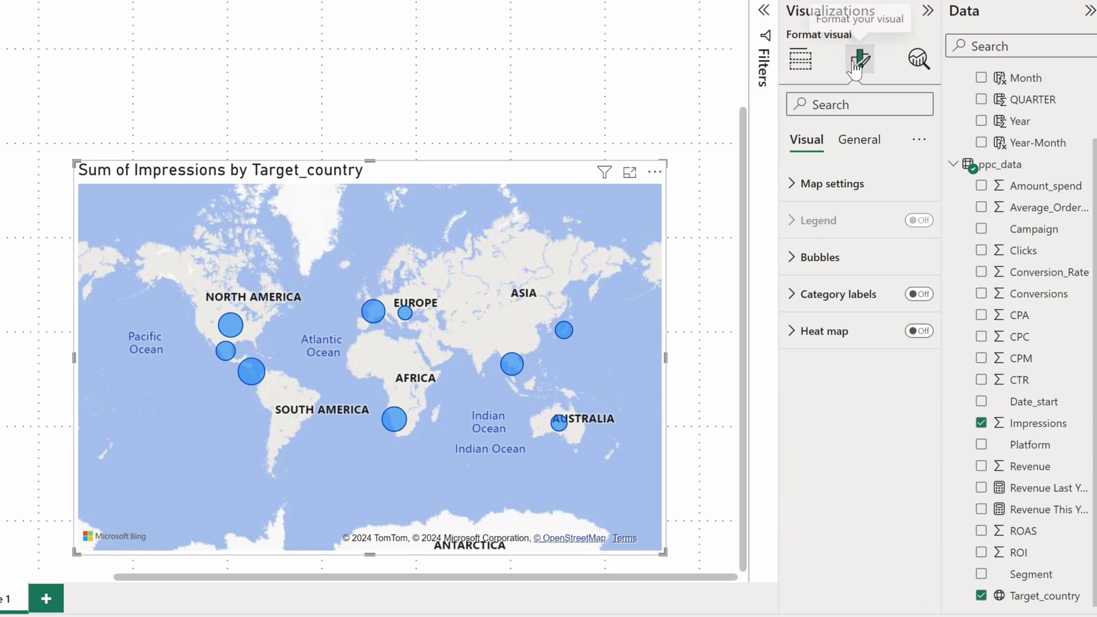
pyautogui.click(844, 183)
pyautogui.click(846, 275)
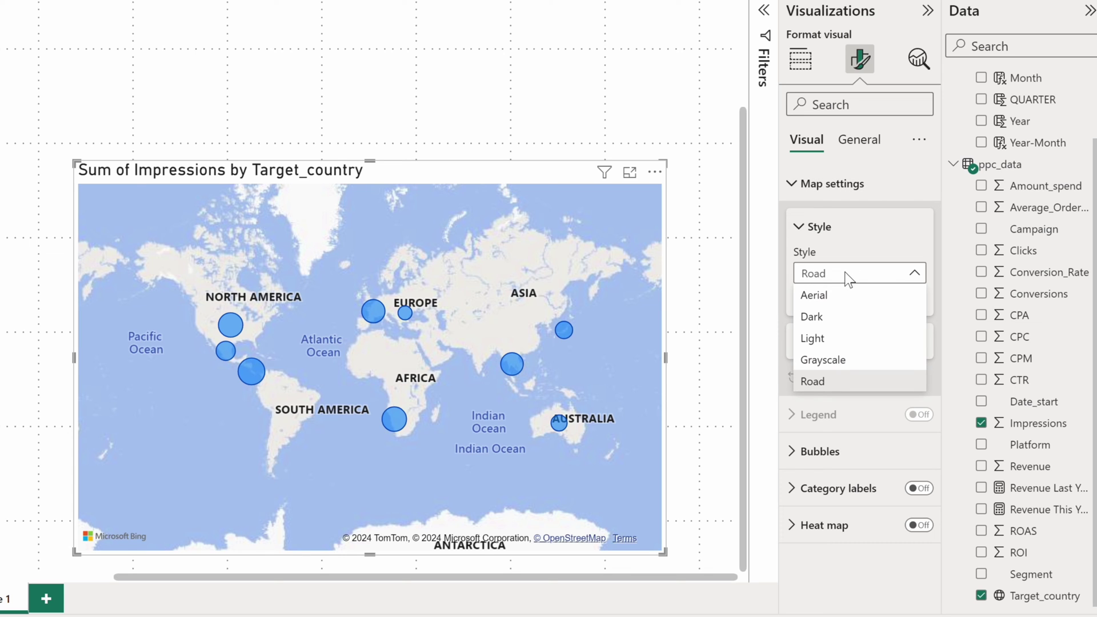
pyautogui.click(843, 315)
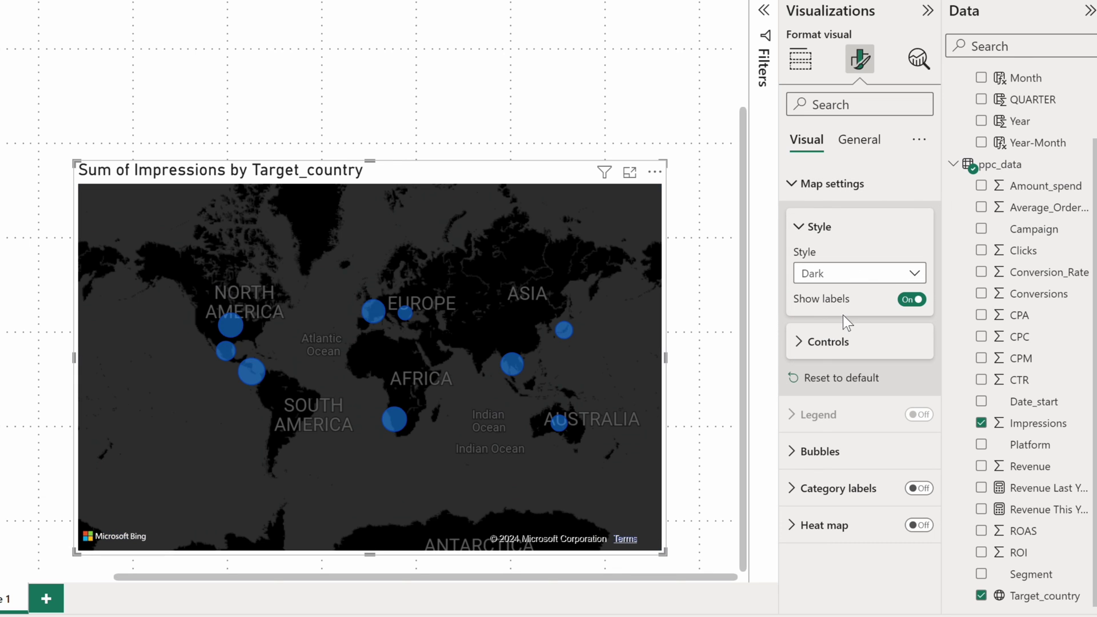
pyautogui.click(840, 343)
pyautogui.click(911, 393)
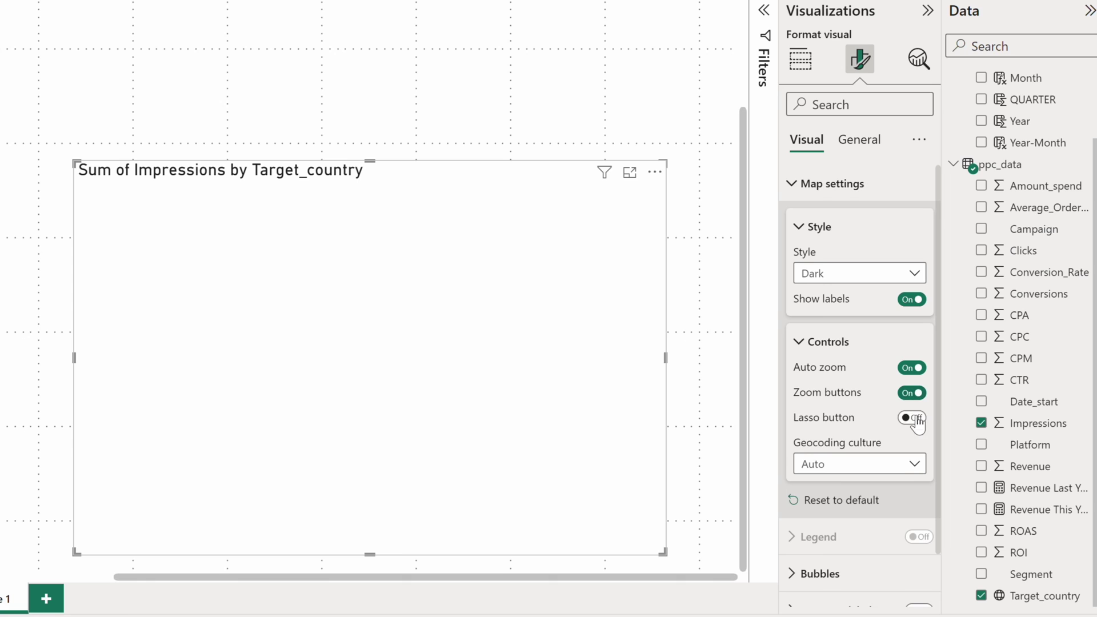
pyautogui.click(911, 419)
# Step: Increase the map bubble size to 17
pyautogui.scroll(-2, 853, 484)
pyautogui.click(820, 512)
pyautogui.scroll(-3, 830, 520)
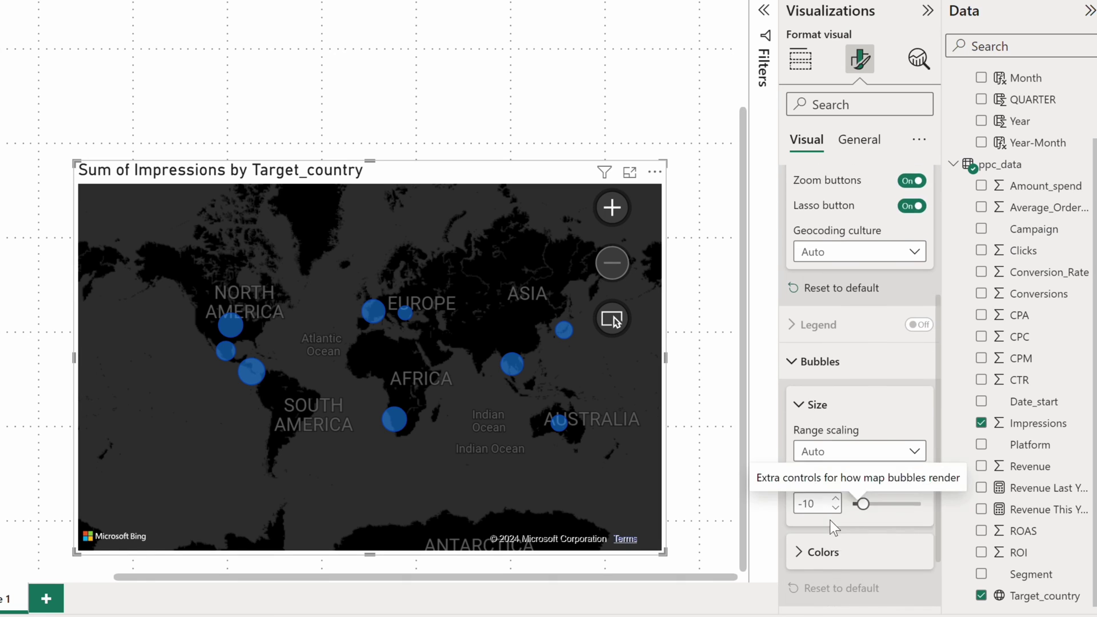
pyautogui.scroll(-3, 829, 520)
pyautogui.moveTo(860, 429); pyautogui.dragTo(877, 432)
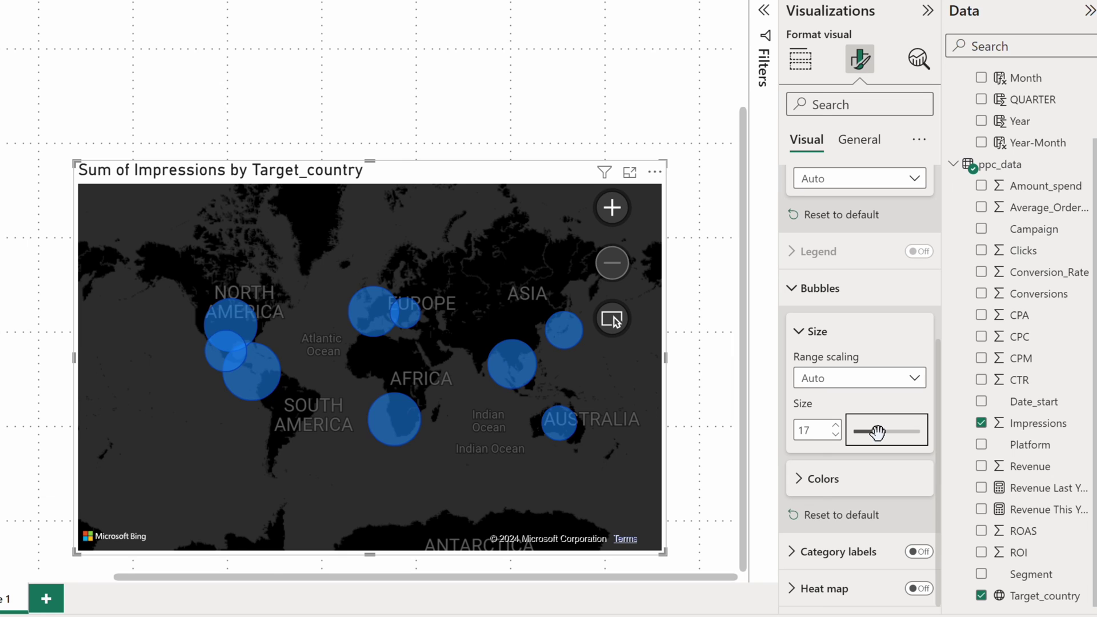
pyautogui.click(800, 59)
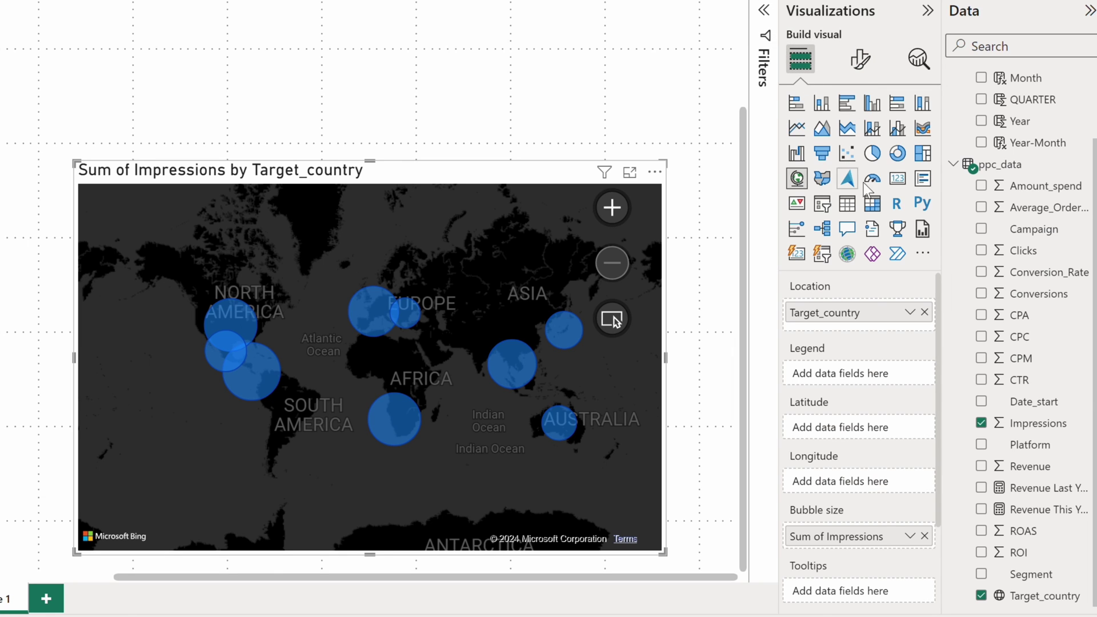
# Step: Add Platform to the map legend to split bubbles into pies, then switch to a filled map
pyautogui.moveTo(1023, 445); pyautogui.dragTo(853, 381)
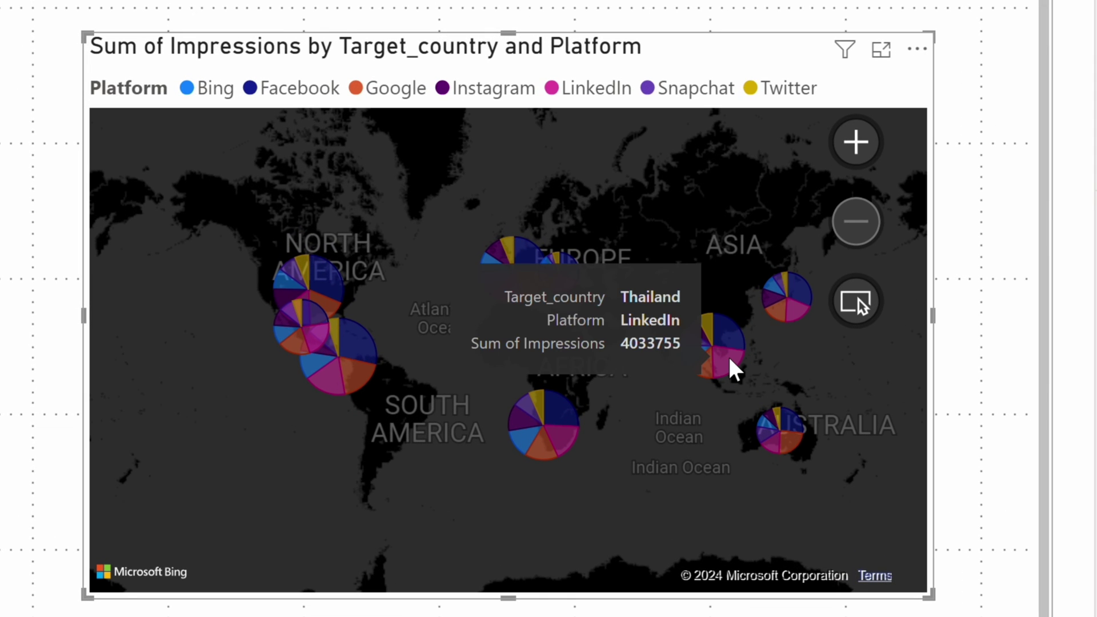
pyautogui.moveTo(723, 330)
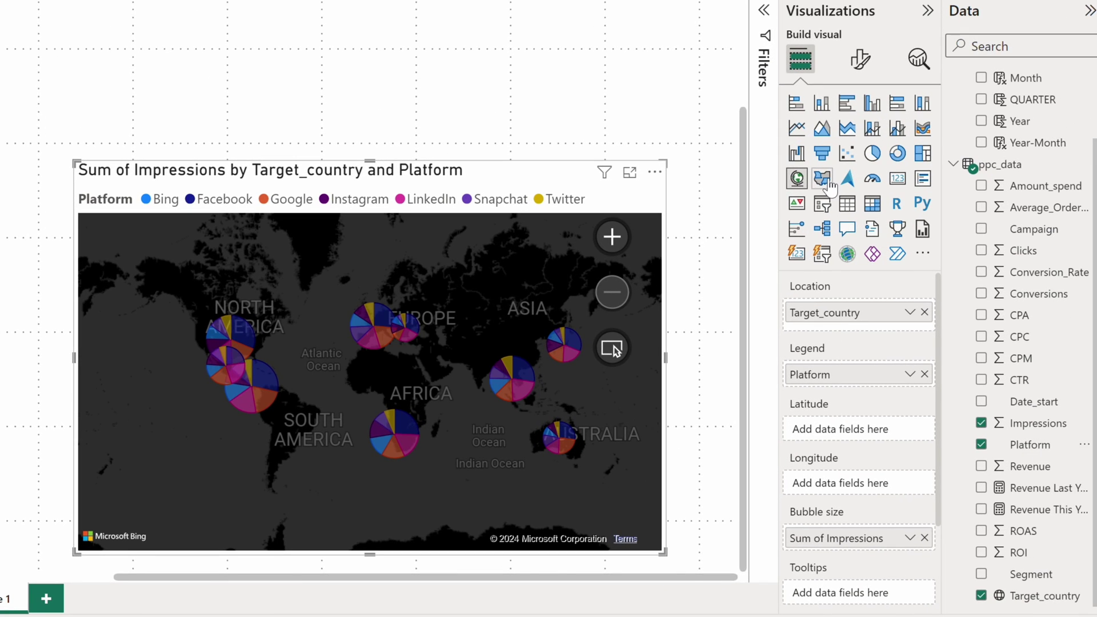
pyautogui.click(828, 184)
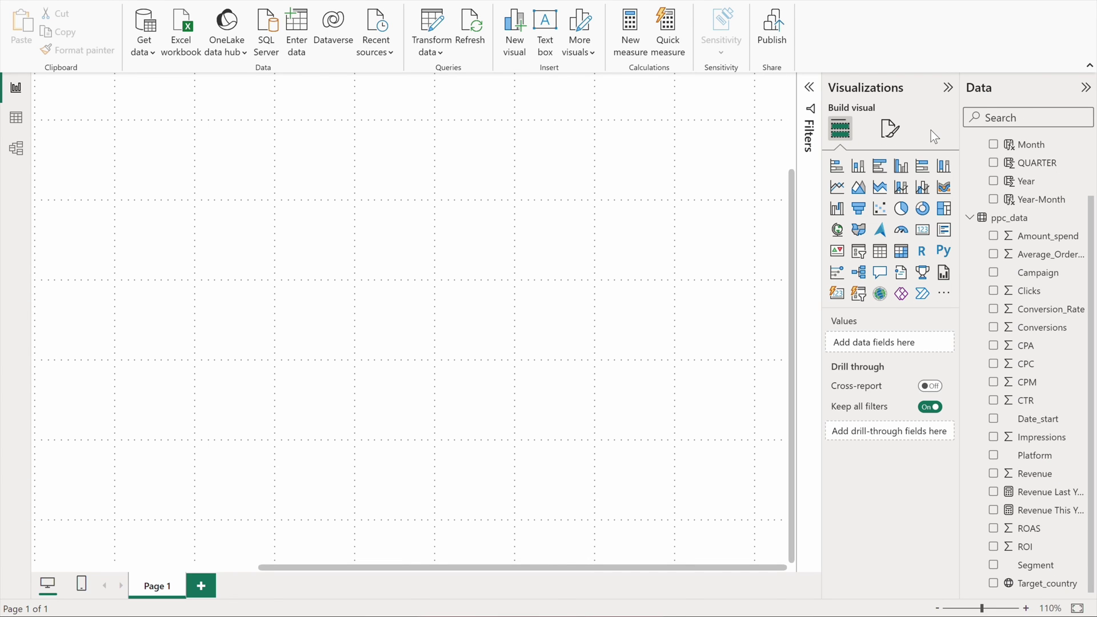
# Step: Add a KPI with Revenue This Year as value, Revenue Last Year as target, trended by Month
pyautogui.click(836, 257)
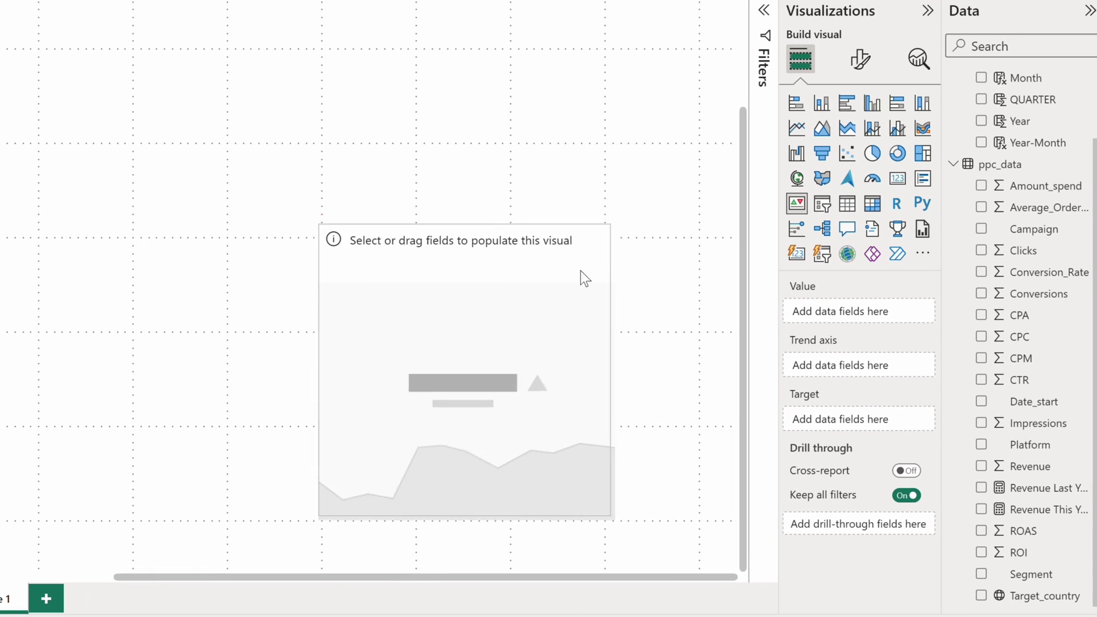
pyautogui.moveTo(581, 271); pyautogui.dragTo(627, 201)
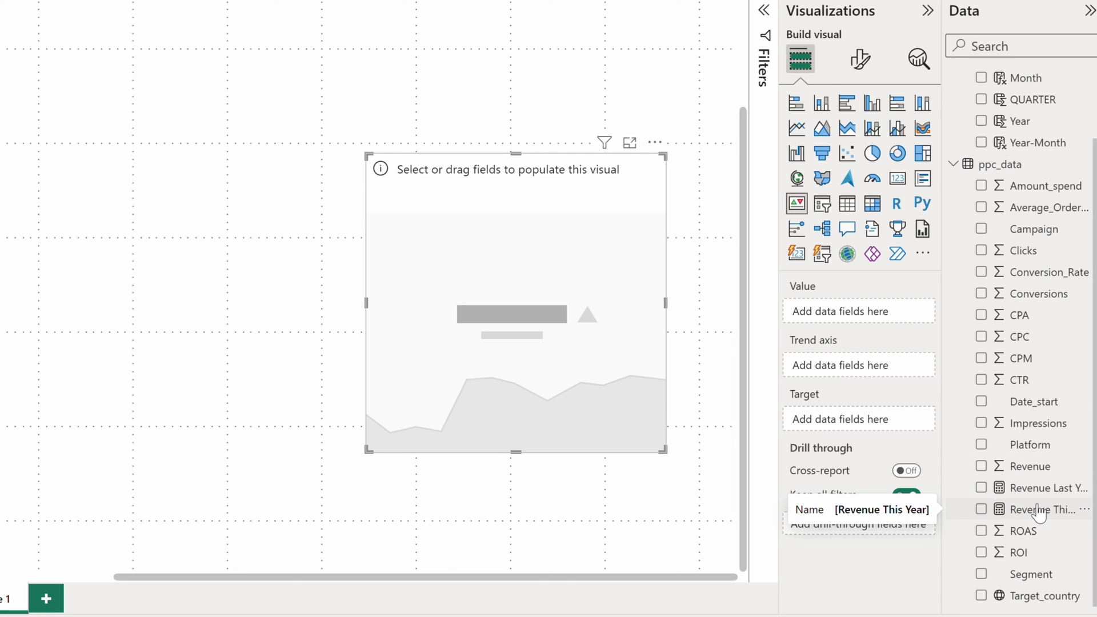
pyautogui.moveTo(1037, 513); pyautogui.dragTo(848, 311)
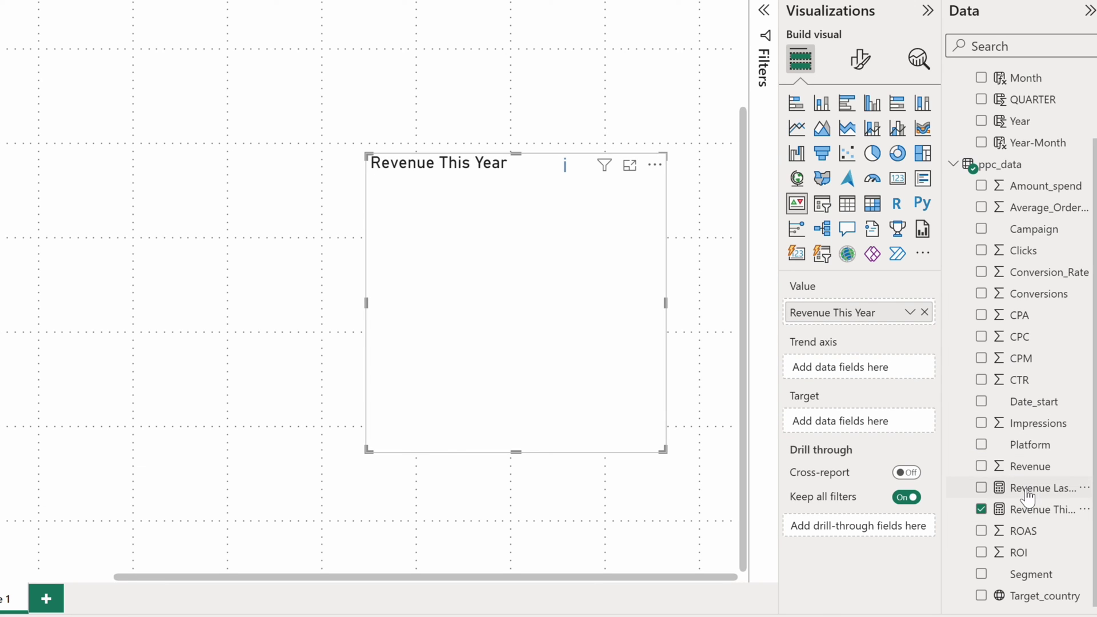
pyautogui.moveTo(1021, 489); pyautogui.dragTo(858, 423)
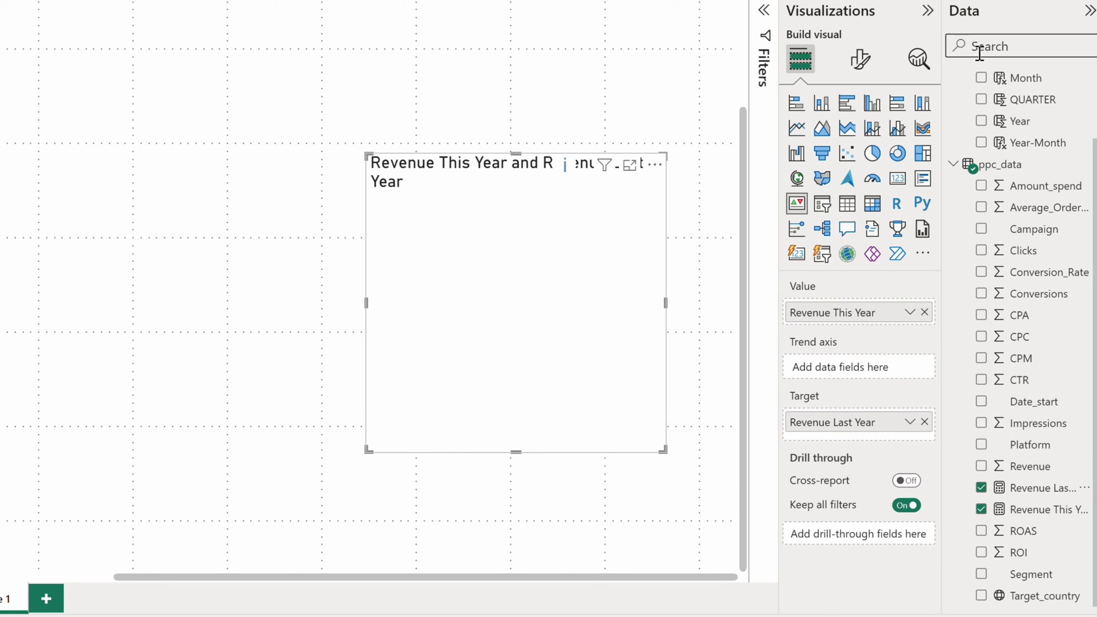
pyautogui.moveTo(1018, 83); pyautogui.dragTo(854, 374)
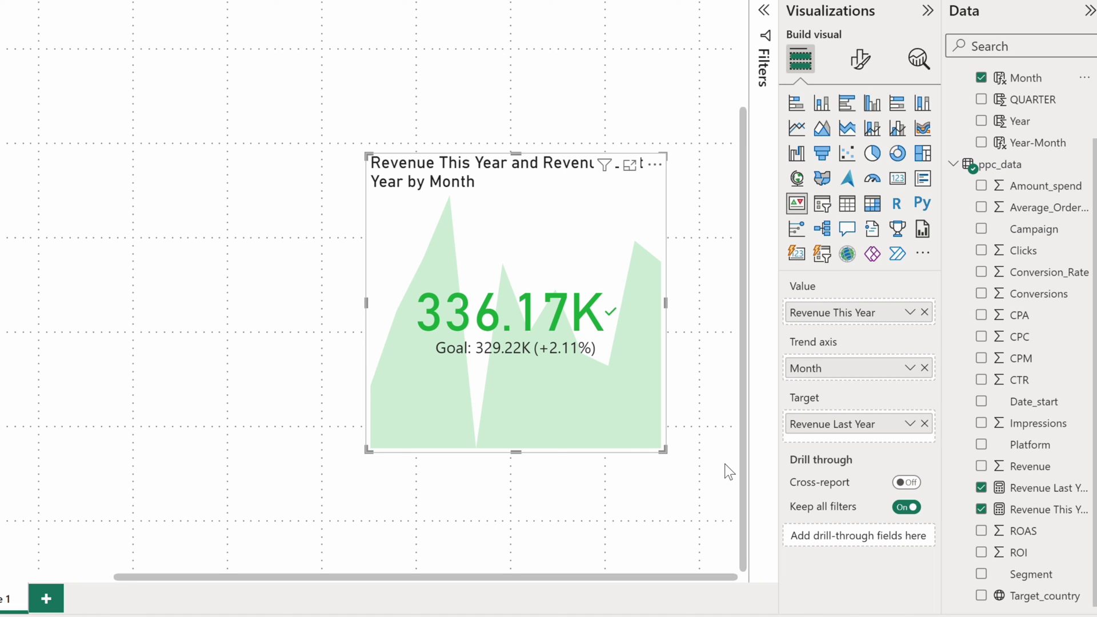
# Step: Set the KPI trend axis direction to Low is good
pyautogui.click(860, 59)
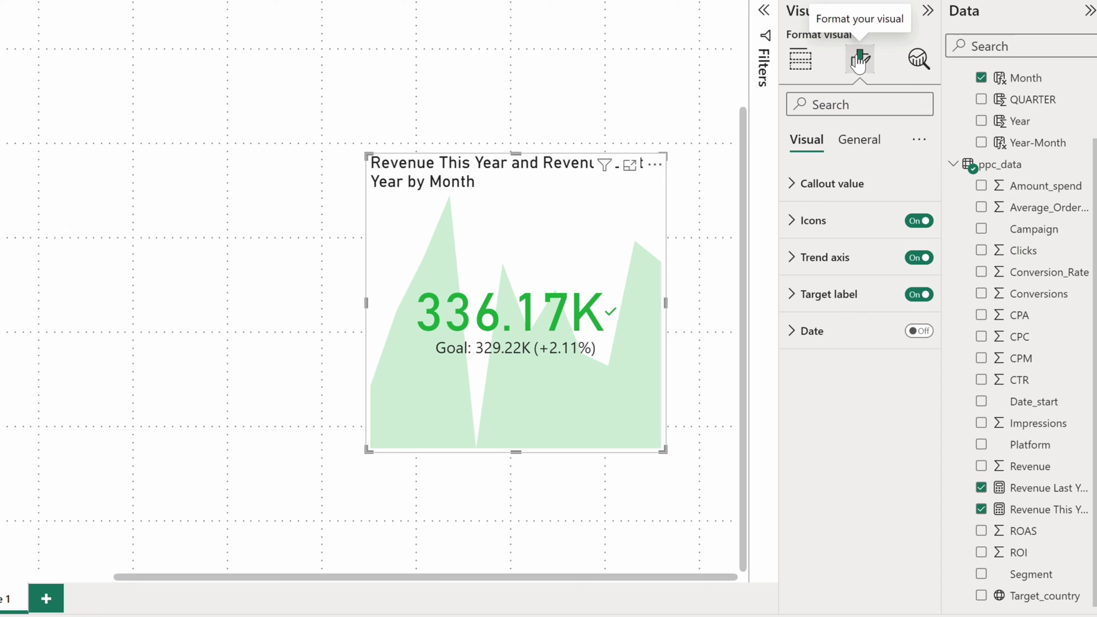
pyautogui.click(801, 257)
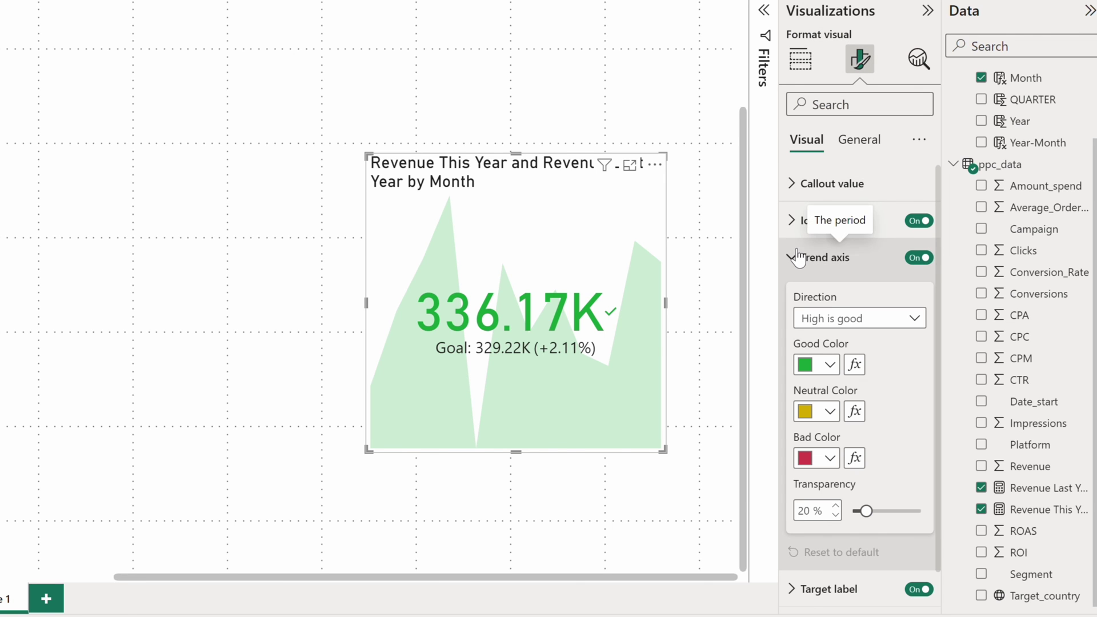
pyautogui.click(848, 323)
pyautogui.click(851, 361)
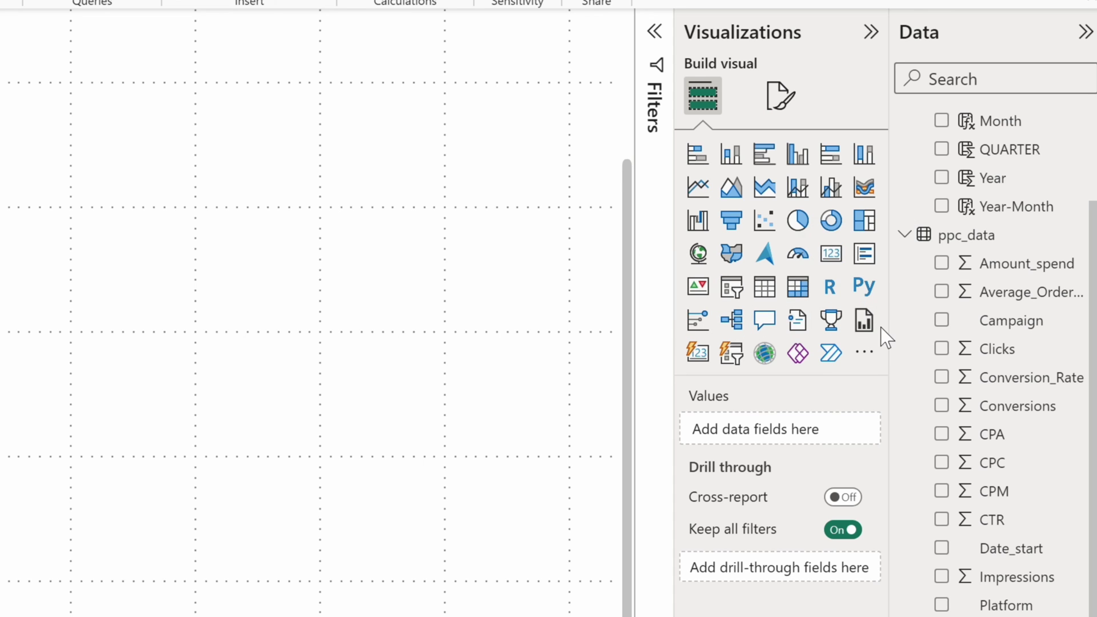
# Step: Open Get more visuals and scroll through the Power BI visuals marketplace listings
pyautogui.click(864, 353)
pyautogui.click(907, 369)
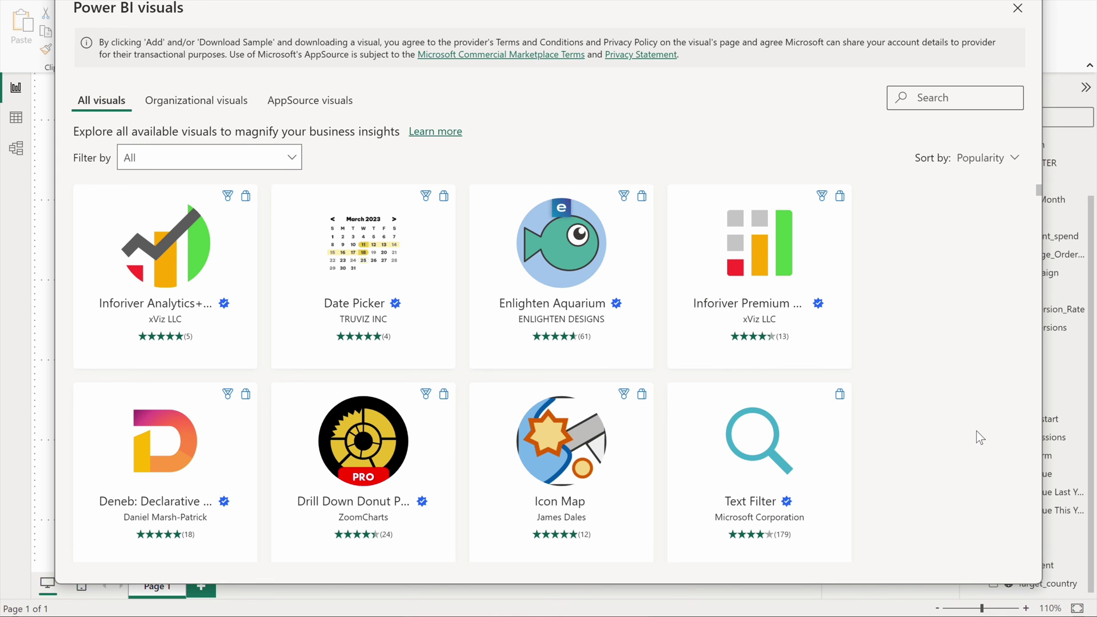
pyautogui.scroll(-10, 975, 431)
pyautogui.scroll(-20, 975, 431)
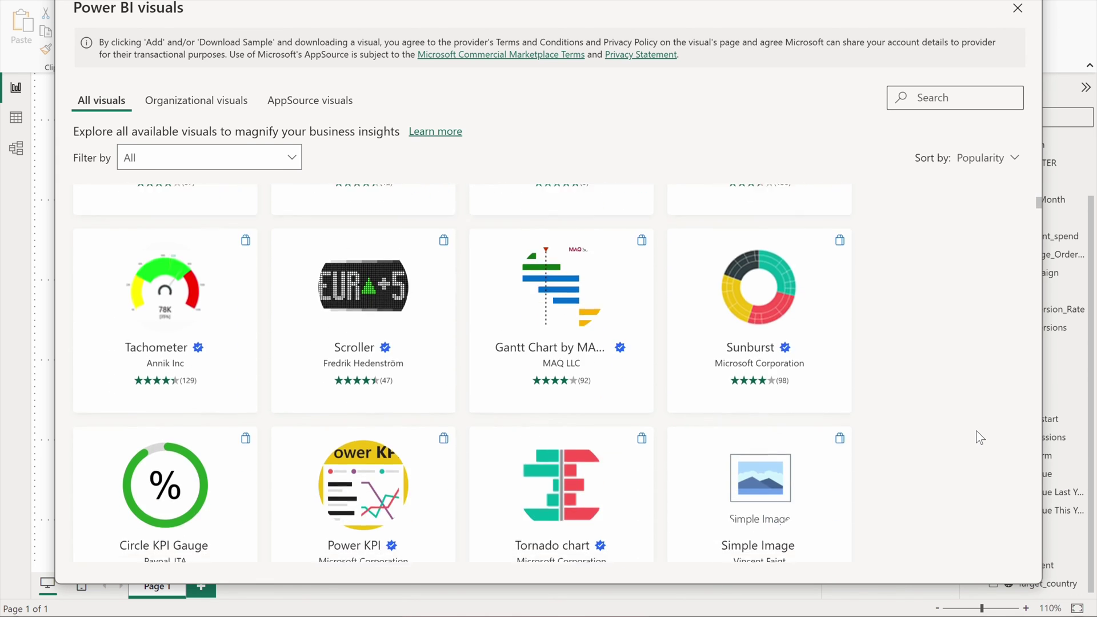
pyautogui.scroll(-20, 976, 430)
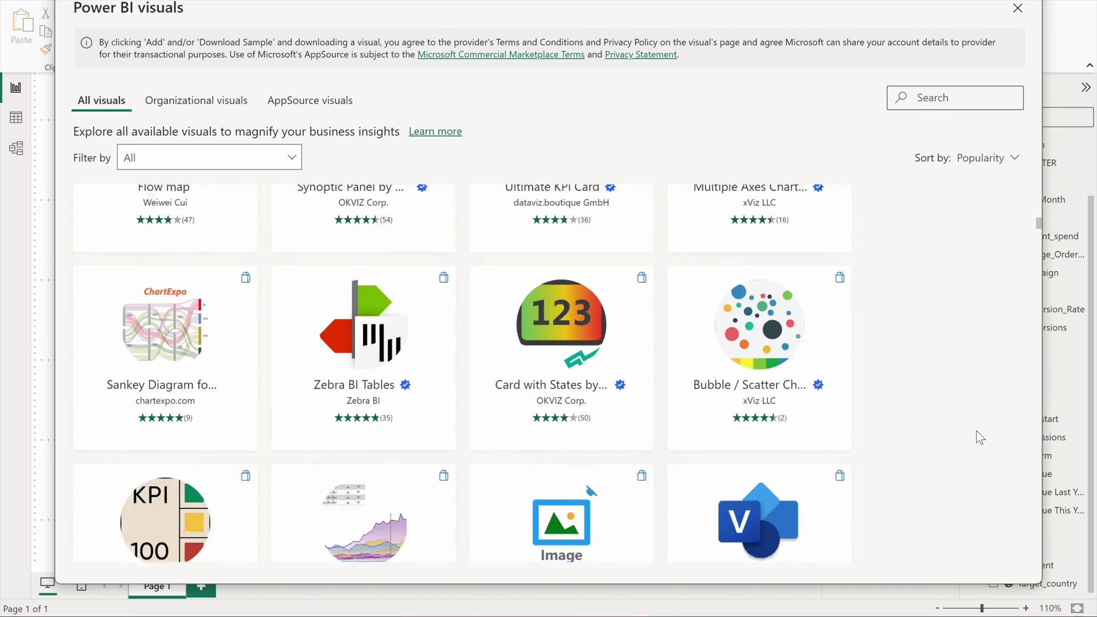
pyautogui.scroll(-20, 976, 431)
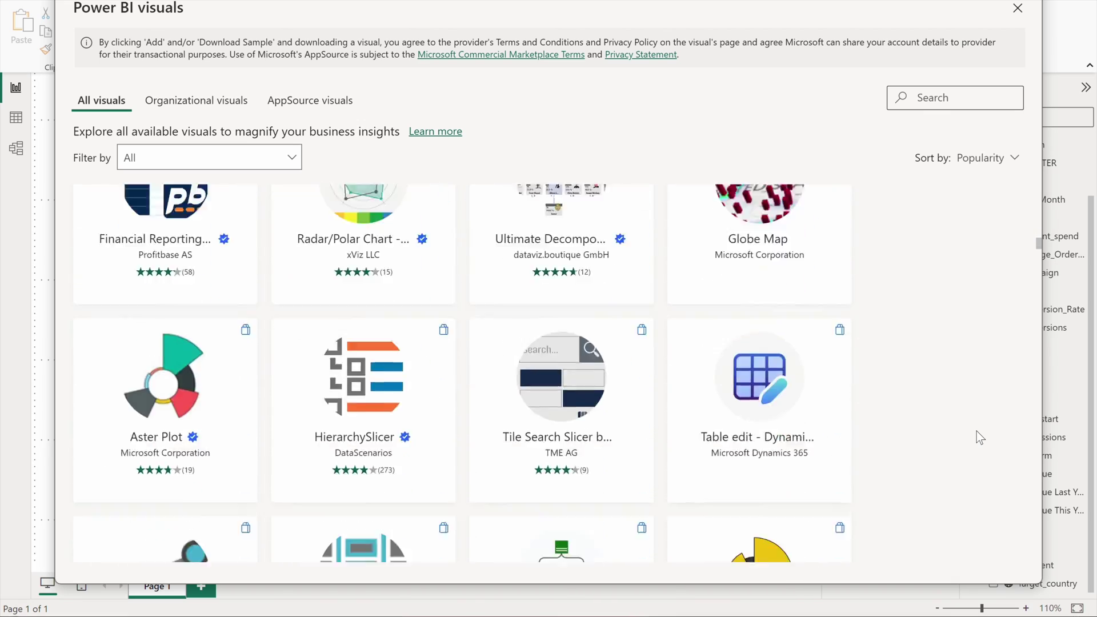
pyautogui.scroll(-20, 976, 431)
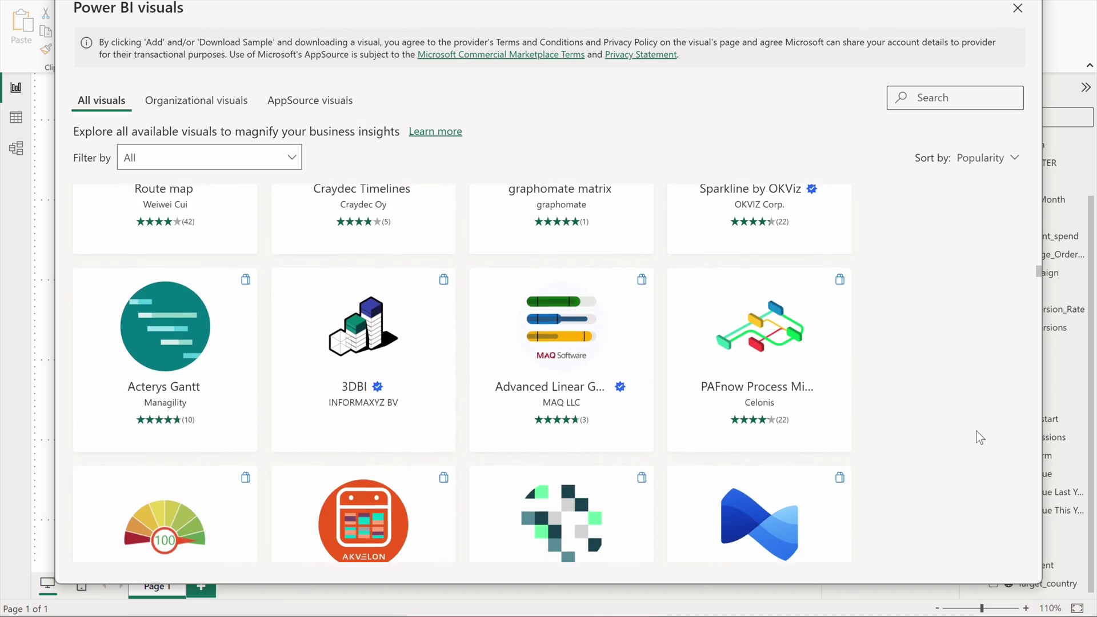
pyautogui.scroll(-20, 975, 437)
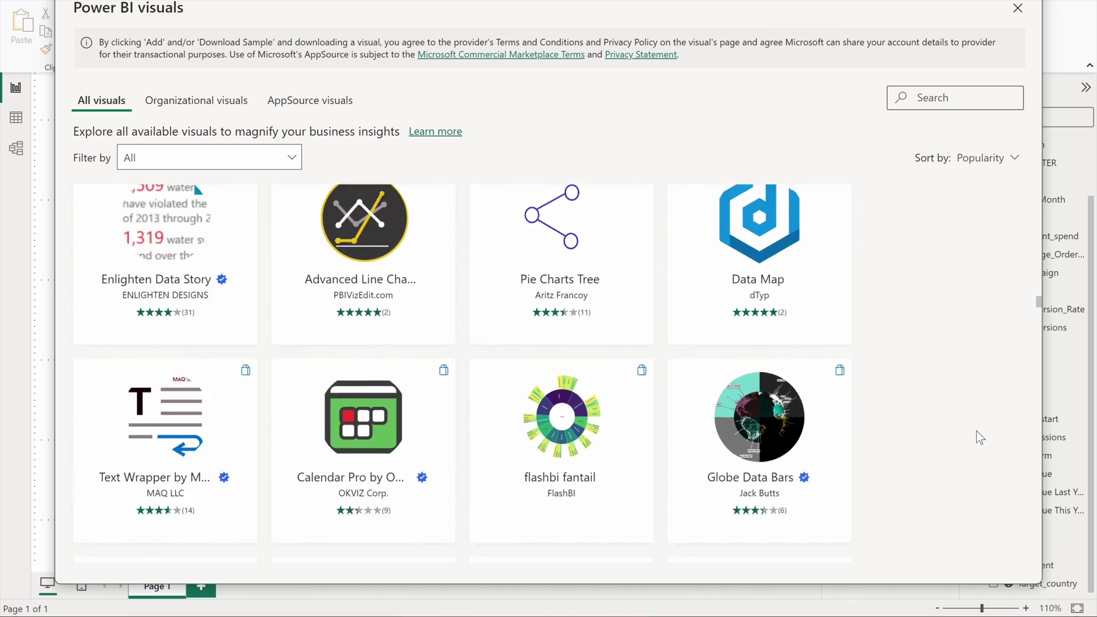
pyautogui.scroll(-20, 976, 432)
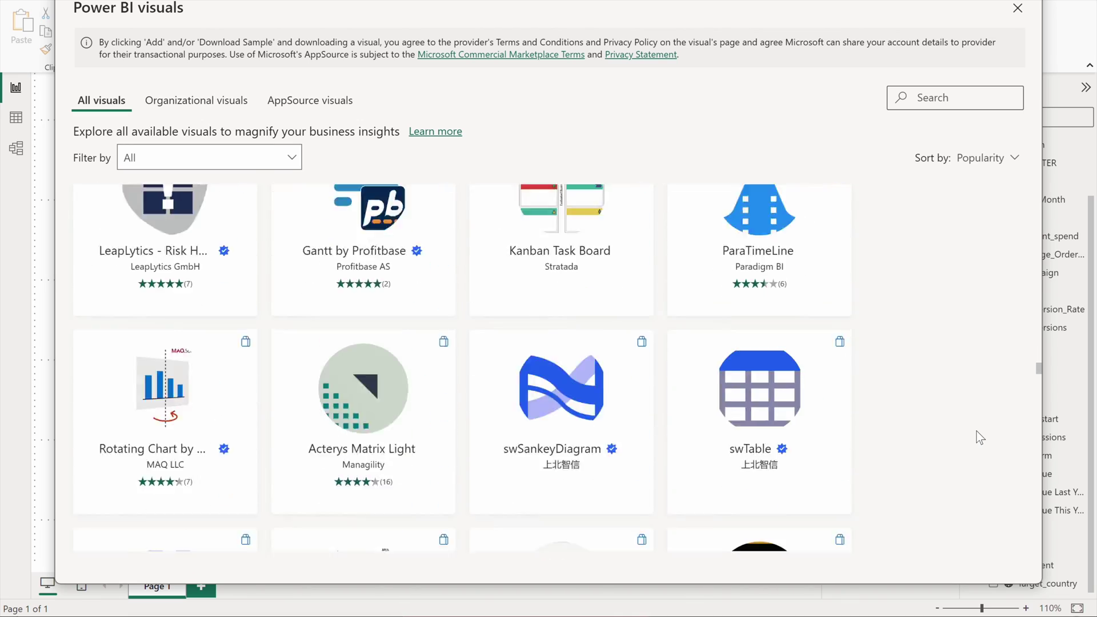
pyautogui.scroll(-20, 976, 437)
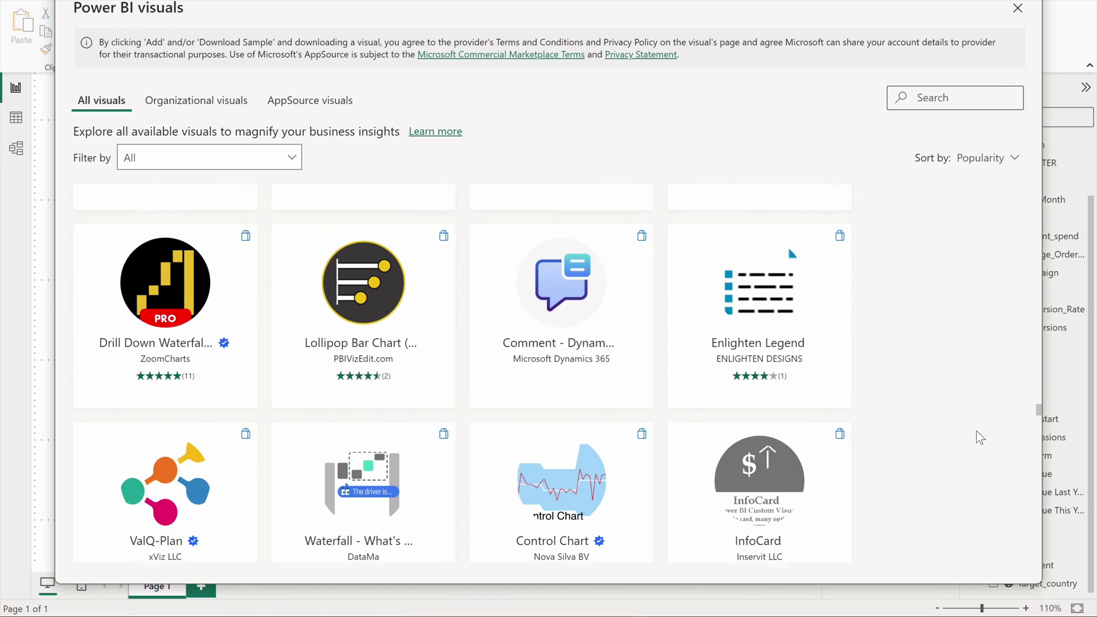